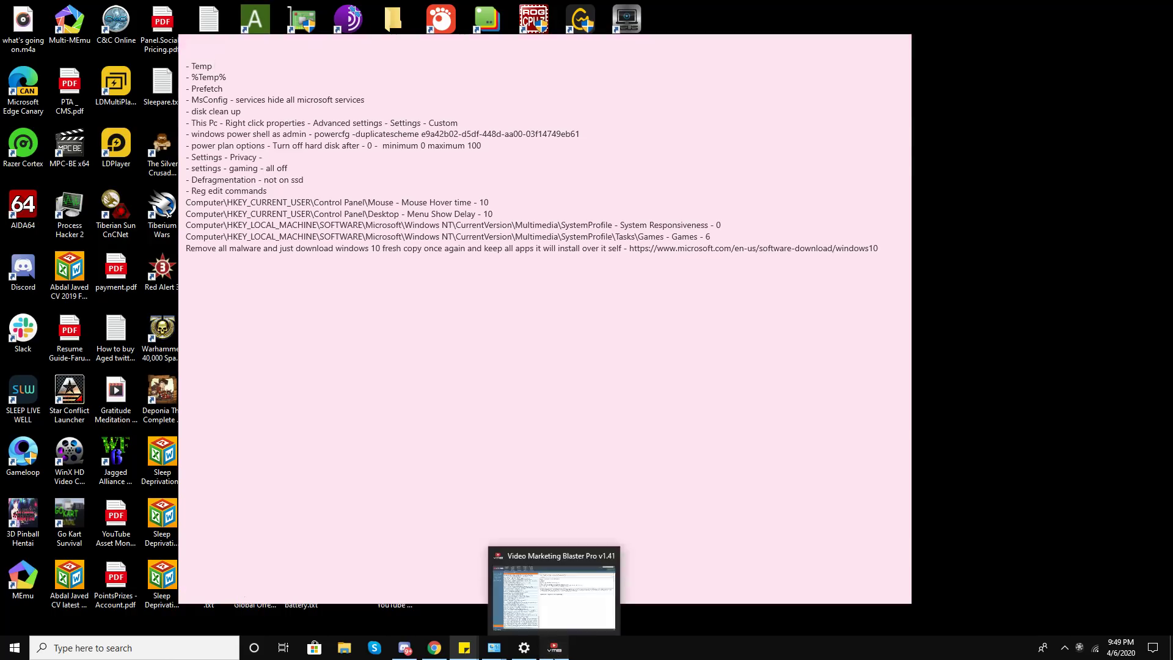
Switch to Video Marketing Blaster Pro to view the video's title and description, and minimise it again.
{"action": "left_click", "coordinate": [555, 648]}
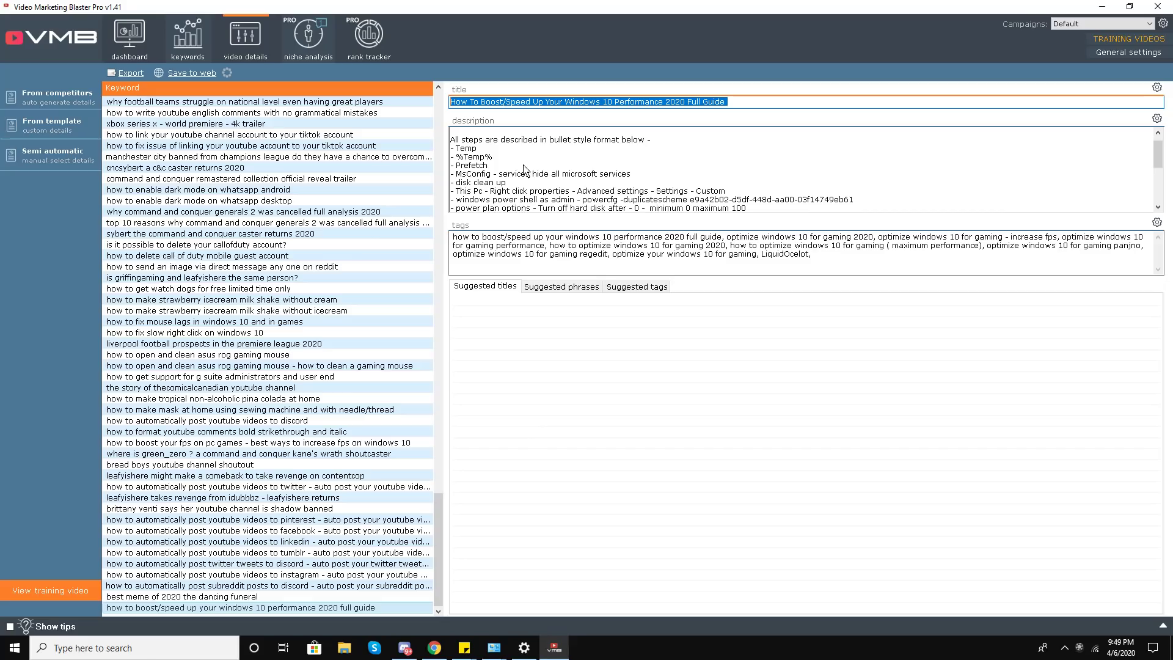
{"action": "left_click", "coordinate": [1102, 7]}
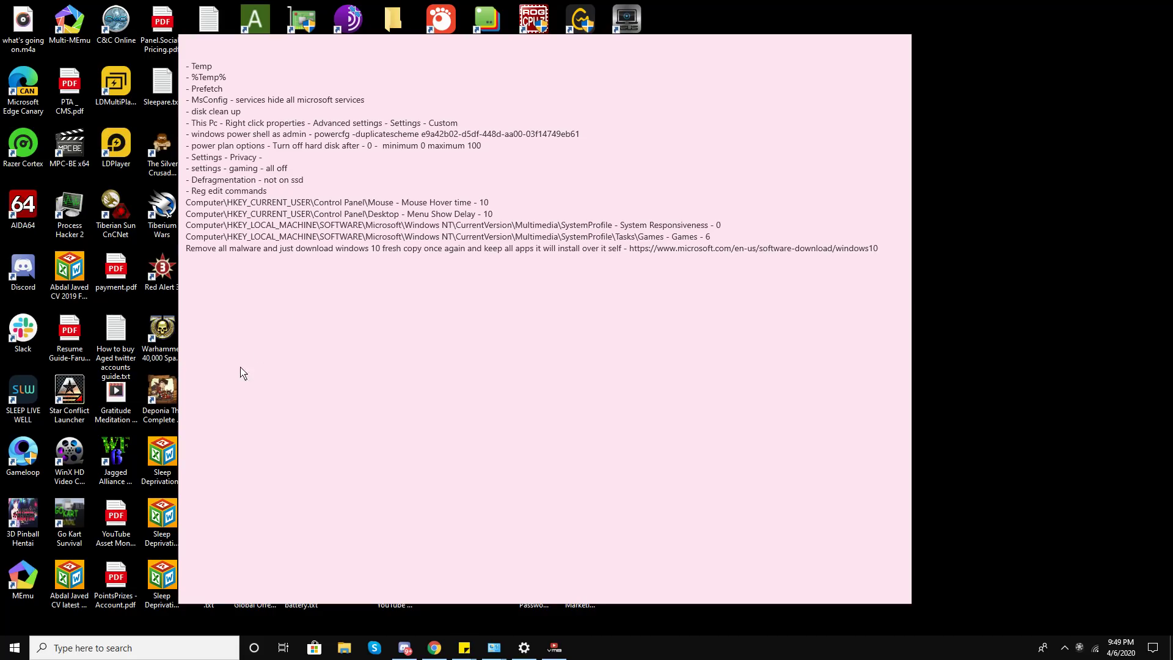
{"action": "left_click", "coordinate": [134, 648]}
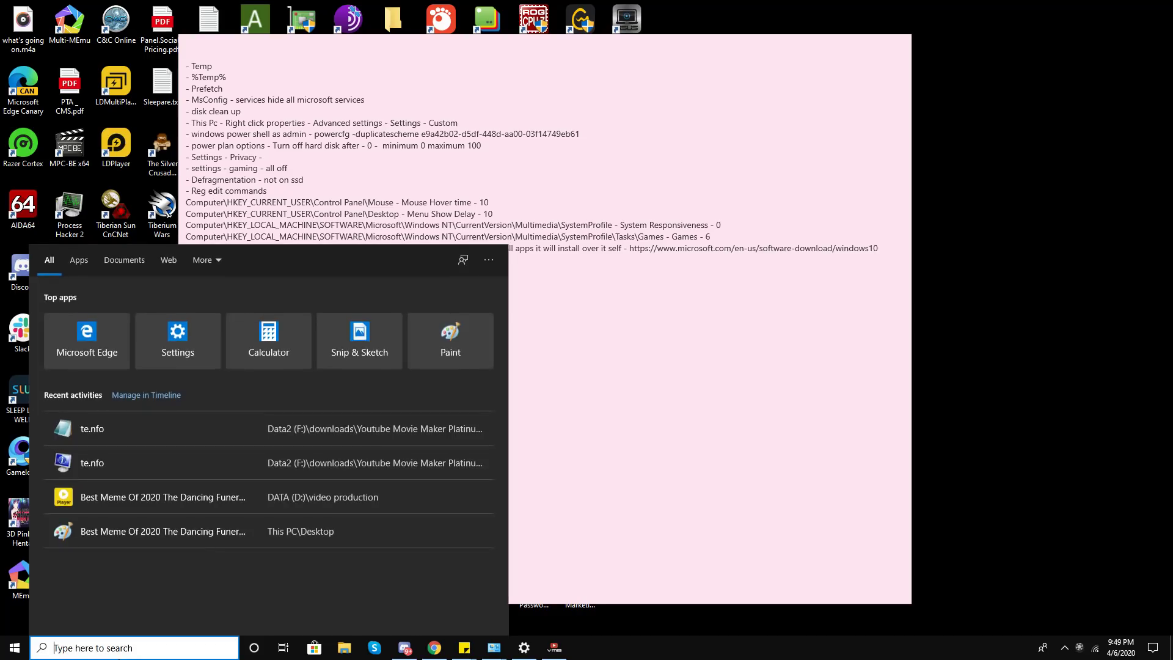
{"action": "type", "text": "temp"}
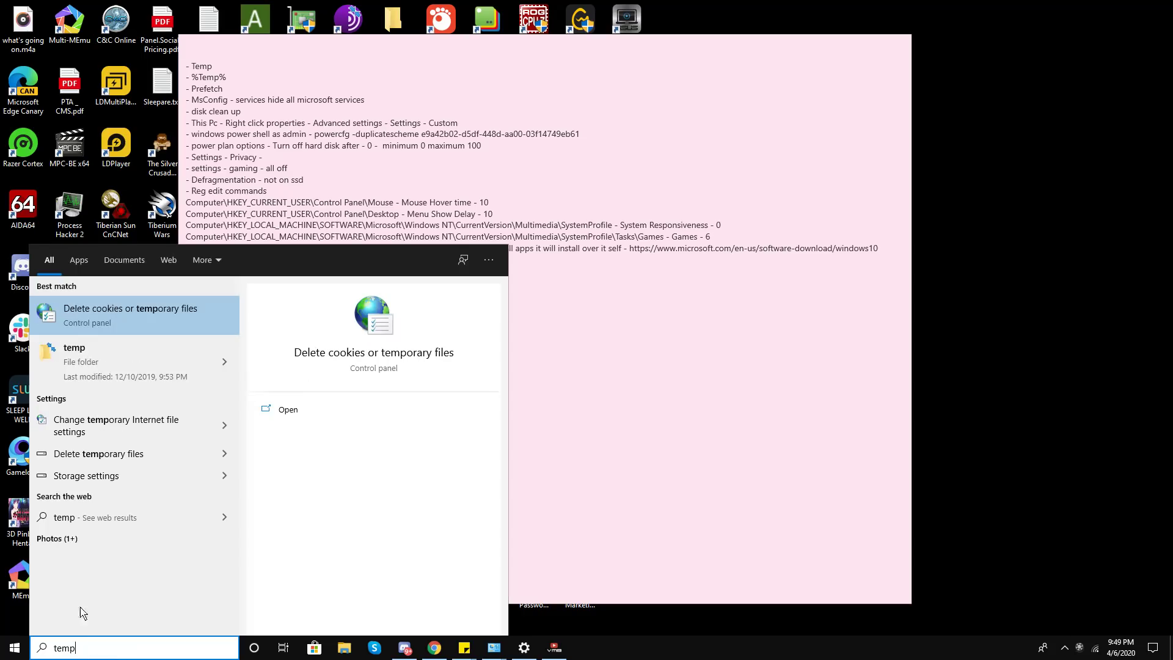
{"action": "right_click", "coordinate": [123, 378]}
{"action": "key", "text": "Escape"}
{"action": "left_click", "coordinate": [344, 649]}
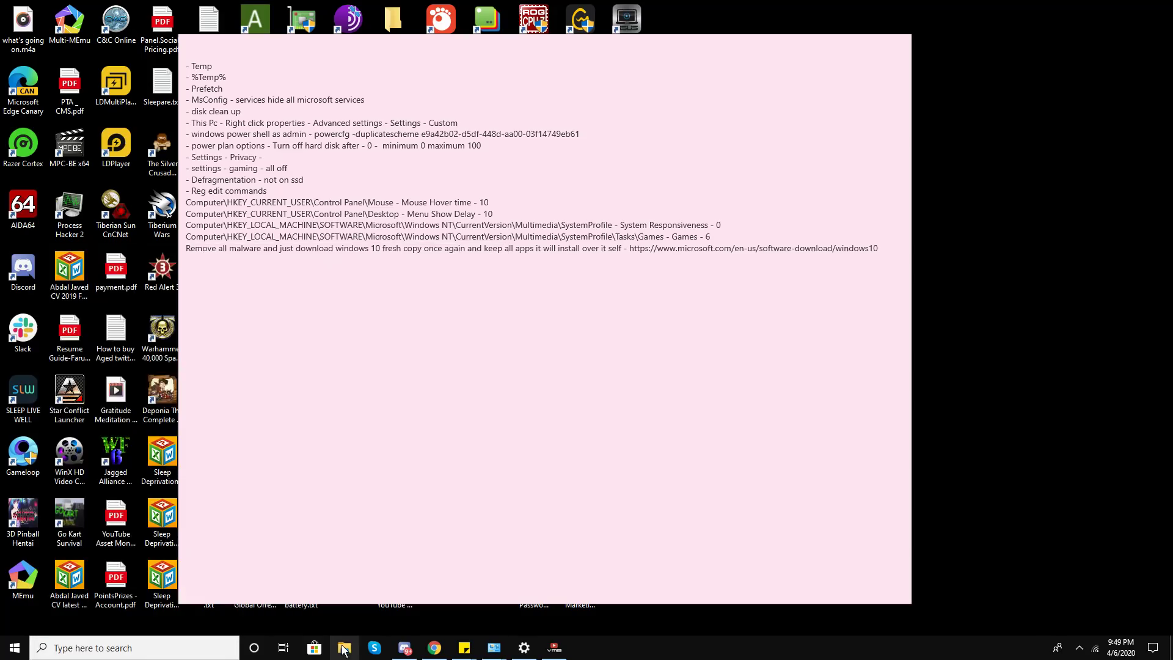
{"action": "left_click", "coordinate": [344, 649]}
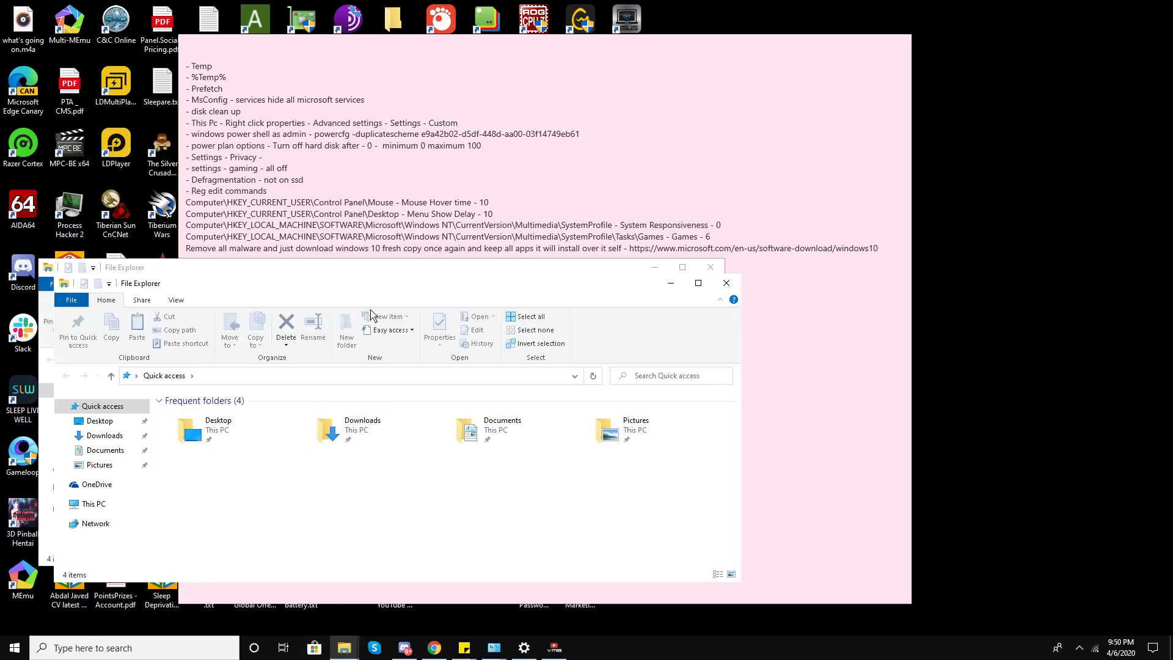
{"action": "left_click", "coordinate": [726, 283]}
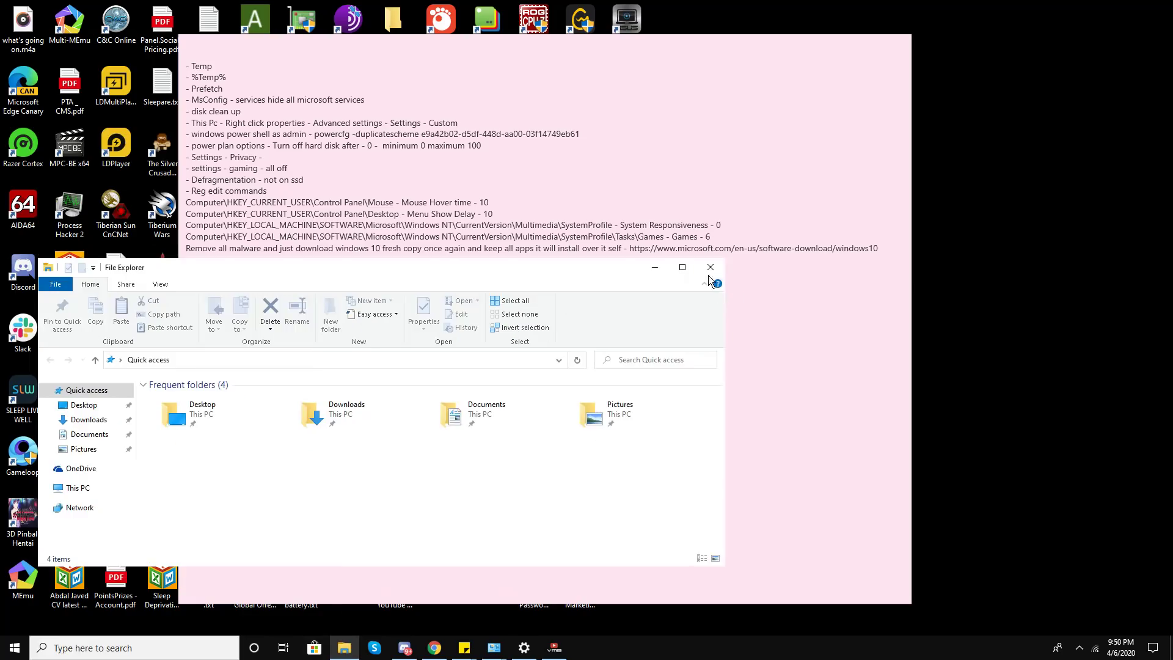
{"action": "left_click", "coordinate": [711, 268]}
Open the Windows Temp folder by running "temp" from the Run dialog, and grant access to the folder.
{"action": "left_click", "coordinate": [133, 650]}
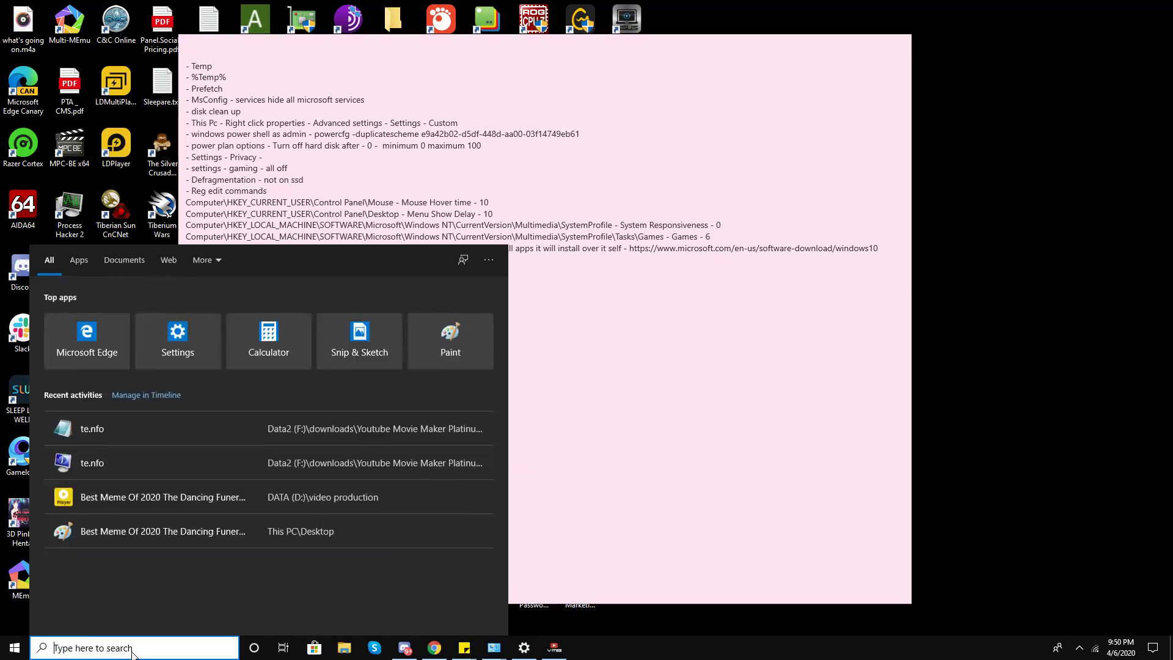
{"action": "type", "text": "run"}
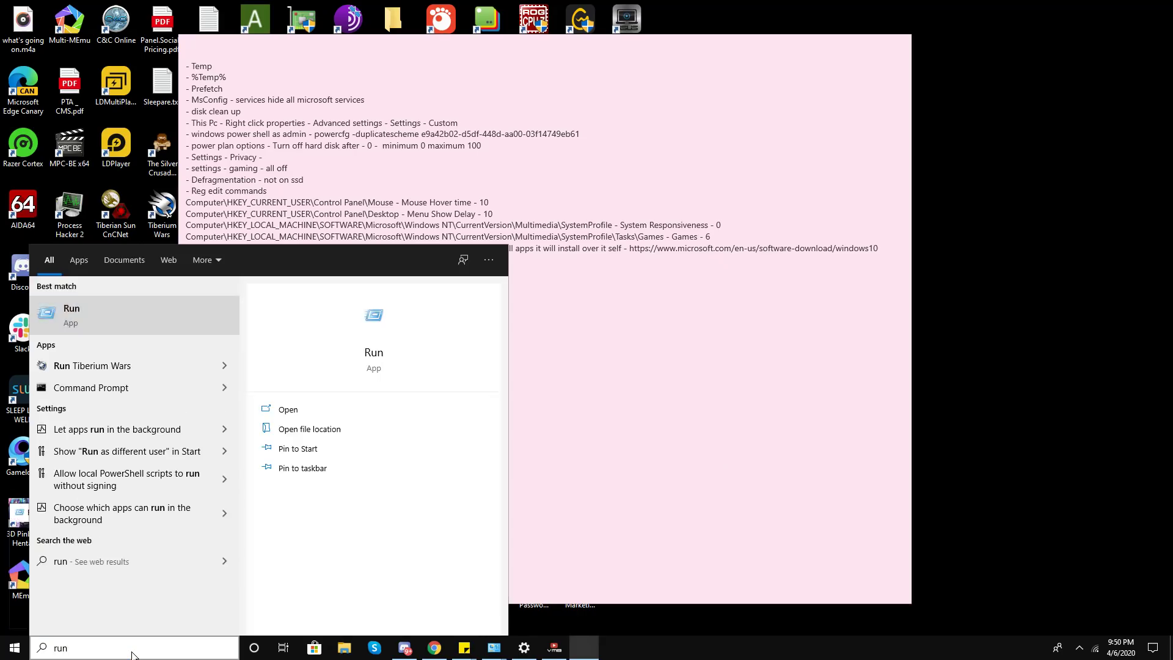
{"action": "key", "text": "Return"}
{"action": "type", "text": "temp"}
{"action": "key", "text": "Return"}
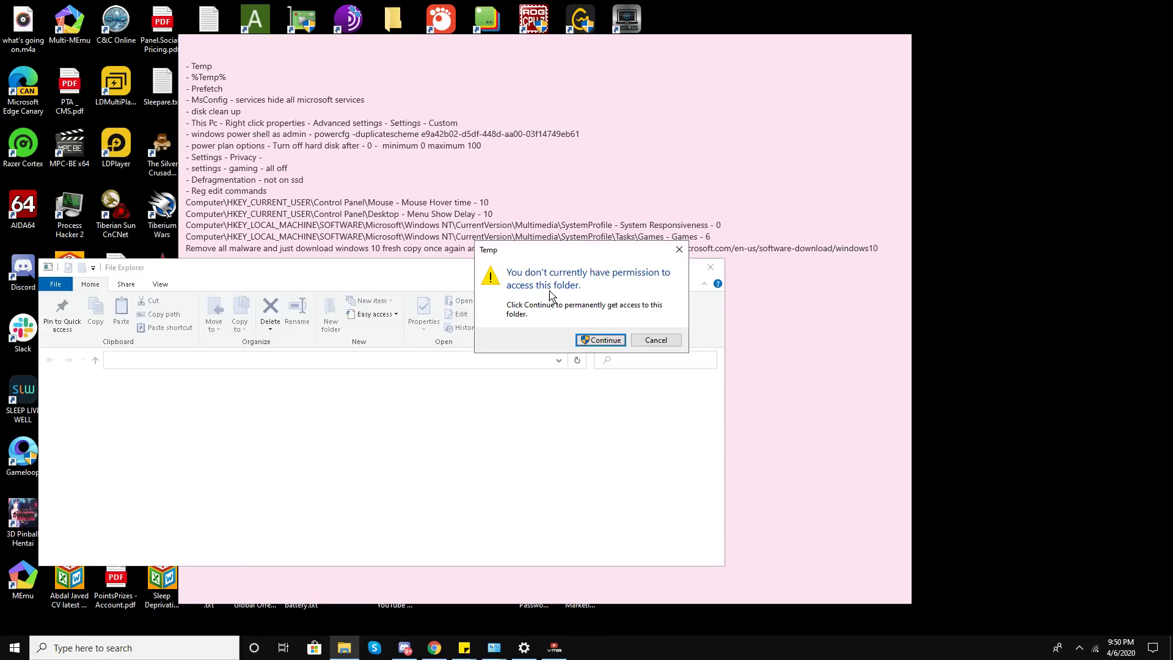
{"action": "left_click", "coordinate": [605, 341]}
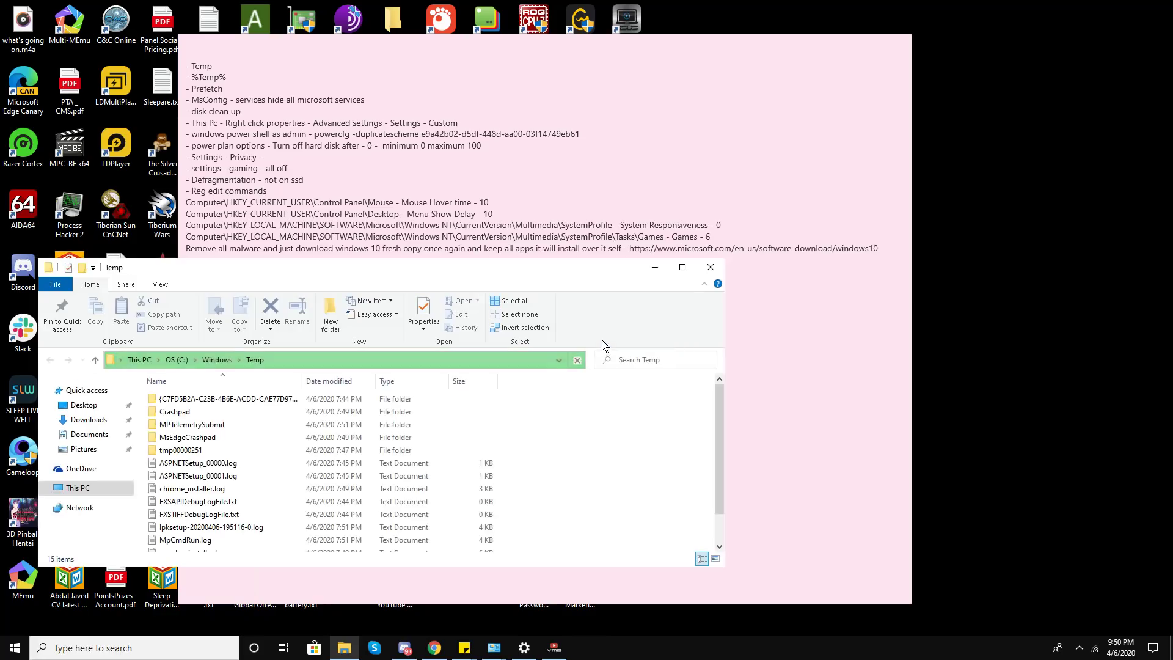
Maximise the Temp folder window and delete all its contents with administrator permission, and put the window away.
{"action": "double_click", "coordinate": [468, 276]}
{"action": "left_click_drag", "start_coordinate": [479, 401], "coordinate": [101, 211]}
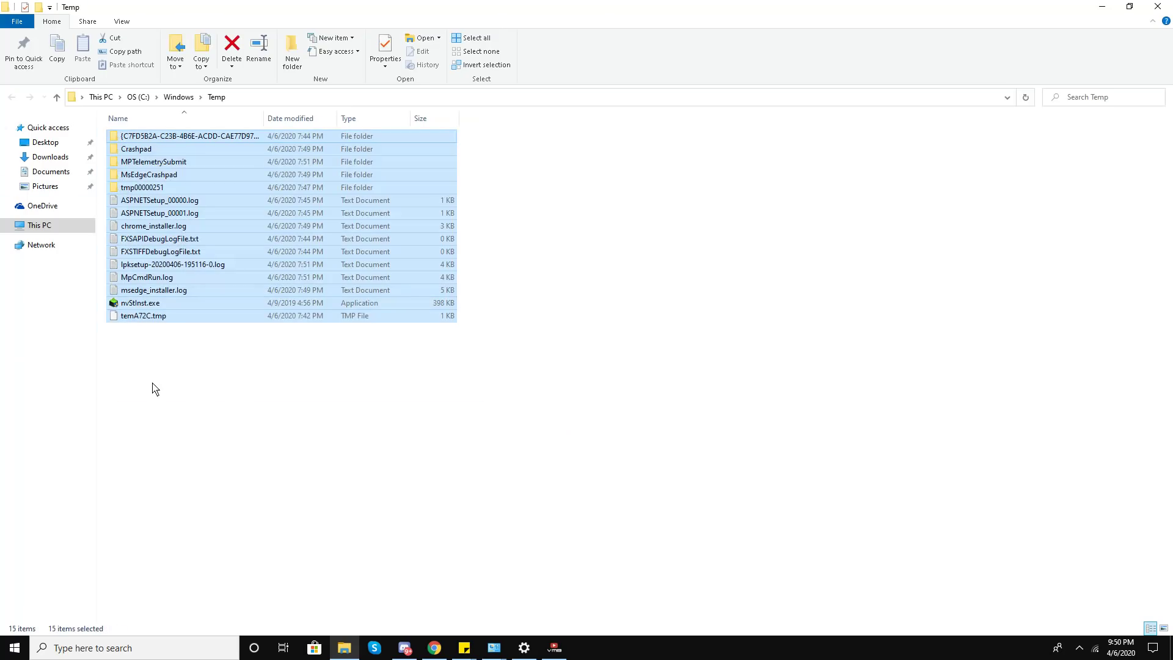
{"action": "key", "text": "Delete"}
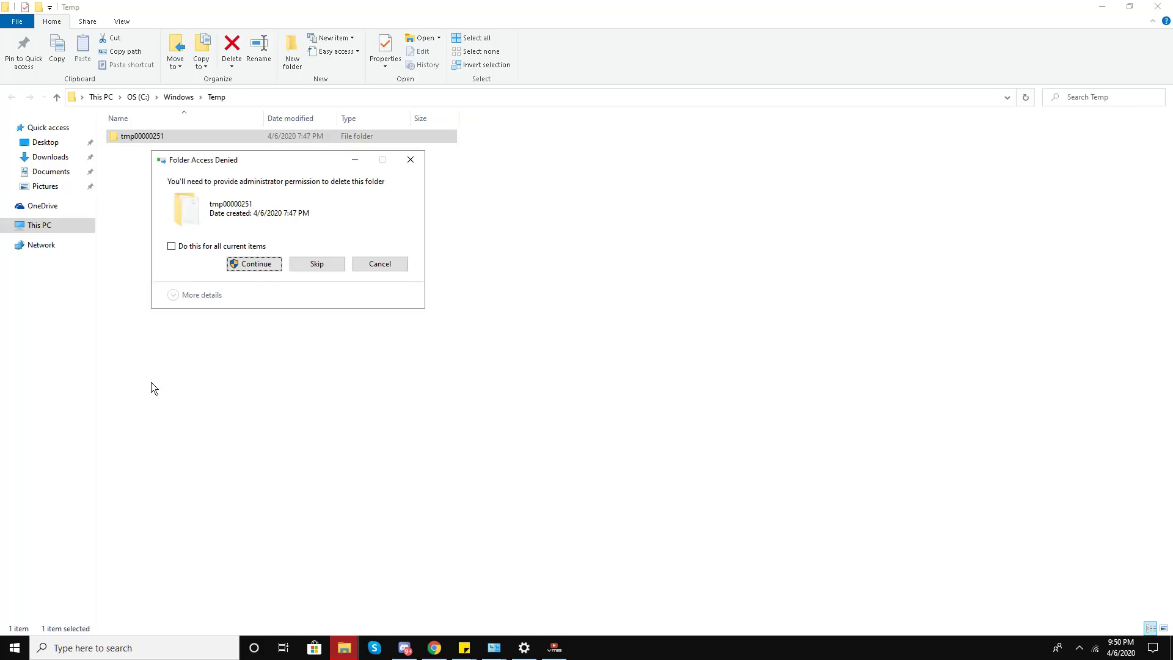
{"action": "left_click", "coordinate": [233, 264]}
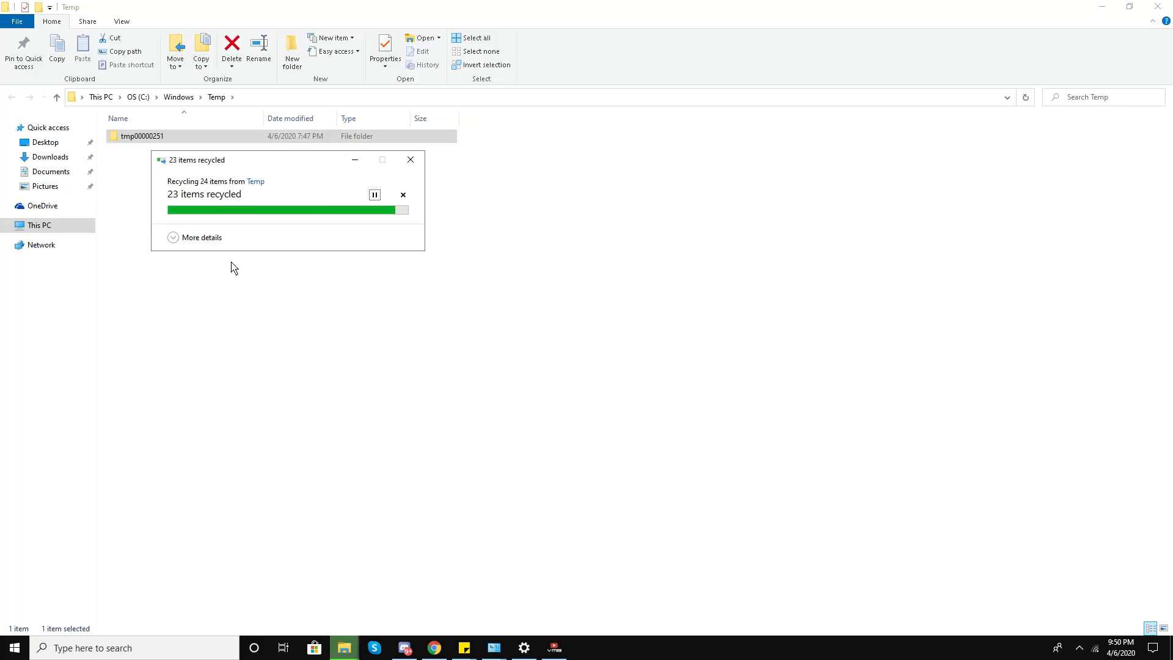
{"action": "left_click", "coordinate": [410, 160]}
{"action": "left_click", "coordinate": [1102, 6]}
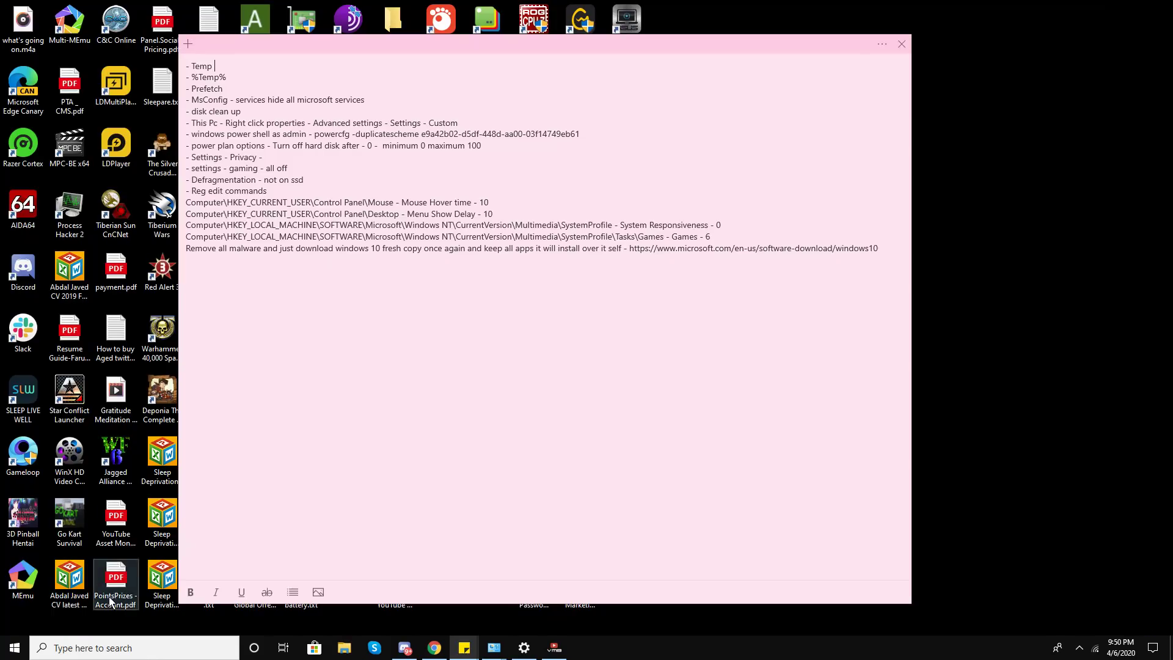
Open the user's AppData Local Temp folder by running "%temp%" from the Run dialog.
{"action": "left_click", "coordinate": [111, 650]}
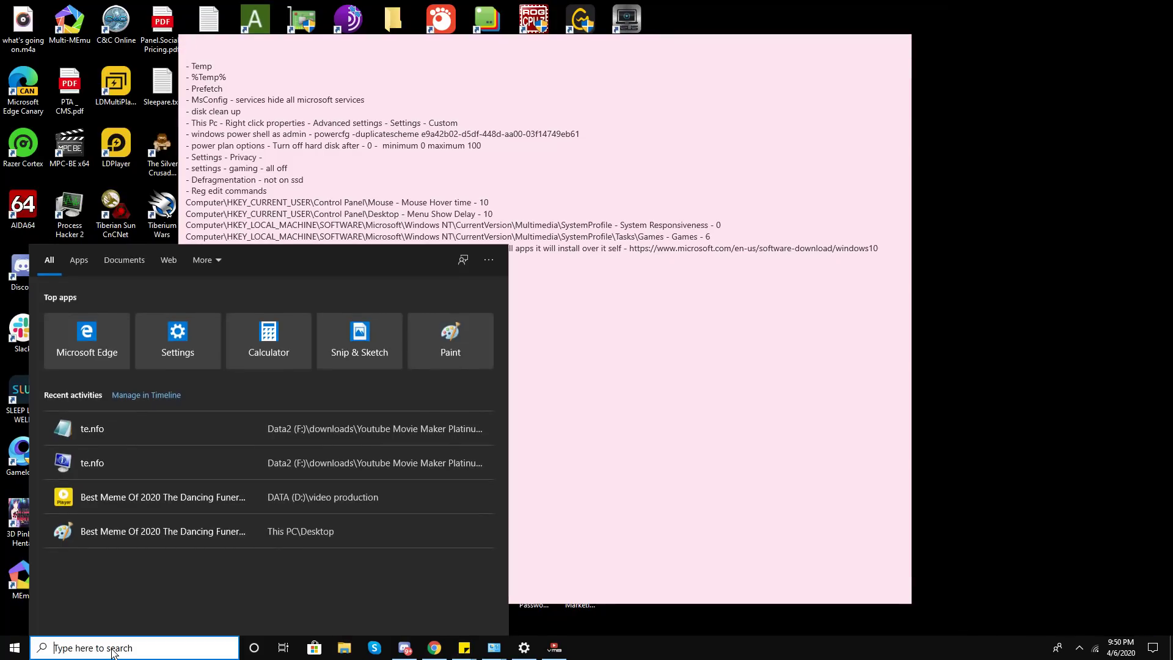
{"action": "type", "text": "run"}
{"action": "key", "text": "Return"}
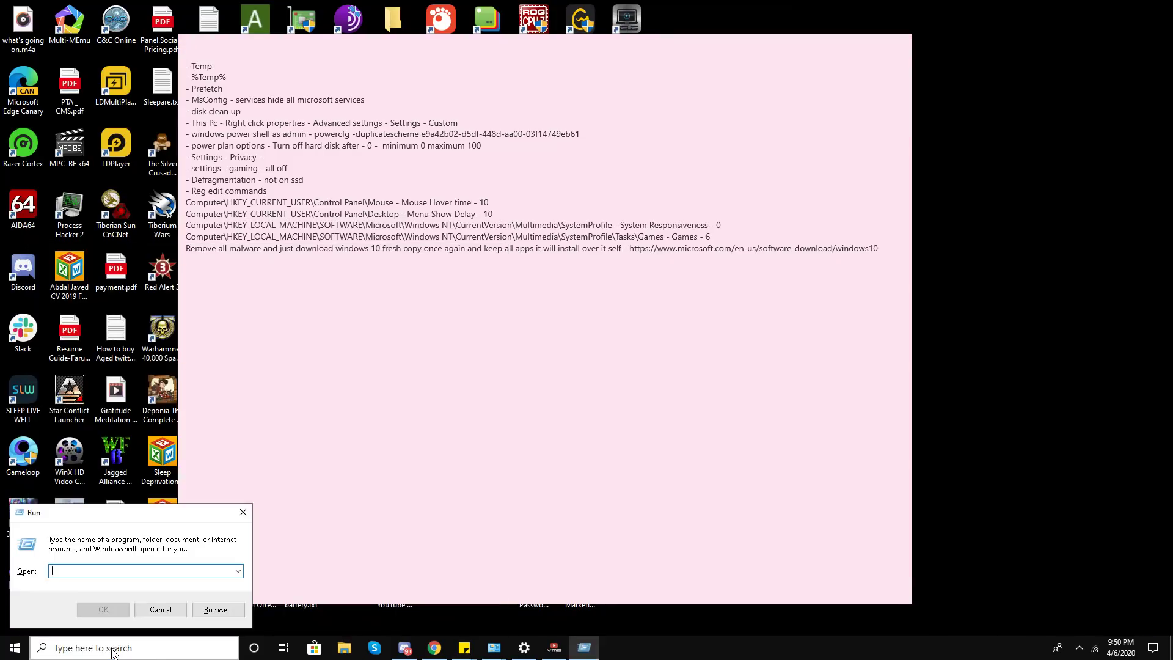
{"action": "type", "text": "%"}
{"action": "key", "text": "BackSpace"}
{"action": "type", "text": "%temp%"}
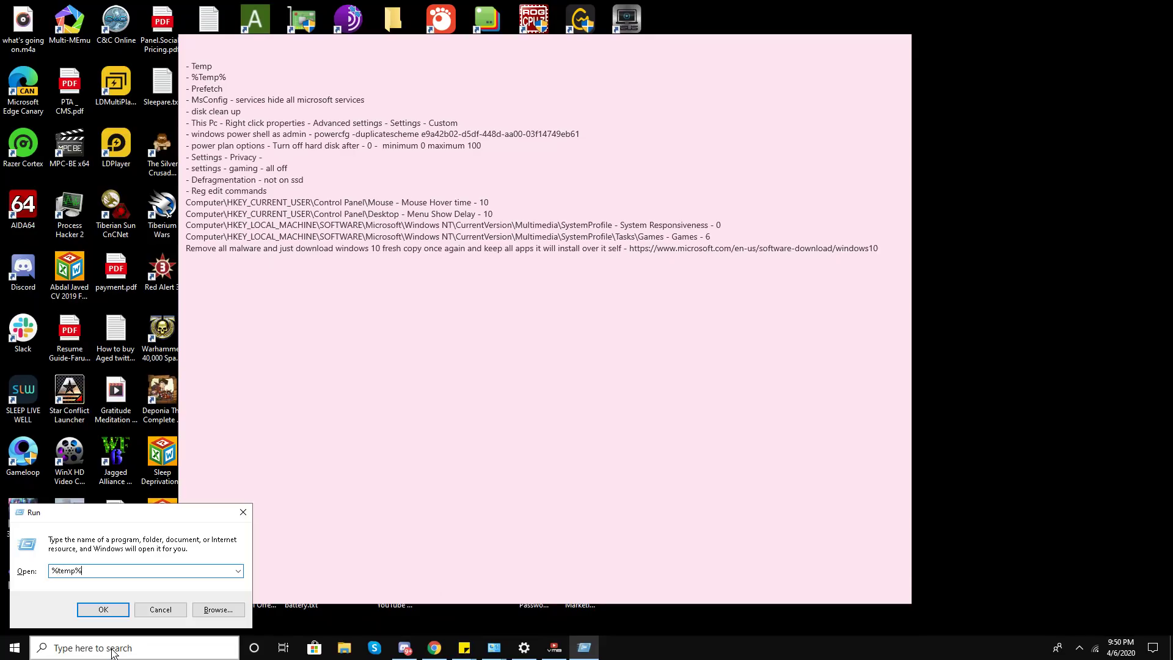
{"action": "key", "text": "Return"}
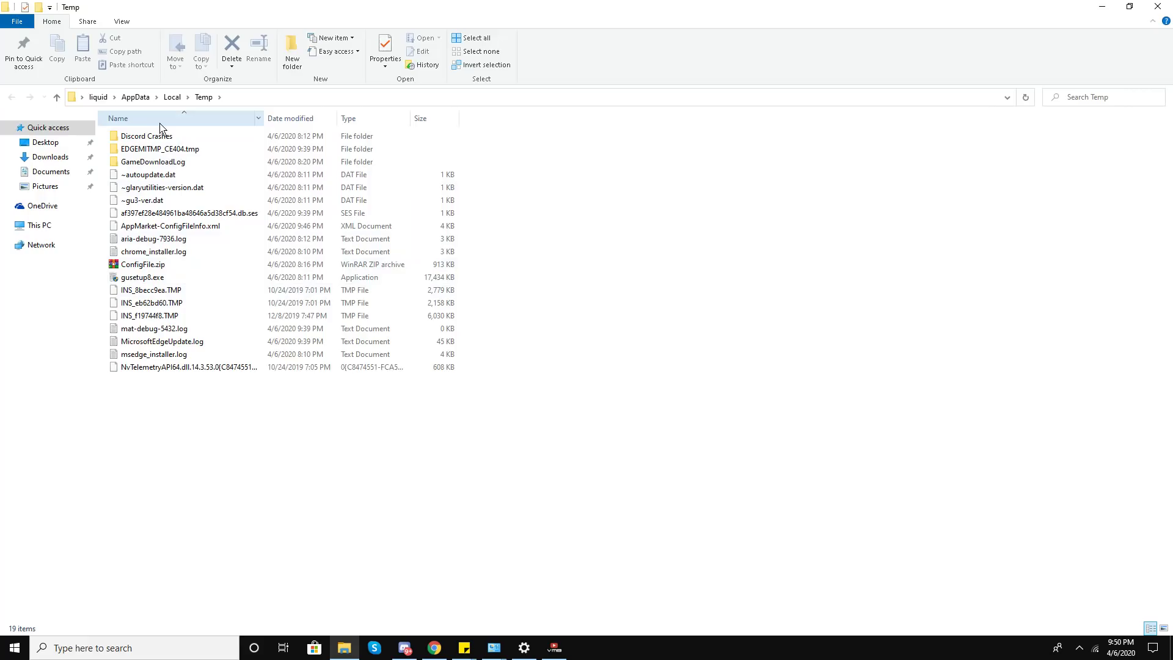
Delete all items in the user's Temp folder, skipping the files in use, and close the folder.
{"action": "left_click_drag", "start_coordinate": [380, 458], "coordinate": [269, 122]}
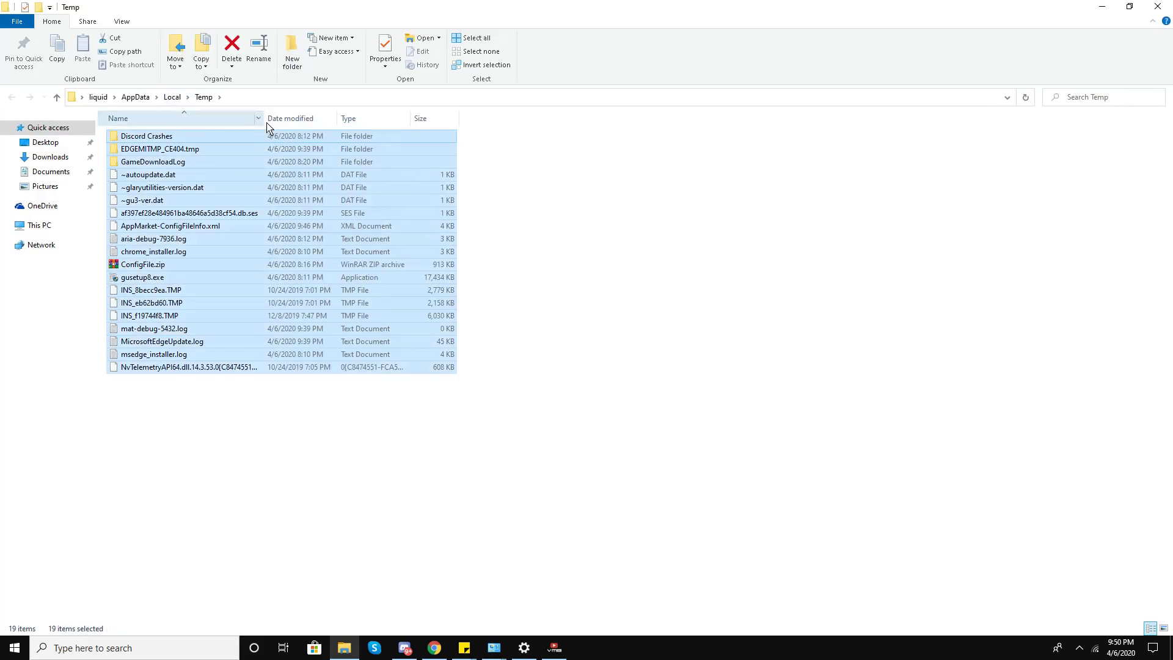
{"action": "right_click", "coordinate": [362, 179]}
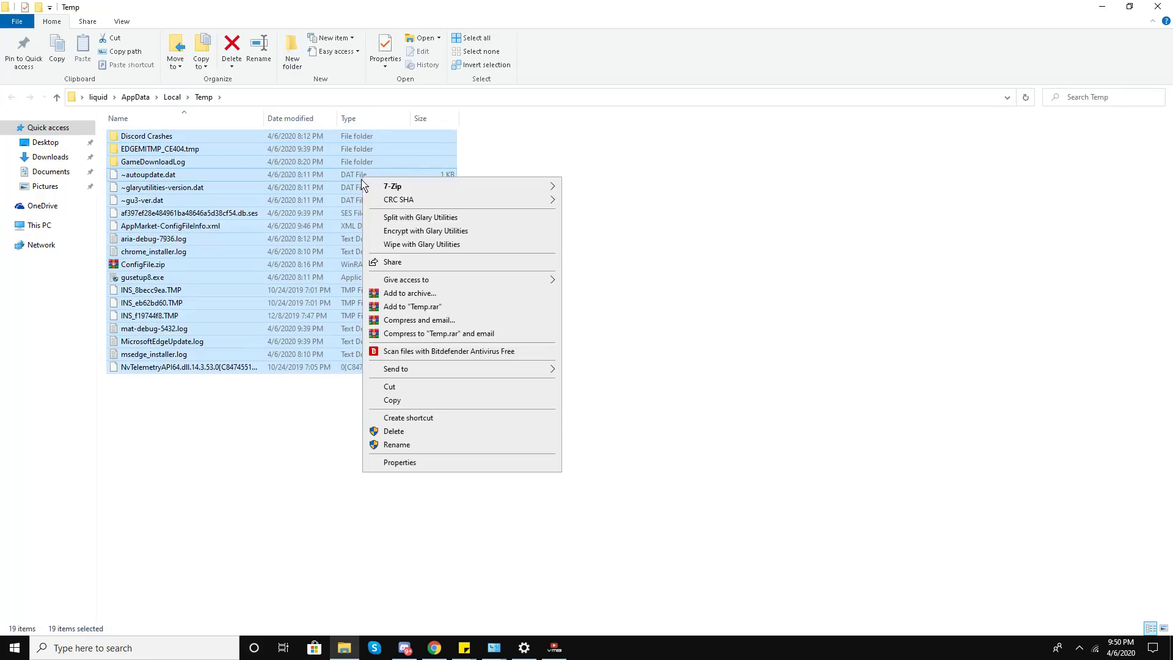
{"action": "left_click", "coordinate": [391, 430]}
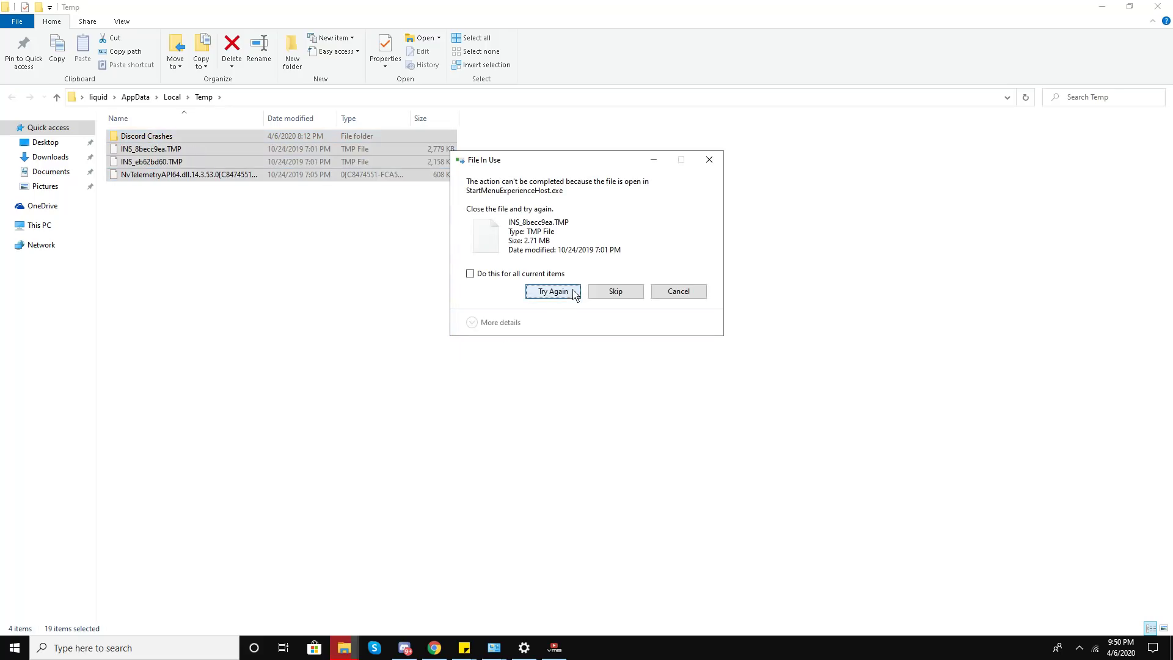
{"action": "left_click", "coordinate": [593, 295]}
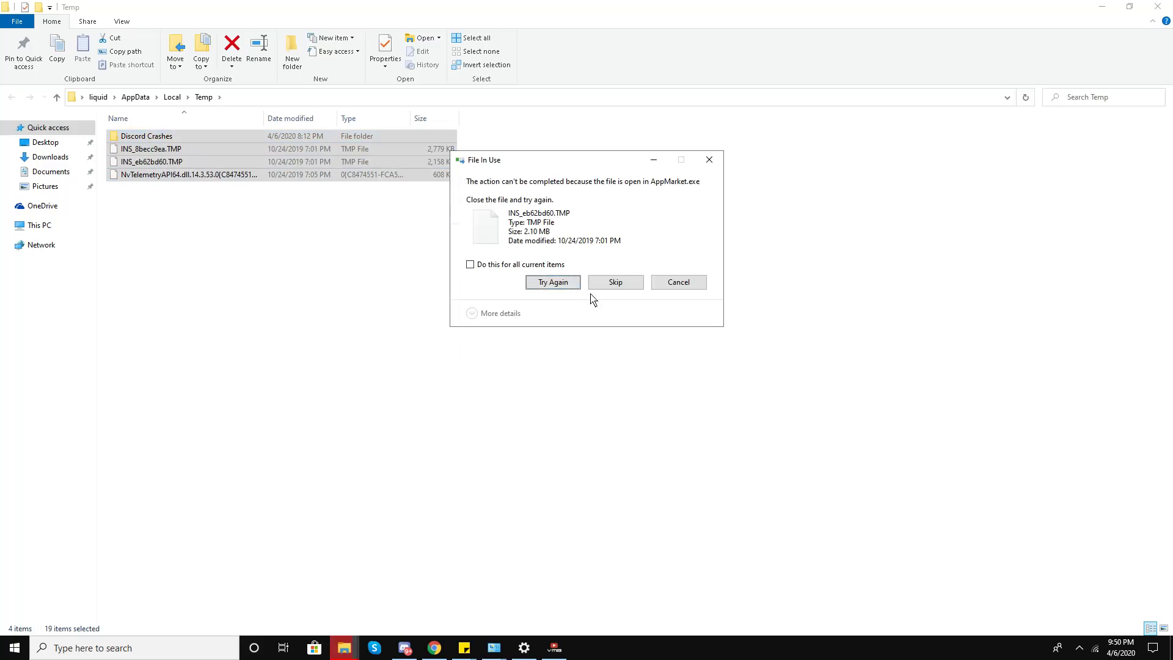
{"action": "left_click", "coordinate": [605, 292]}
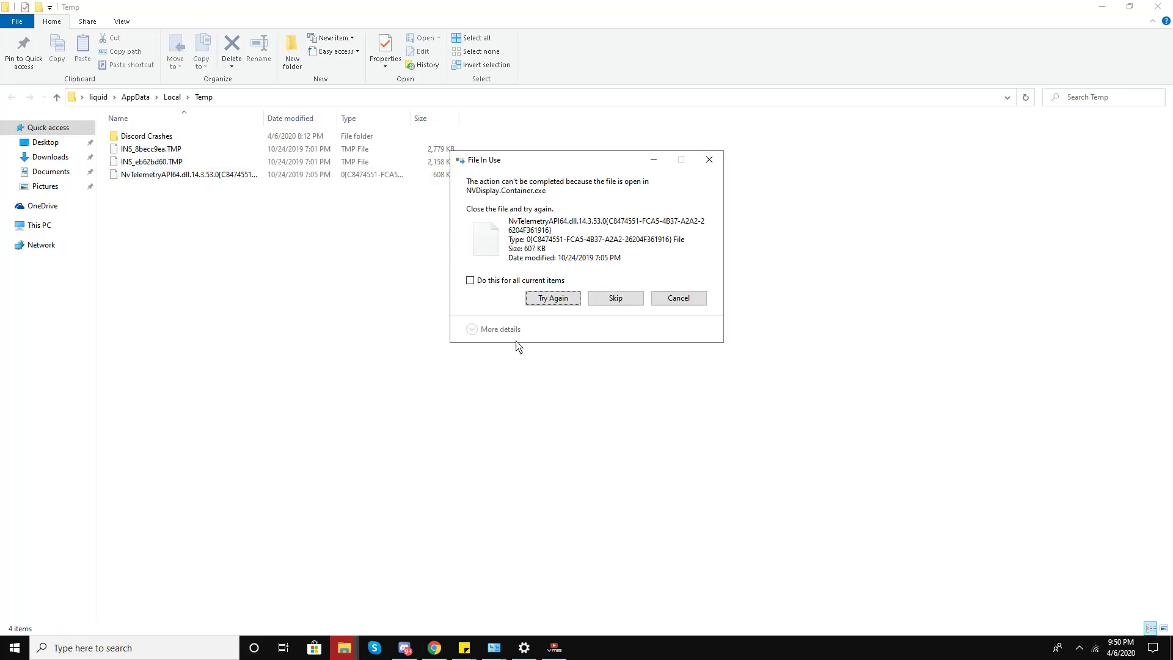
{"action": "left_click", "coordinate": [505, 282]}
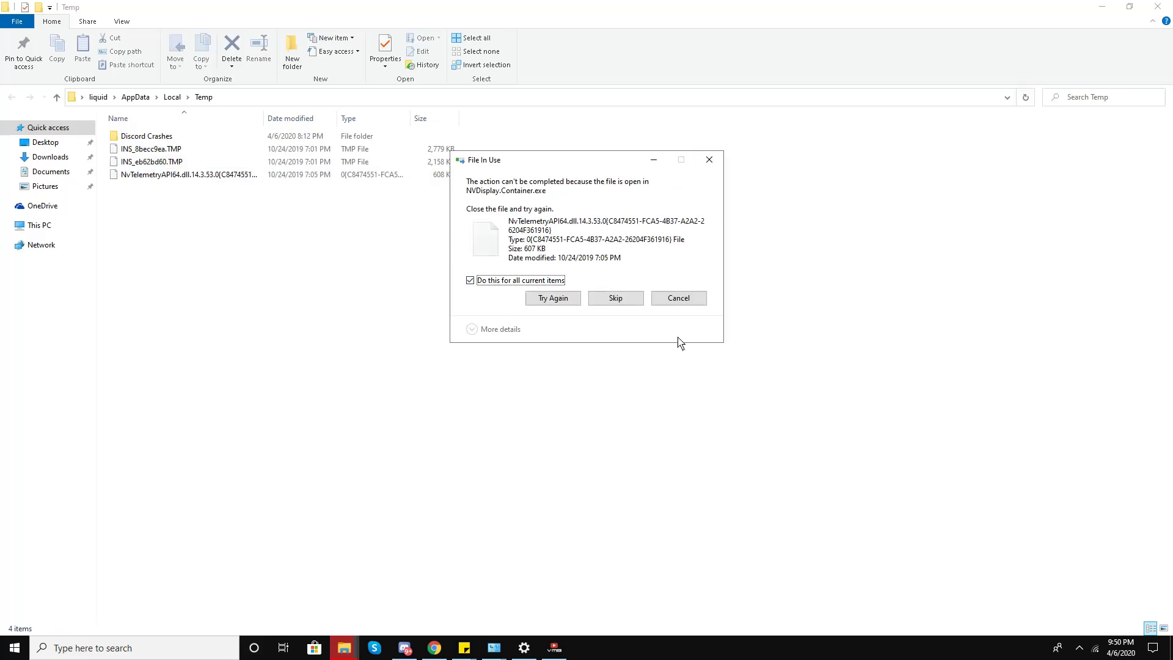
{"action": "left_click", "coordinate": [634, 303]}
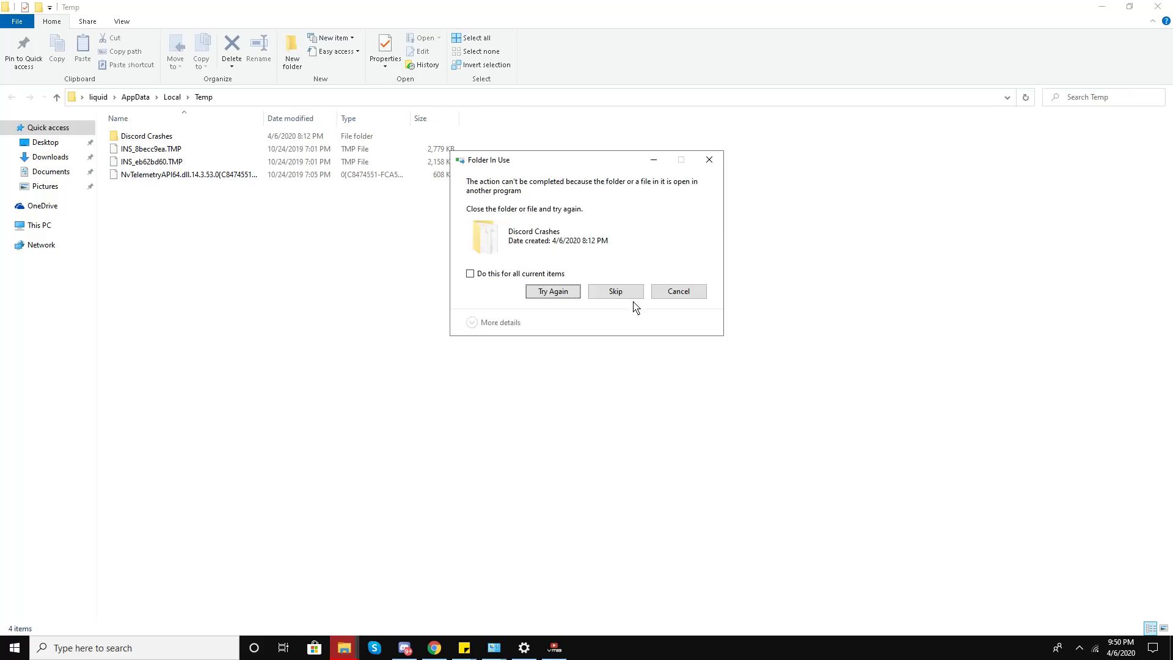
{"action": "left_click", "coordinate": [663, 289]}
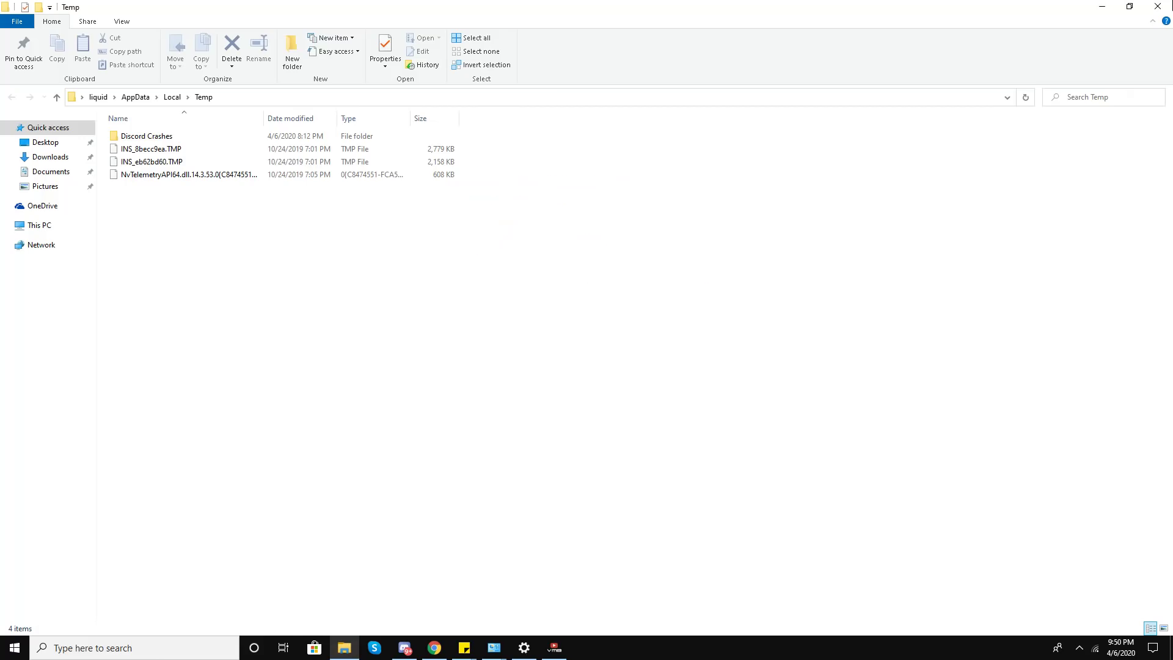
{"action": "left_click", "coordinate": [1158, 6]}
Open the Windows Prefetch folder by running "prefetch" from the Run dialog, and grant access to the folder.
{"action": "left_click", "coordinate": [139, 647]}
{"action": "type", "text": "run"}
{"action": "key", "text": "Return"}
{"action": "type", "text": "prefetch"}
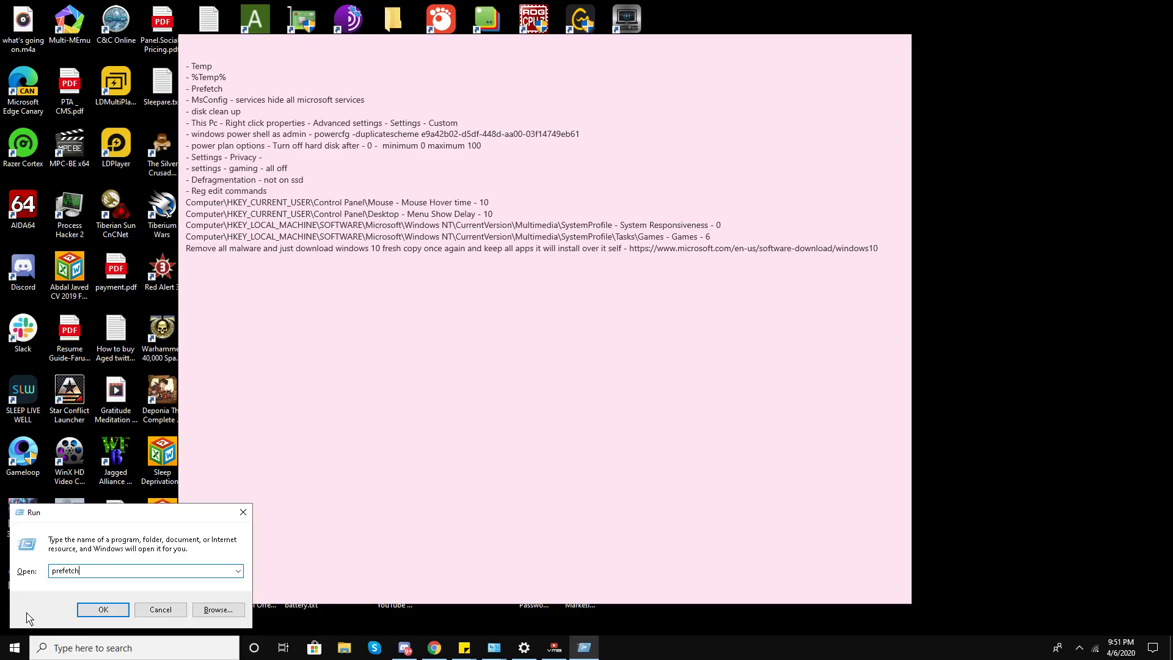
{"action": "key", "text": "Return"}
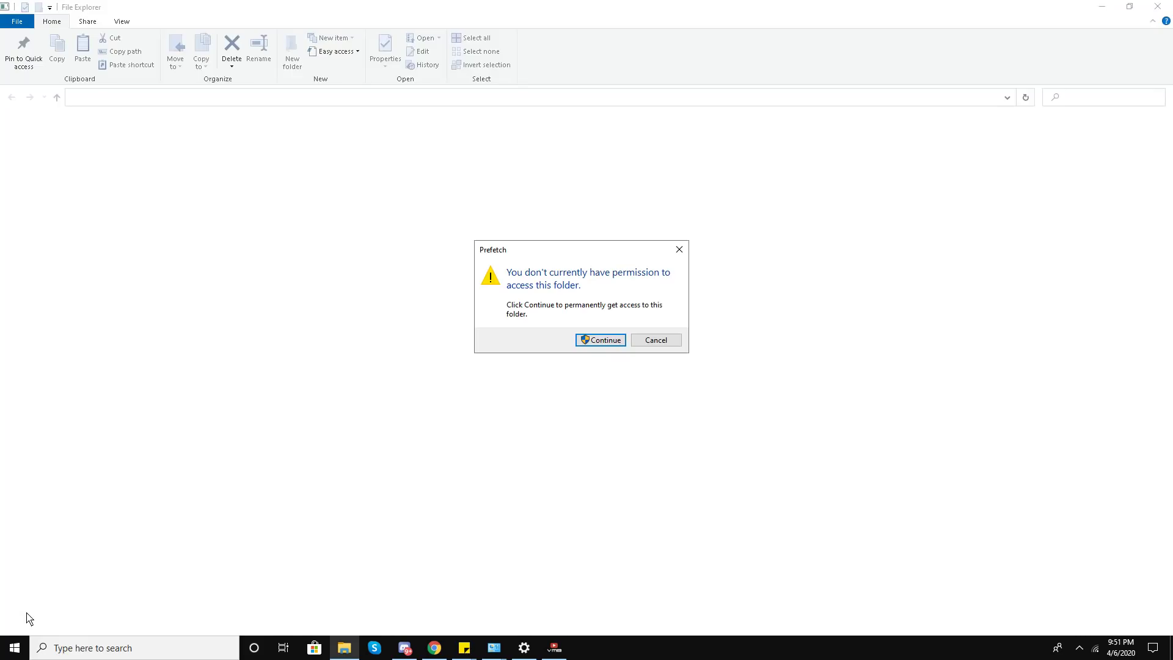
{"action": "left_click", "coordinate": [593, 341]}
Delete all items in the Prefetch folder, skipping the file in use, and close the folder.
{"action": "scroll", "coordinate": [327, 296], "scroll_direction": "down", "scroll_amount": 7}
{"action": "scroll", "coordinate": [330, 296], "scroll_direction": "up", "scroll_amount": 7}
{"action": "left_click", "coordinate": [346, 253]}
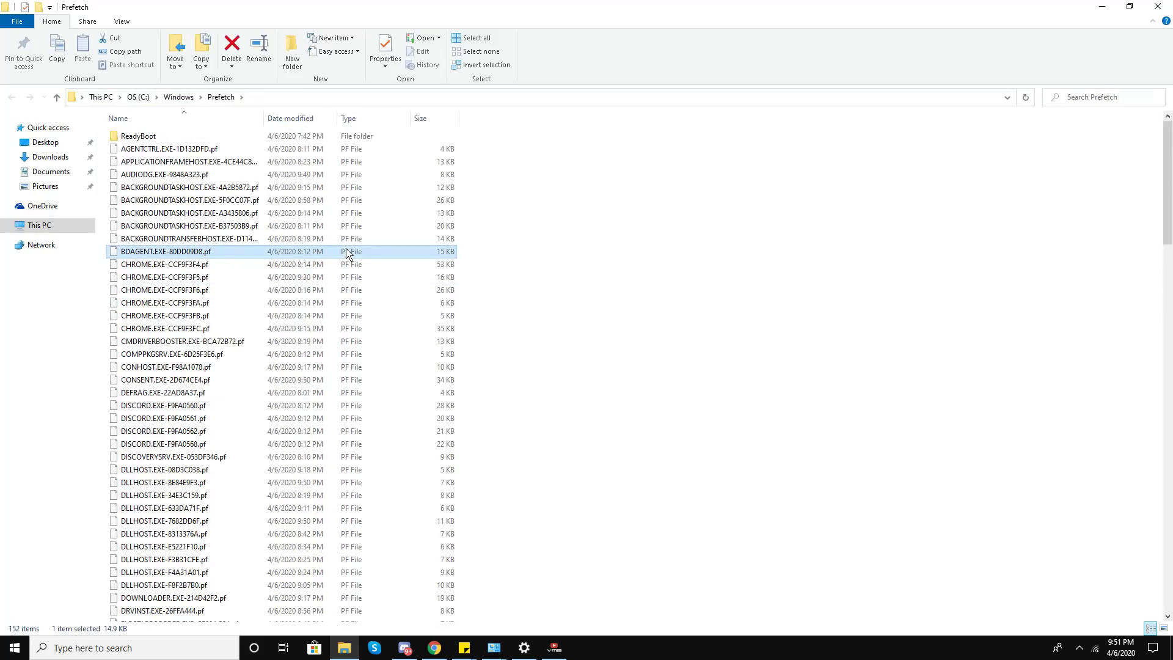
{"action": "key", "text": "ctrl+a"}
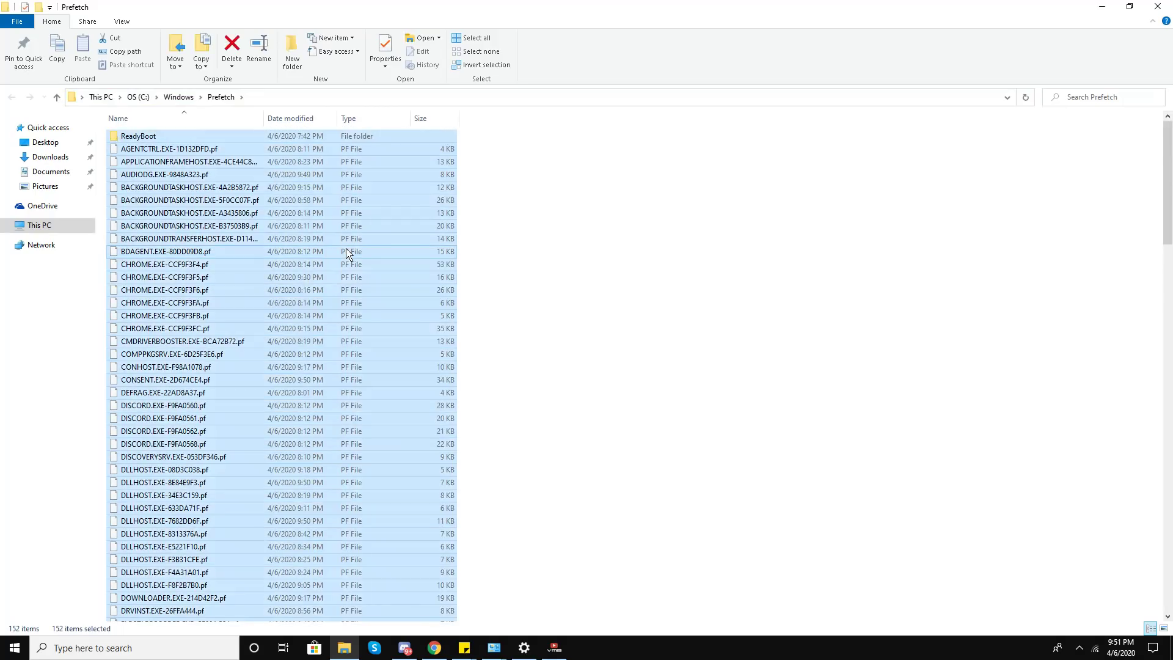
{"action": "right_click", "coordinate": [291, 206]}
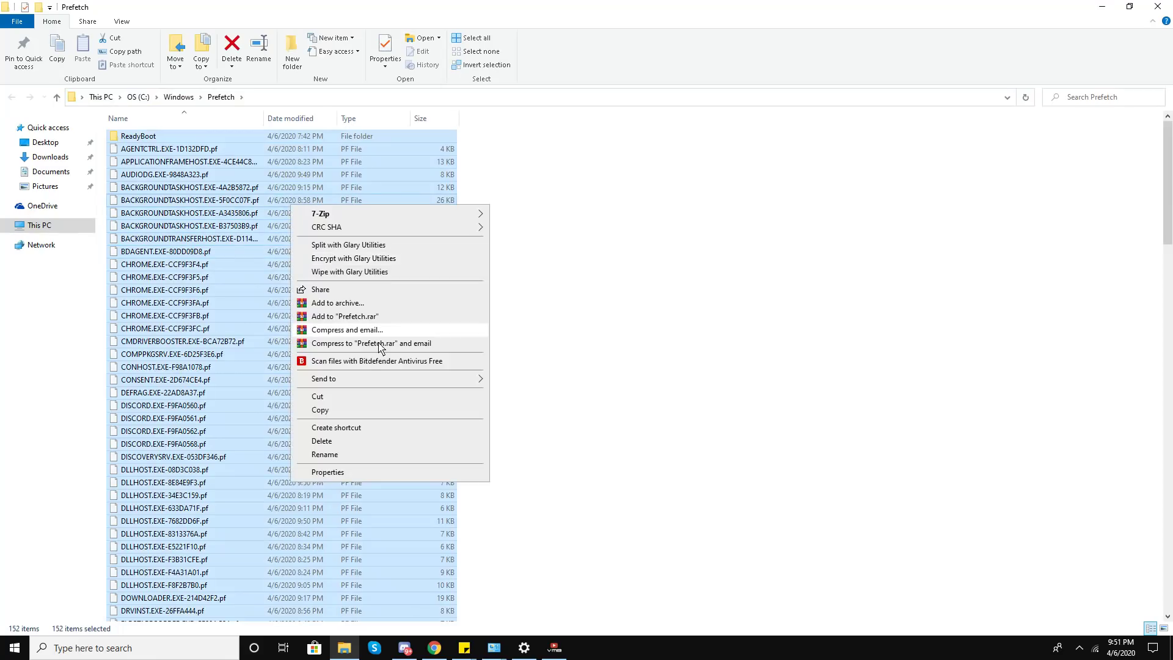
{"action": "left_click", "coordinate": [394, 441]}
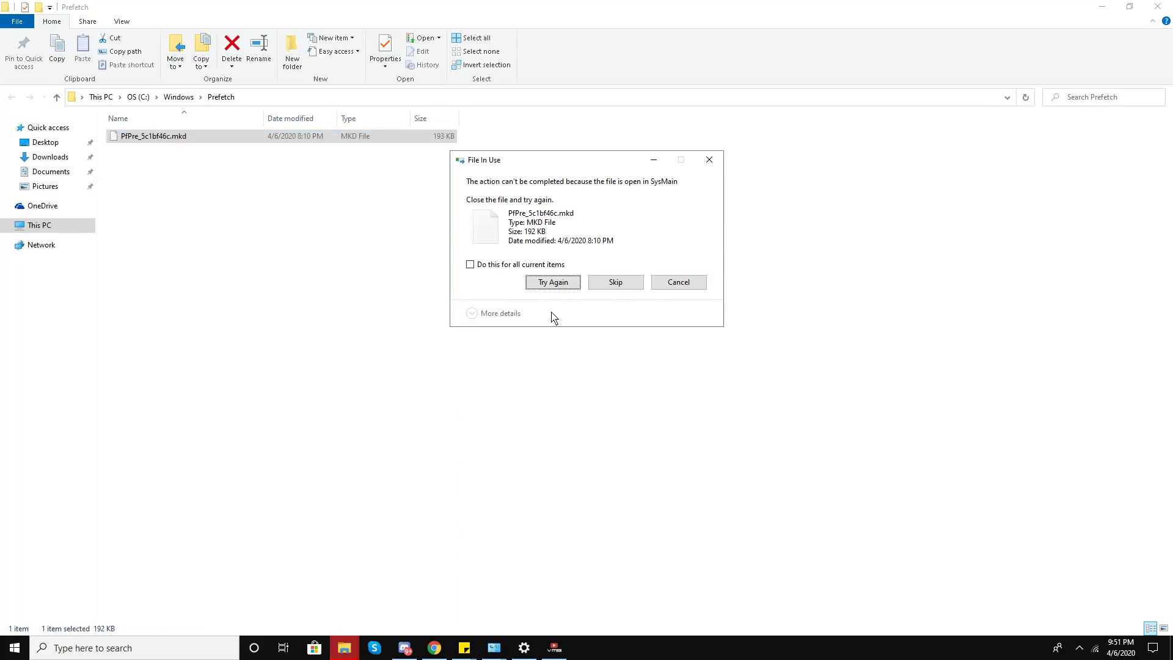
{"action": "left_click", "coordinate": [618, 283]}
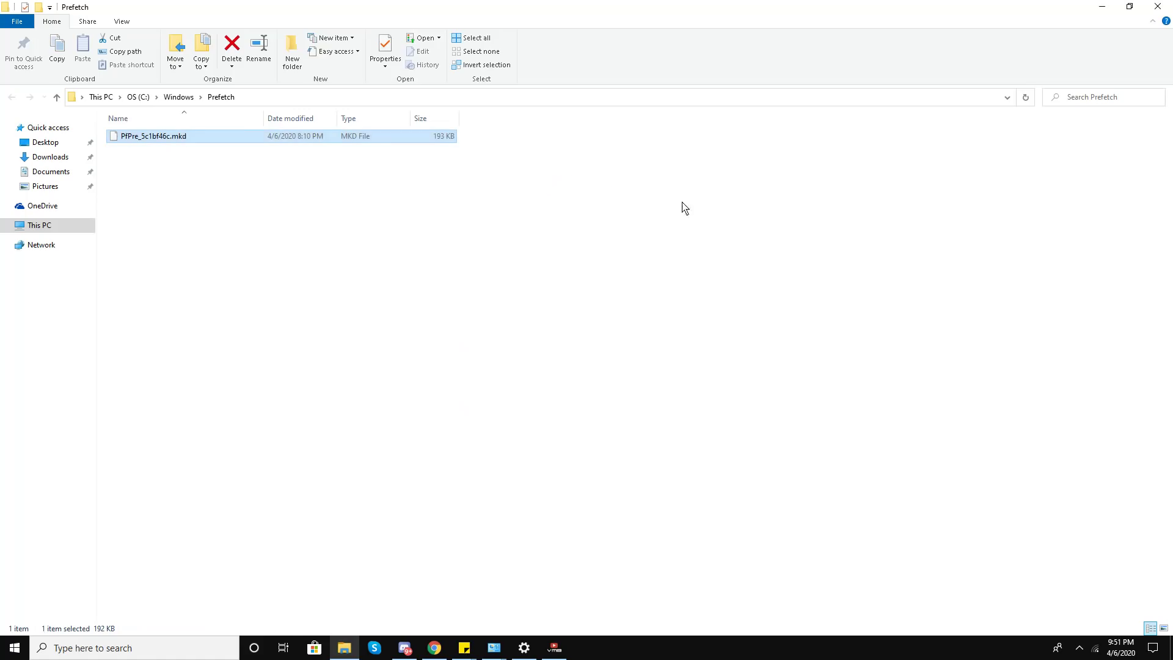
{"action": "left_click", "coordinate": [1157, 6]}
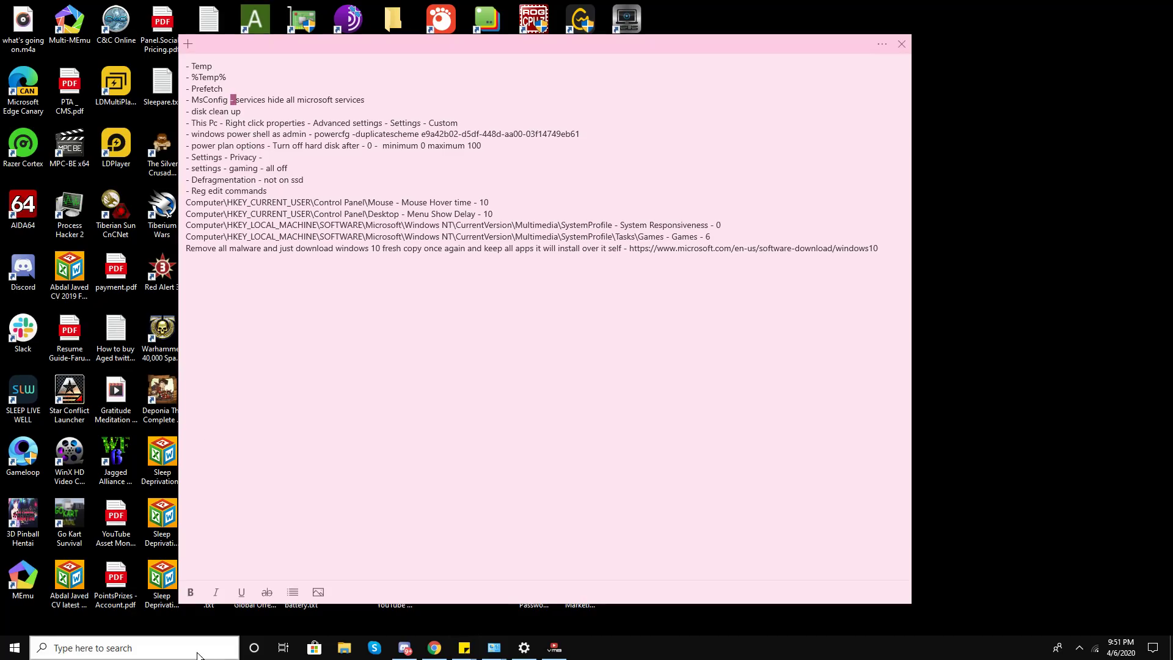
Open System Configuration by searching for "msconfig", and hide all Microsoft services in its list of services.
{"action": "left_click", "coordinate": [92, 648]}
{"action": "type", "text": "msconfig"}
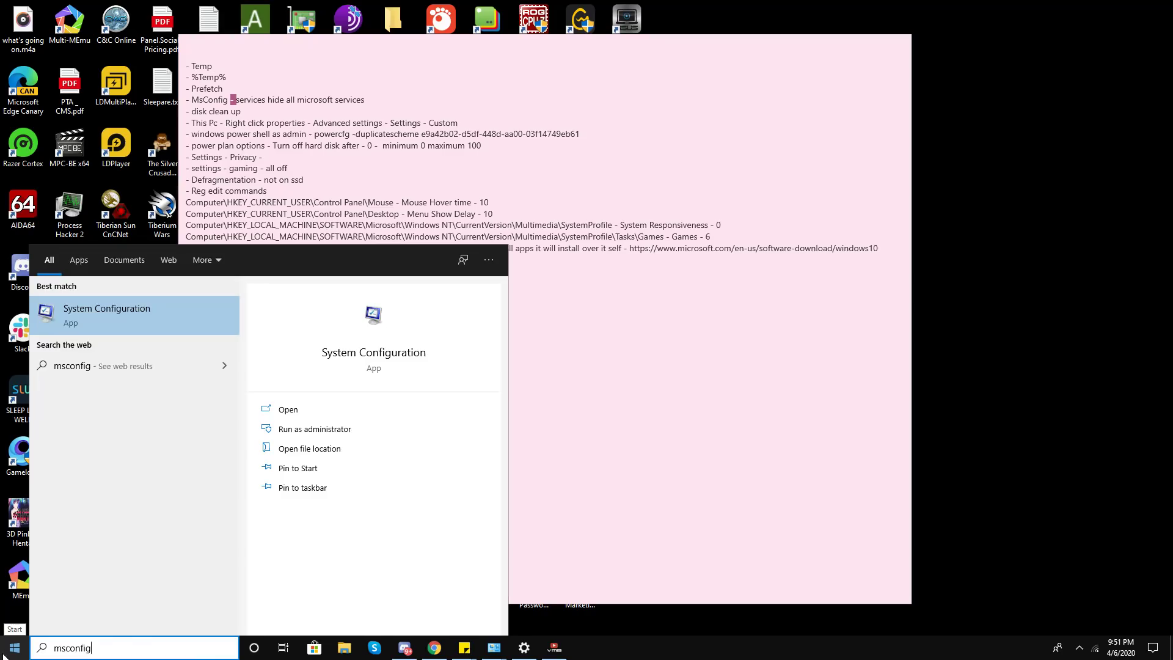
{"action": "key", "text": "Return"}
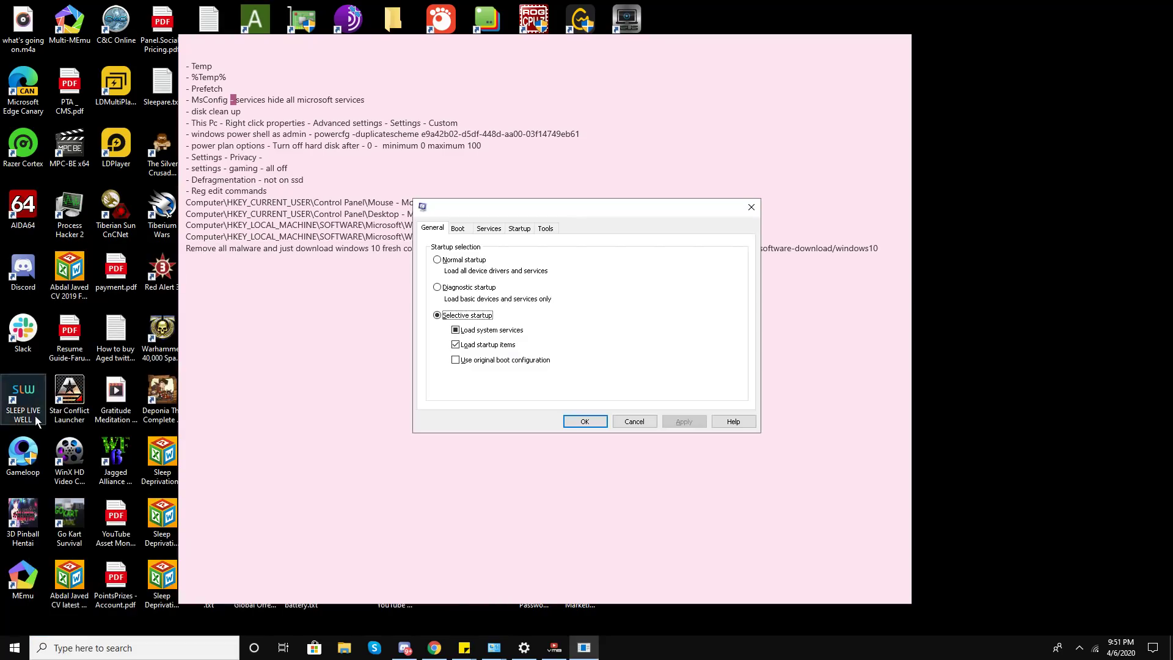
{"action": "left_click", "coordinate": [458, 229]}
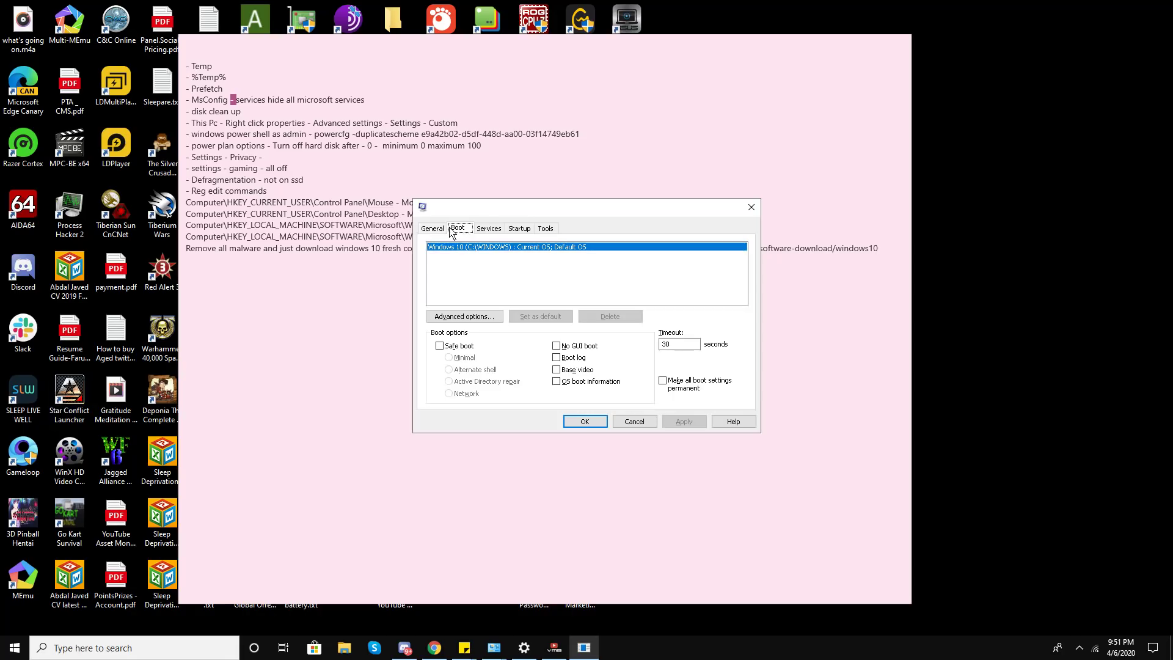
{"action": "left_click", "coordinate": [482, 227]}
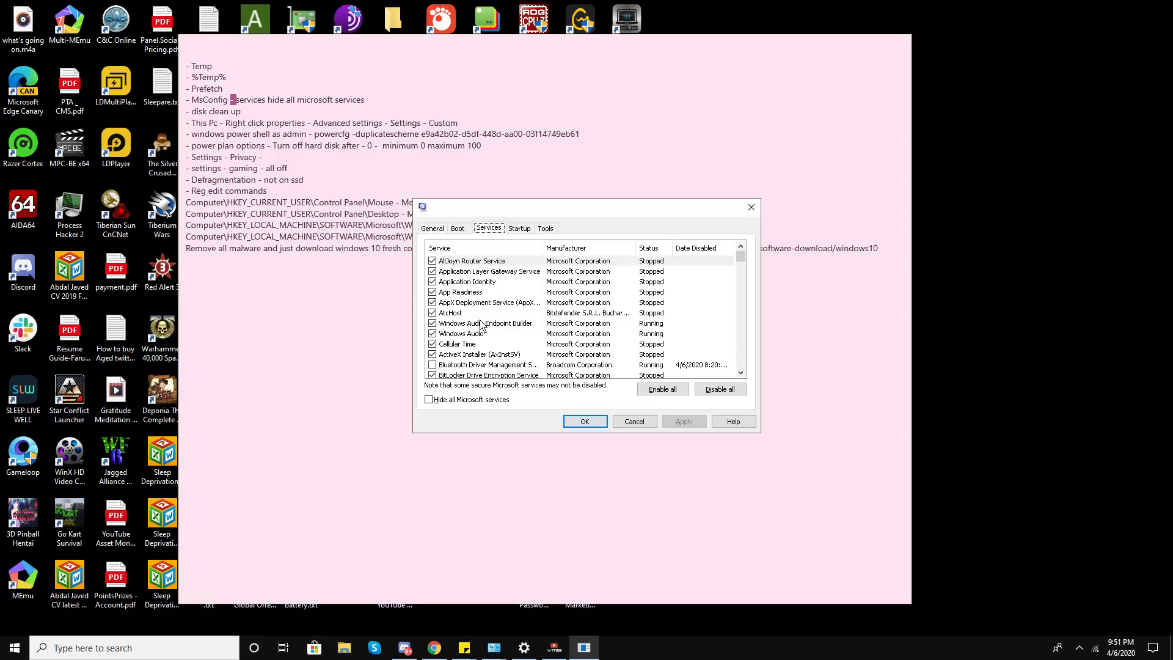
{"action": "left_click", "coordinate": [457, 404]}
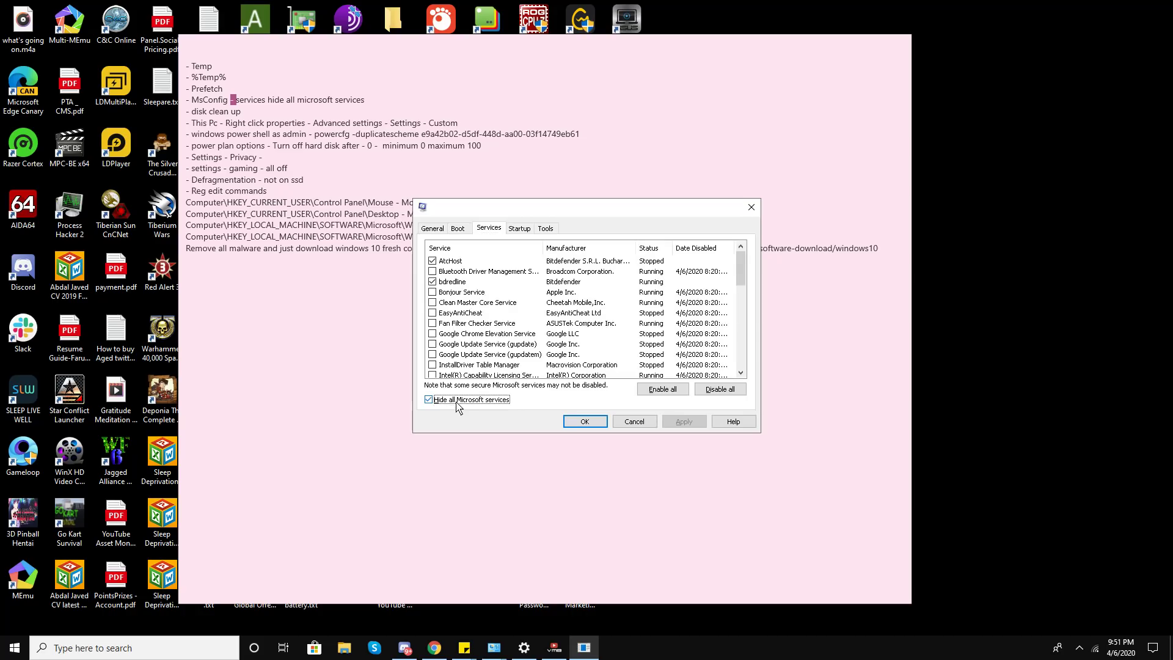
Disable all the remaining non-Microsoft services, apply the change and exit System Configuration without restarting.
{"action": "scroll", "coordinate": [498, 319], "scroll_direction": "down", "scroll_amount": 8}
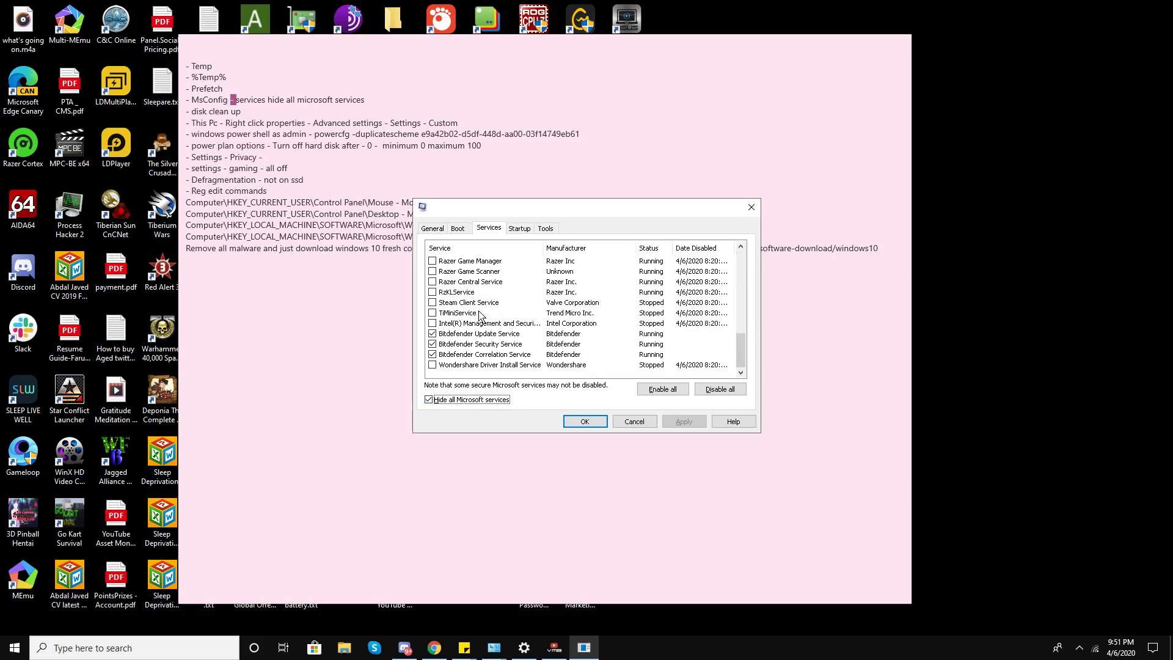
{"action": "scroll", "coordinate": [480, 315], "scroll_direction": "up", "scroll_amount": 8}
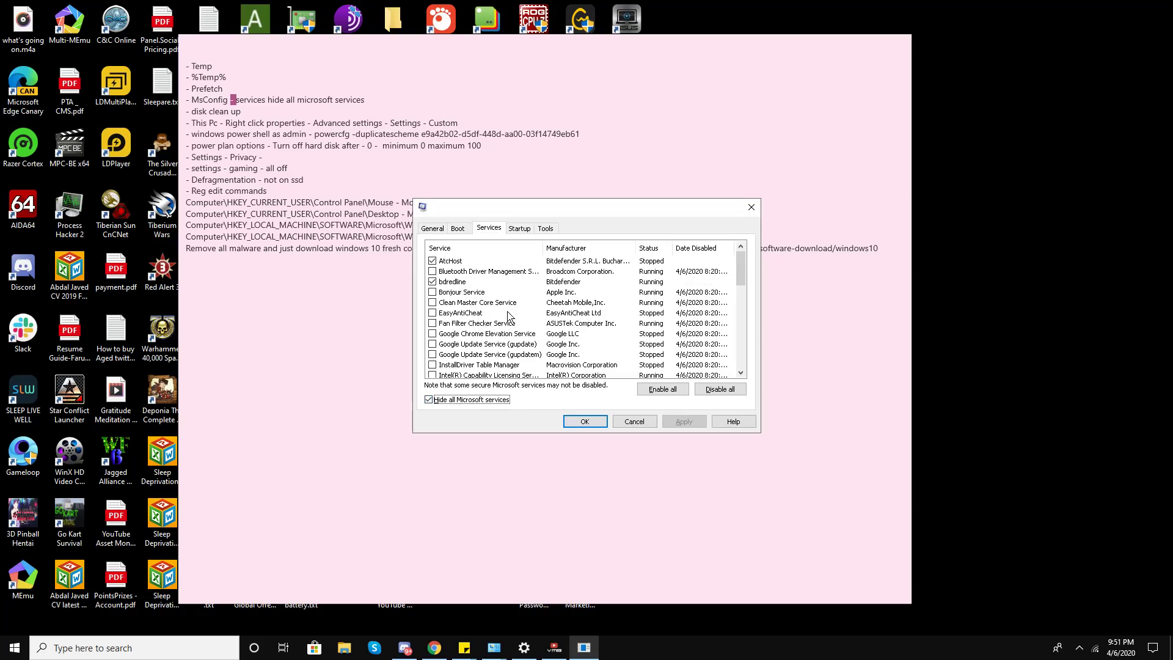
{"action": "left_click", "coordinate": [709, 388]}
{"action": "scroll", "coordinate": [465, 355], "scroll_direction": "down", "scroll_amount": 5}
{"action": "scroll", "coordinate": [464, 355], "scroll_direction": "down", "scroll_amount": 3}
{"action": "scroll", "coordinate": [464, 355], "scroll_direction": "up", "scroll_amount": 6}
{"action": "scroll", "coordinate": [464, 355], "scroll_direction": "down", "scroll_amount": 3}
{"action": "scroll", "coordinate": [465, 353], "scroll_direction": "up", "scroll_amount": 1}
{"action": "scroll", "coordinate": [465, 329], "scroll_direction": "up", "scroll_amount": 3}
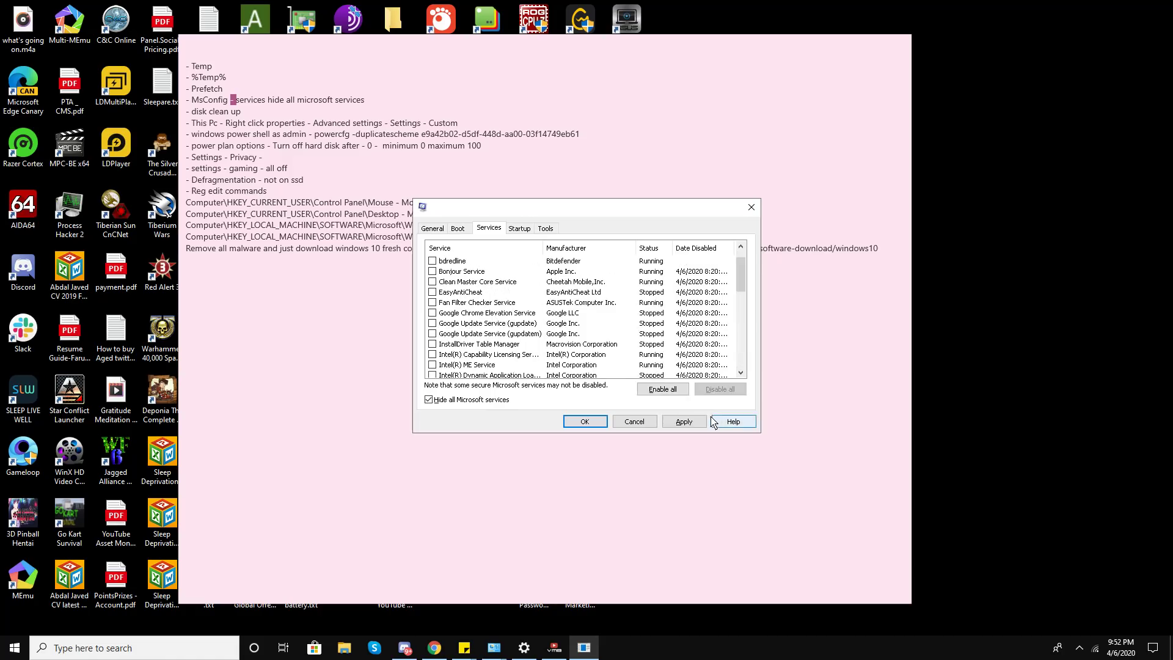
{"action": "left_click", "coordinate": [685, 421]}
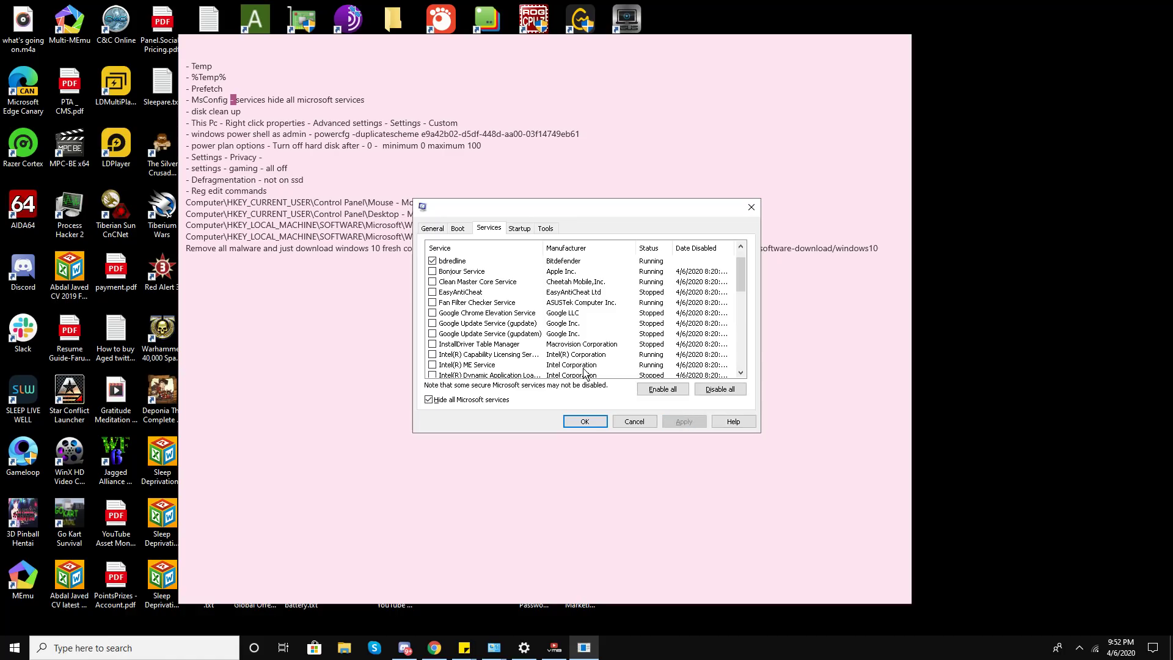
{"action": "left_click", "coordinate": [585, 421]}
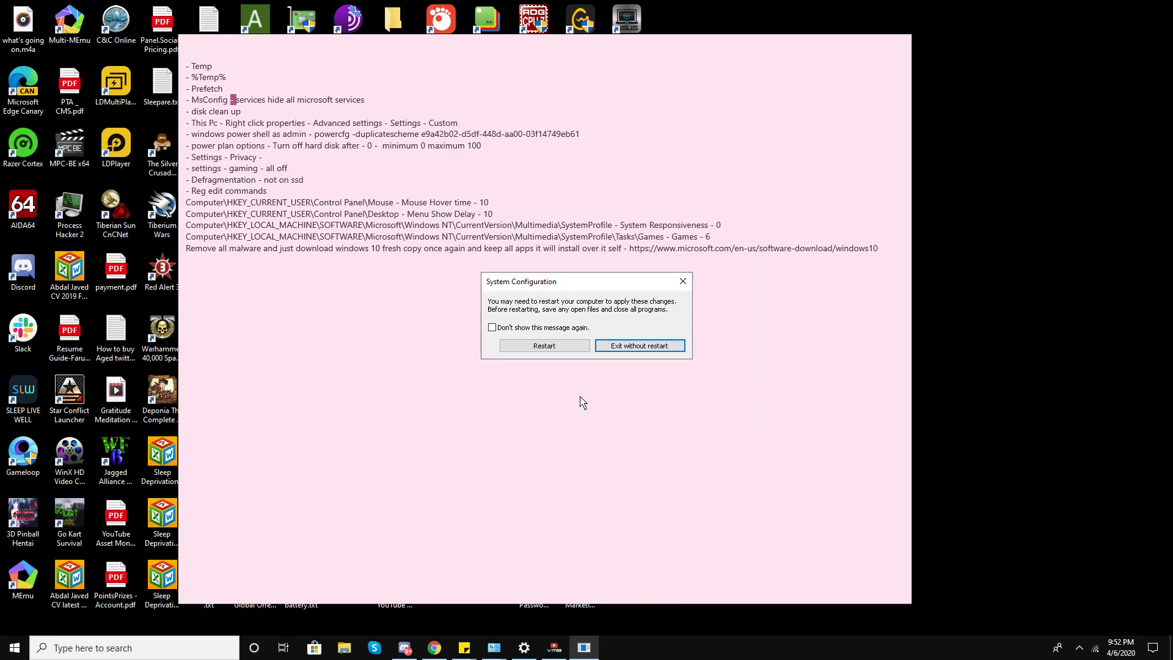
{"action": "left_click", "coordinate": [614, 347]}
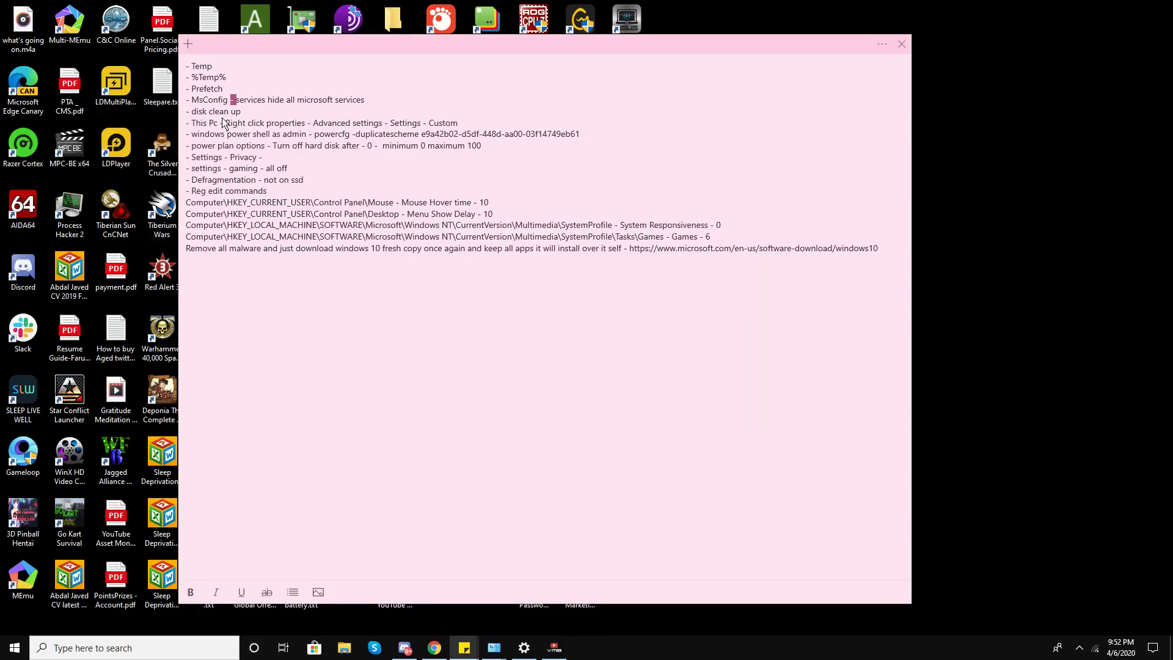
Reopen System Configuration with "msconfig" and open Task Manager's list of startup items from it.
{"action": "key", "text": "super+s"}
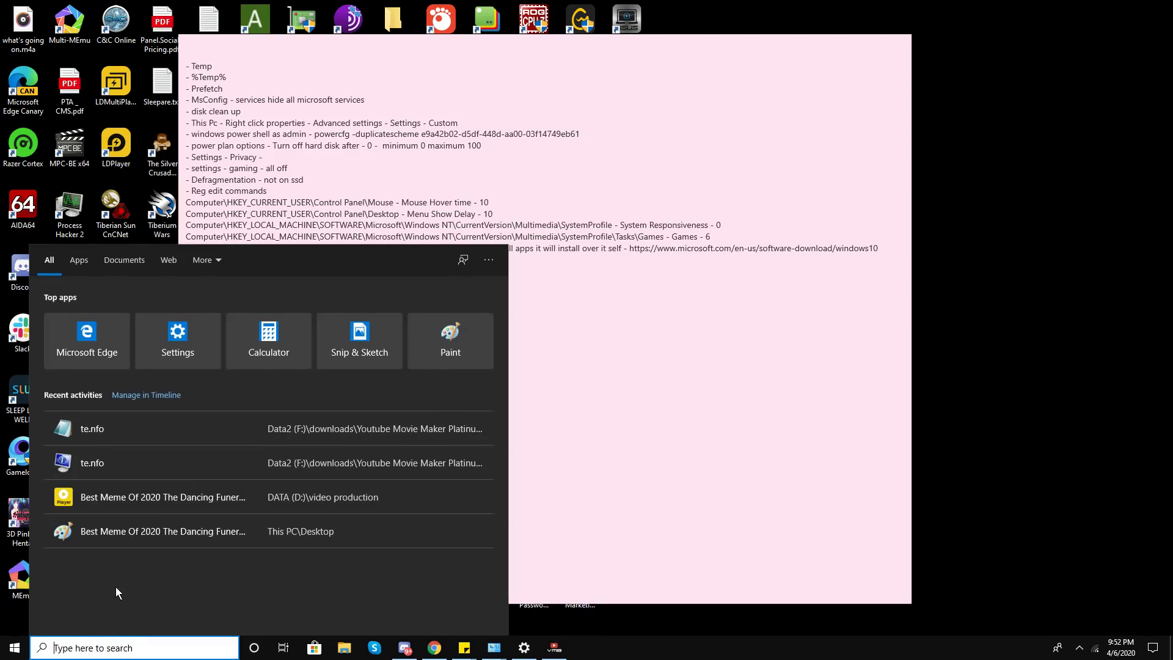
{"action": "type", "text": "msconfig"}
{"action": "key", "text": "Return"}
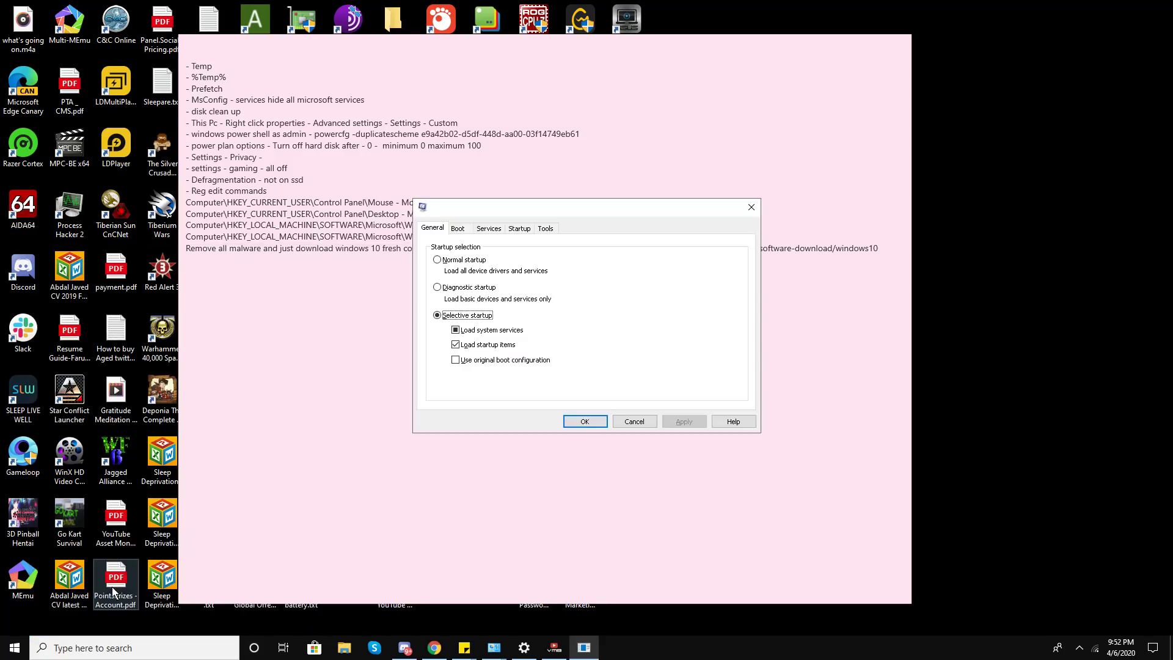
{"action": "left_click", "coordinate": [520, 229]}
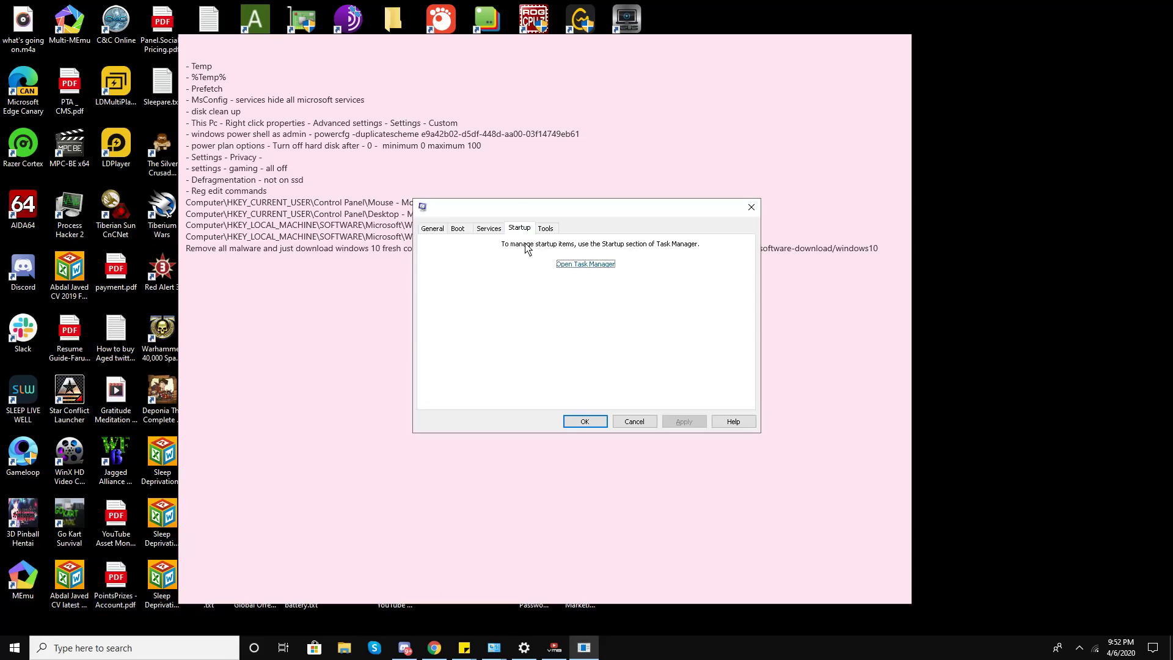
{"action": "left_click", "coordinate": [574, 264]}
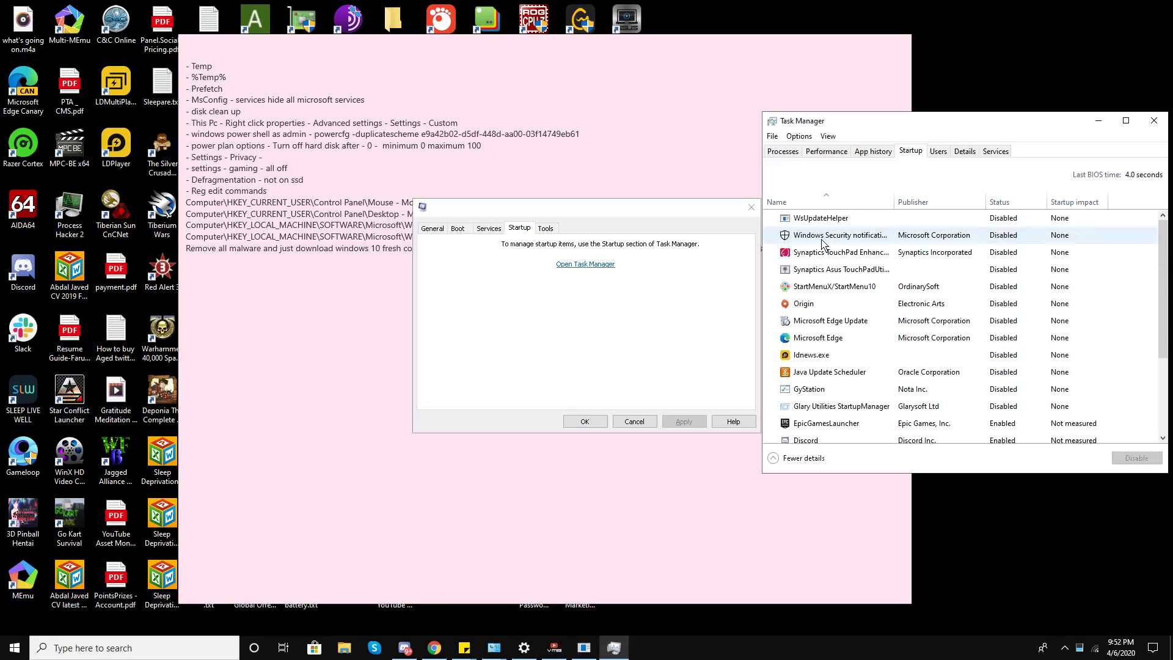
Disable EpicGamesLauncher, Discord and cmtray.exe at startup, and close Task Manager and System Configuration.
{"action": "left_click_drag", "start_coordinate": [923, 125], "coordinate": [661, 94]}
{"action": "scroll", "coordinate": [670, 270], "scroll_direction": "down", "scroll_amount": 3}
{"action": "scroll", "coordinate": [666, 268], "scroll_direction": "up", "scroll_amount": 3}
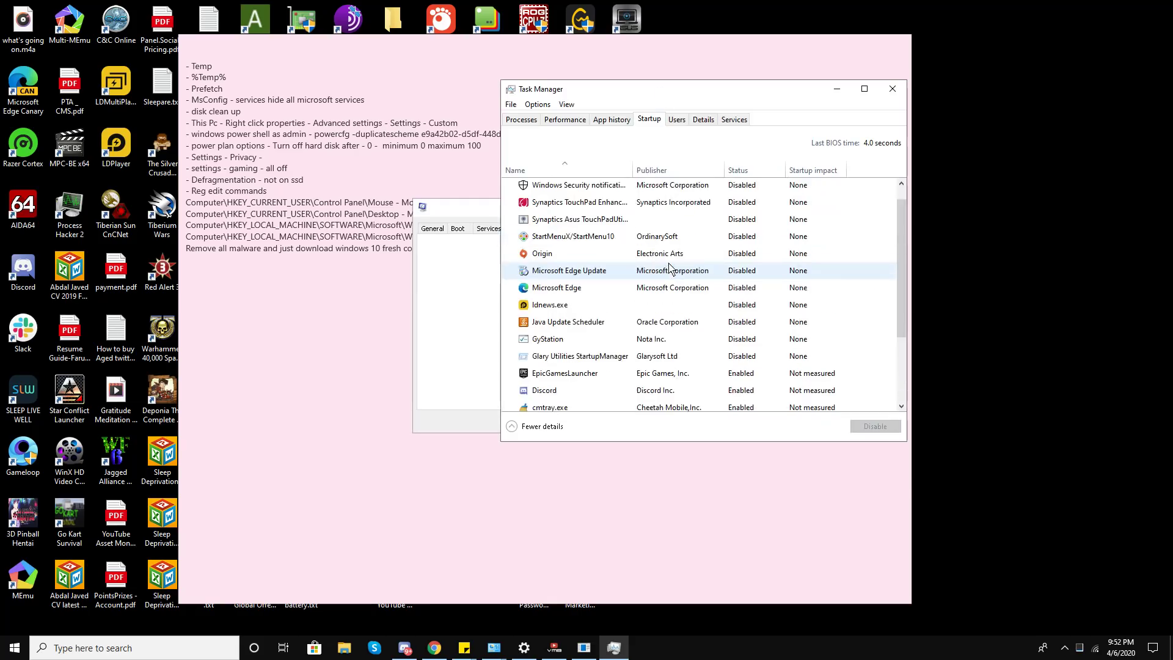
{"action": "scroll", "coordinate": [640, 242], "scroll_direction": "down", "scroll_amount": 3}
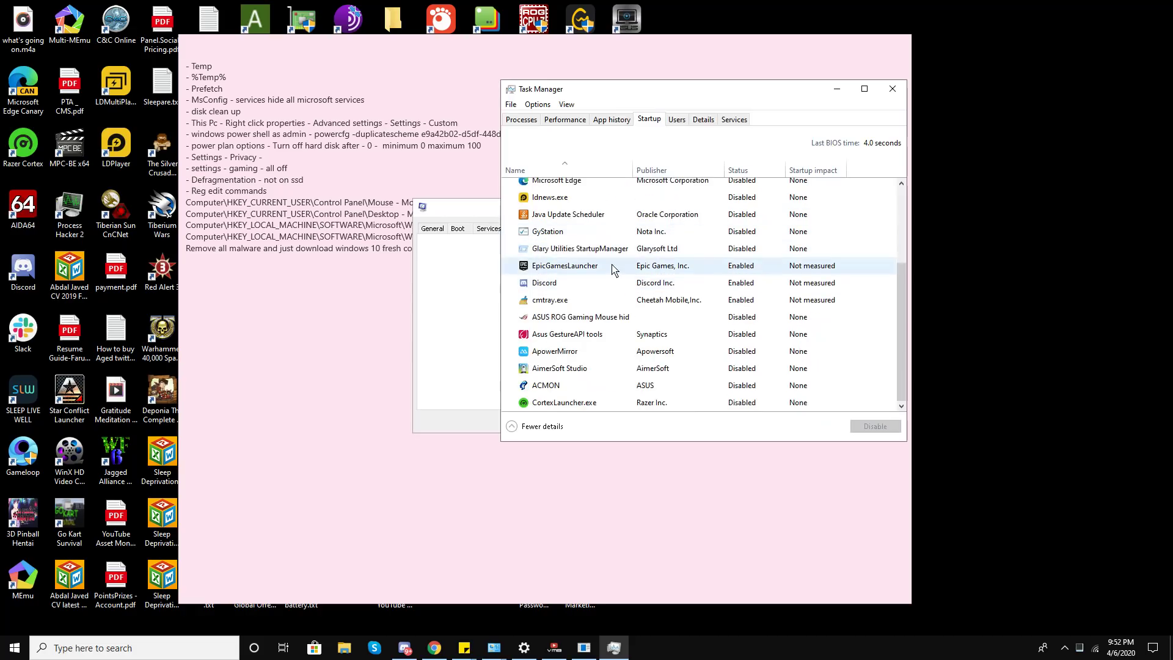
{"action": "right_click", "coordinate": [727, 273]}
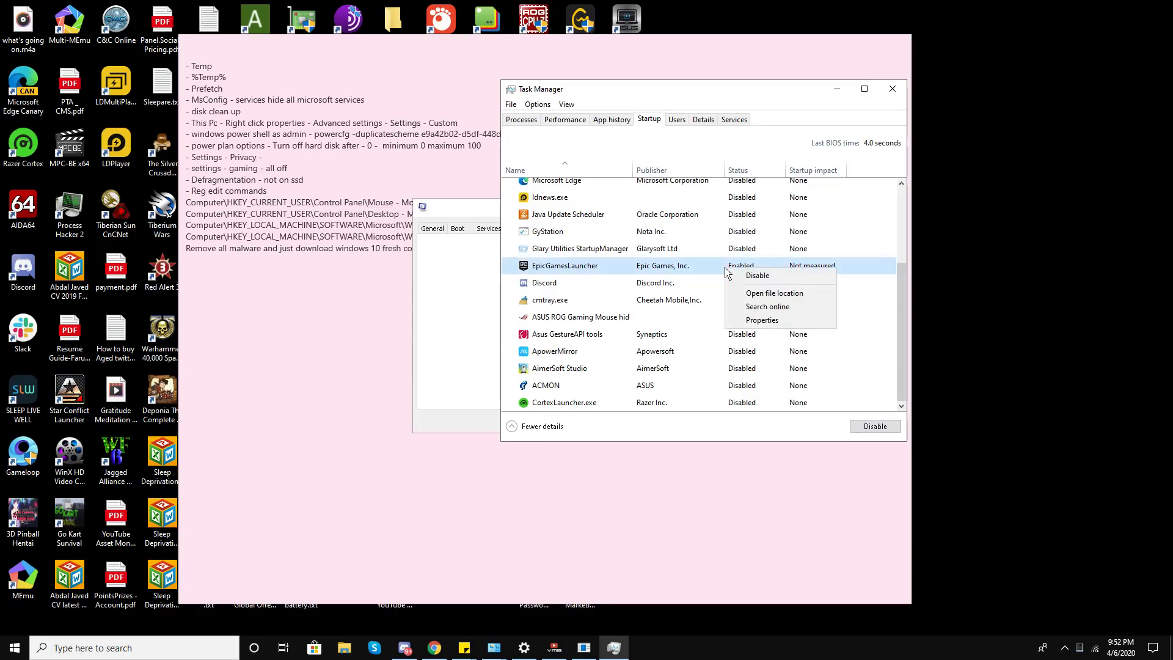
{"action": "left_click", "coordinate": [746, 280]}
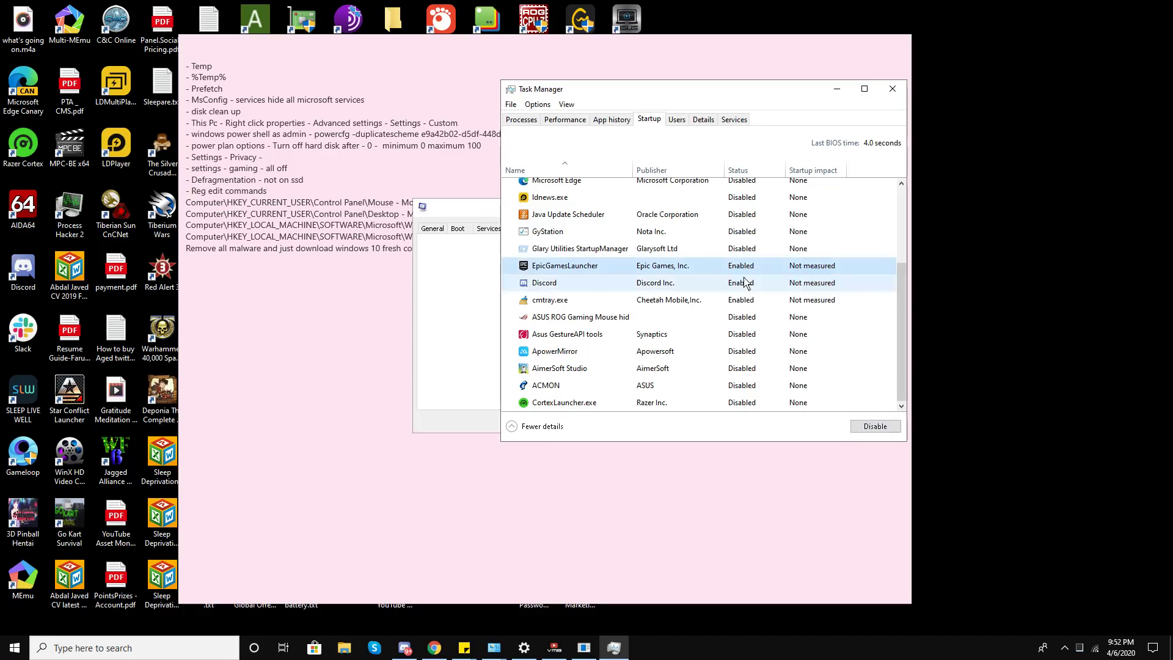
{"action": "left_click", "coordinate": [855, 431]}
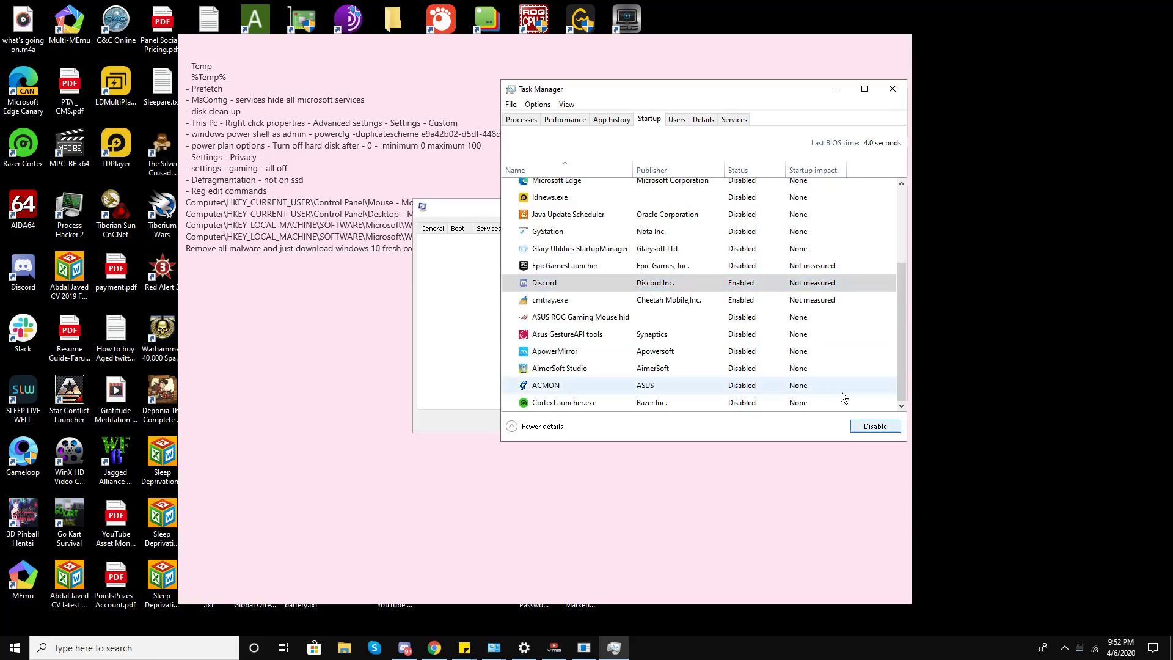
{"action": "left_click", "coordinate": [774, 300]}
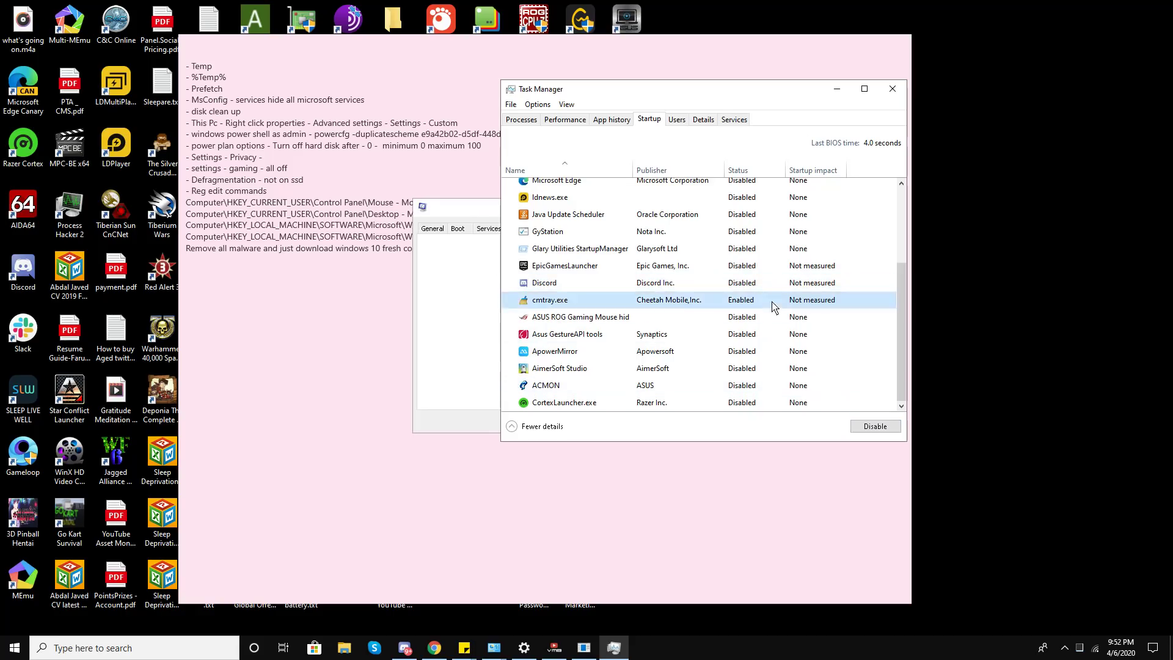
{"action": "left_click", "coordinate": [856, 431]}
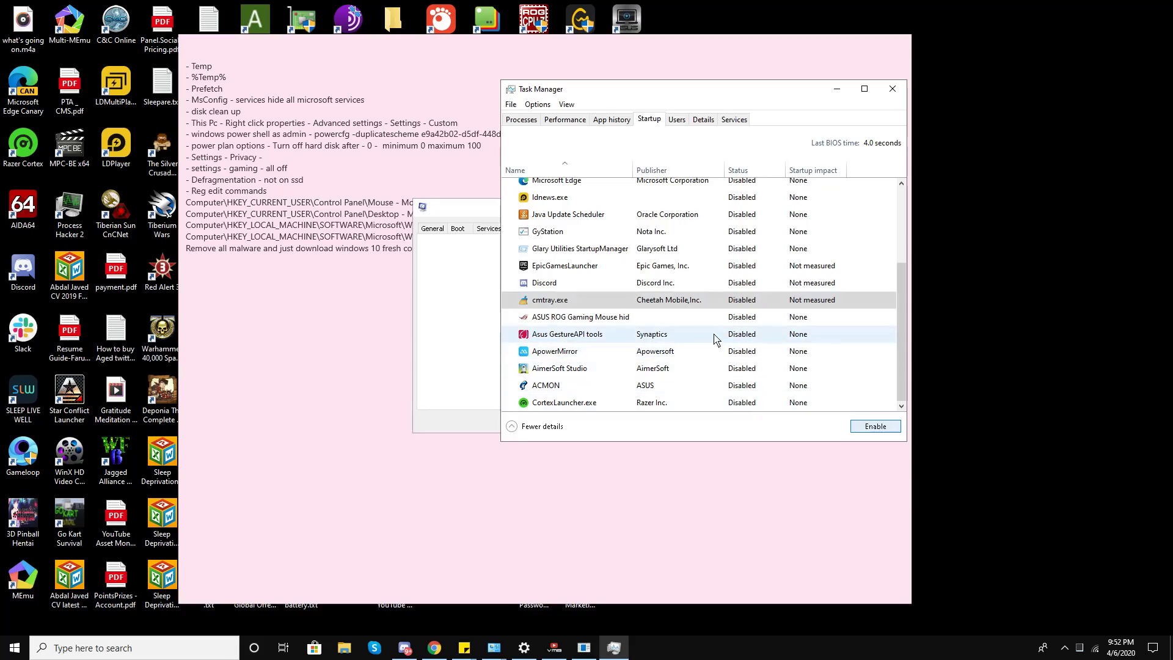
{"action": "left_click_drag", "start_coordinate": [902, 320], "coordinate": [890, 215]}
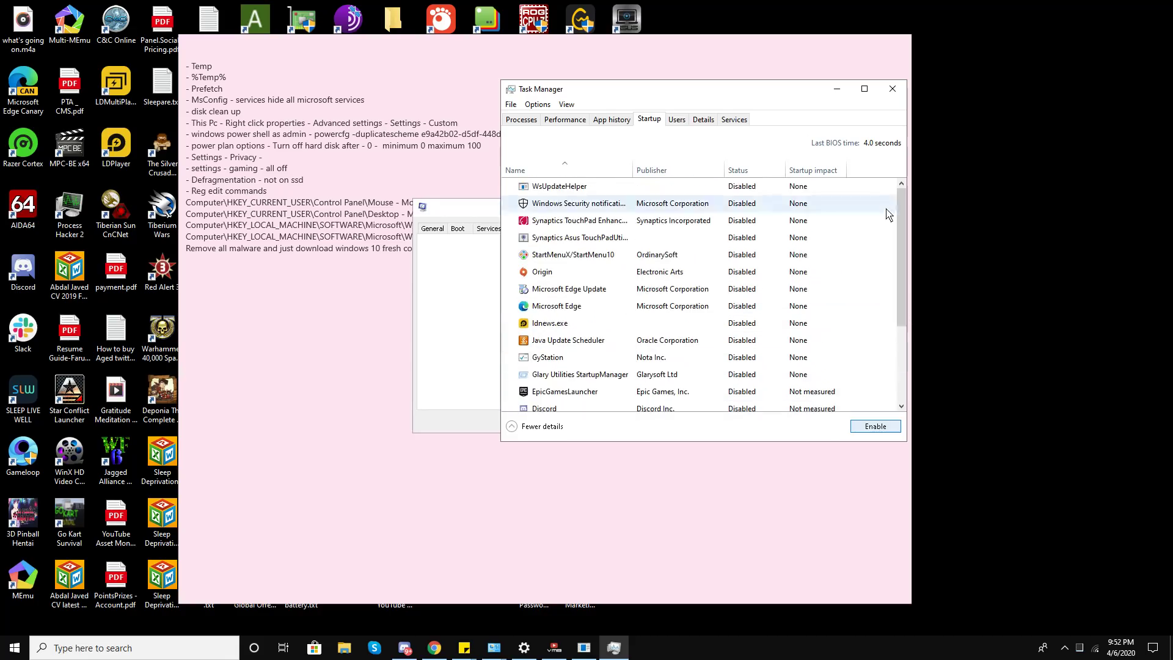
{"action": "left_click", "coordinate": [901, 92]}
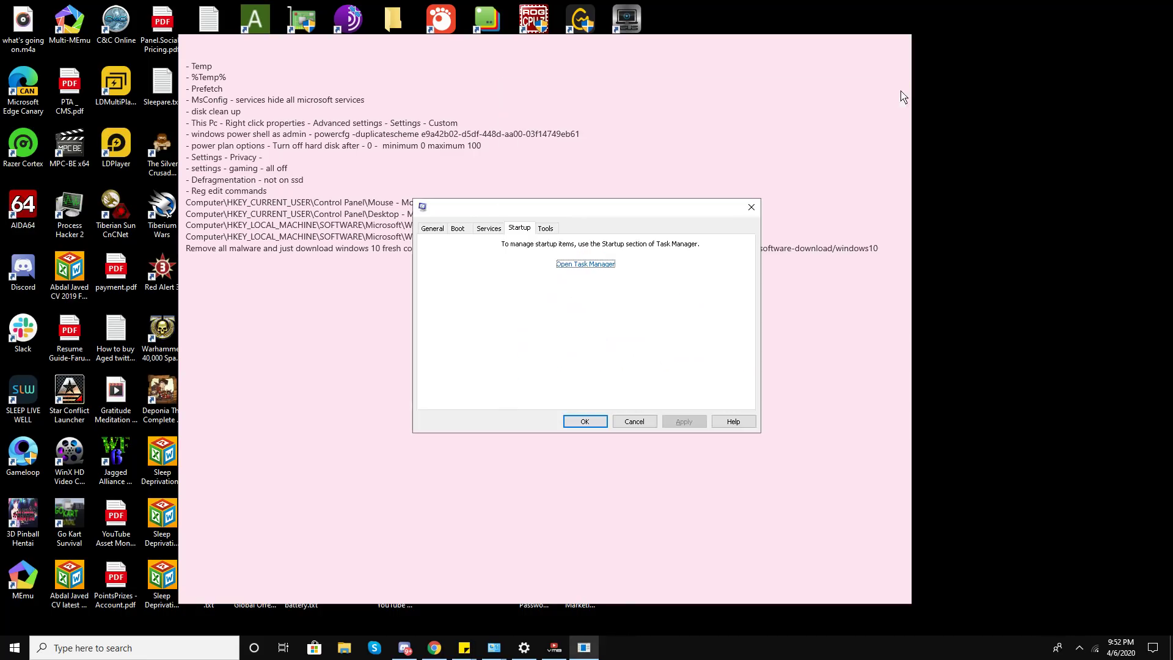
{"action": "left_click", "coordinate": [751, 207]}
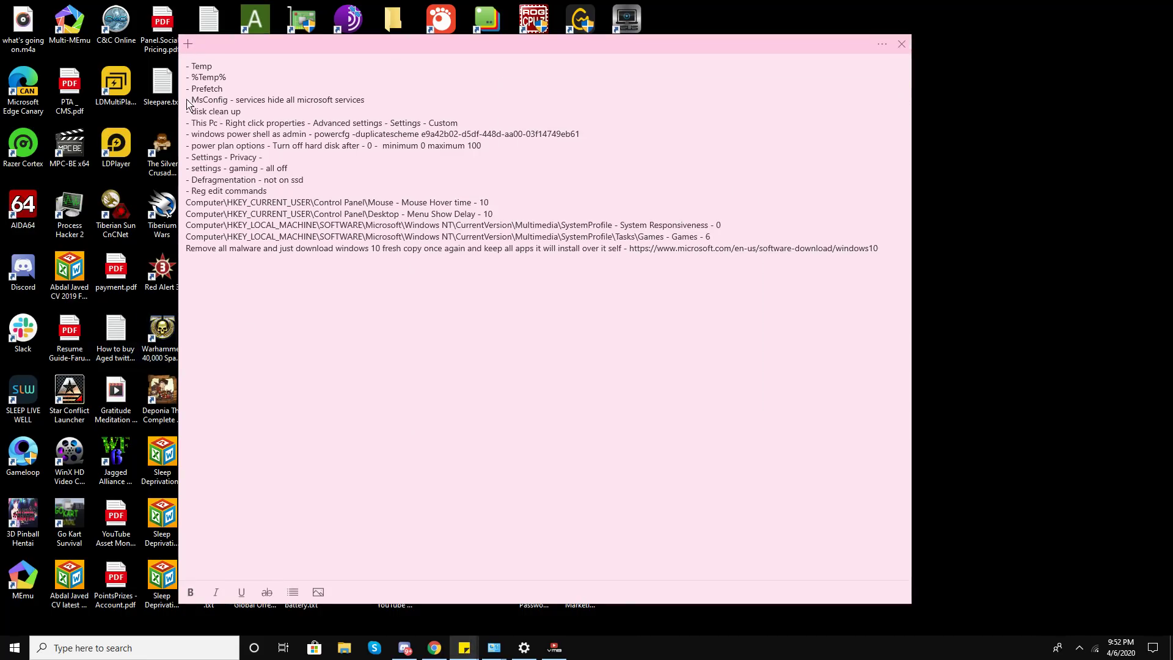
Open This PC by searching for "pc", and start Disk Cleanup from the properties of the OS (C:) drive.
{"action": "left_click", "coordinate": [215, 651]}
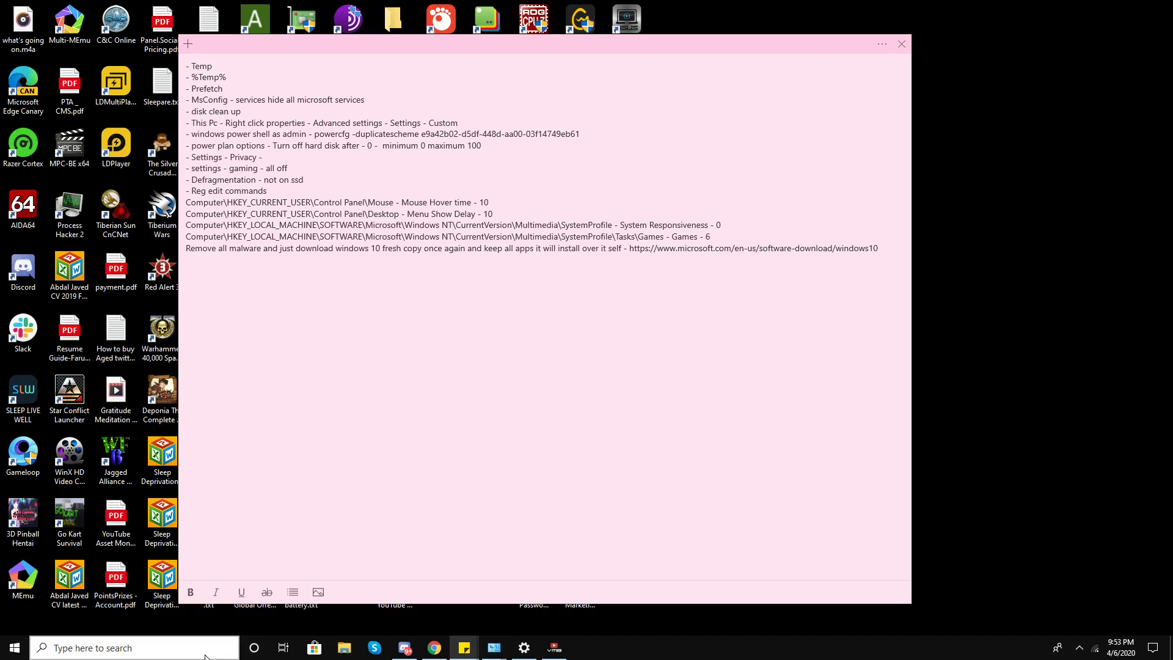
{"action": "type", "text": "pc"}
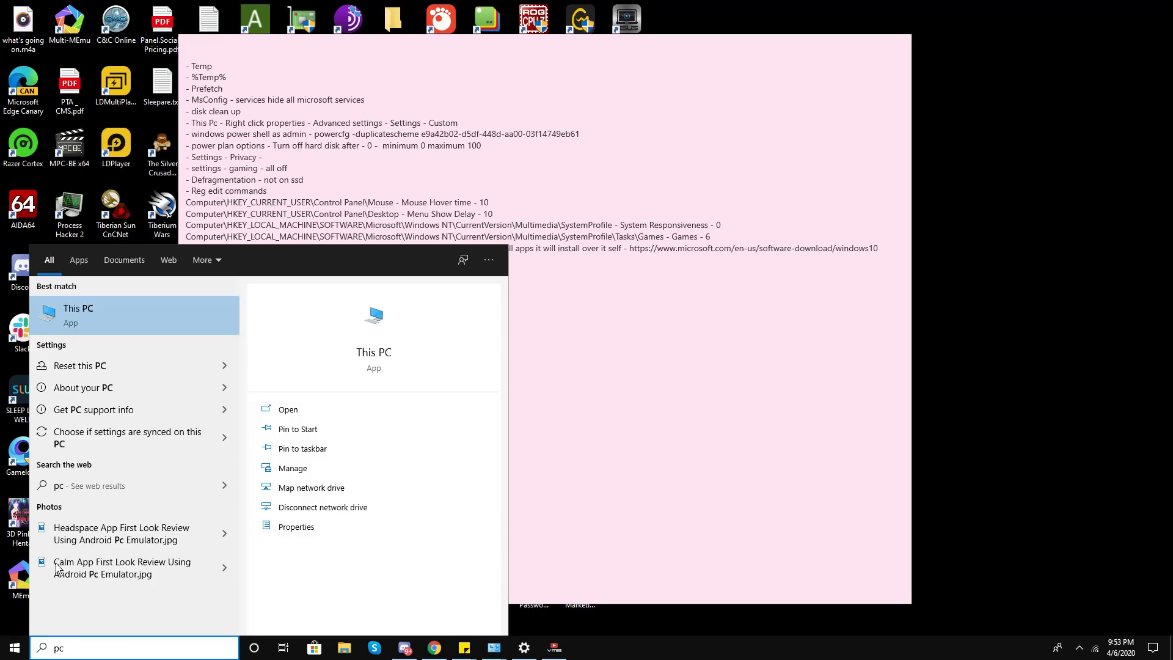
{"action": "right_click", "coordinate": [110, 316]}
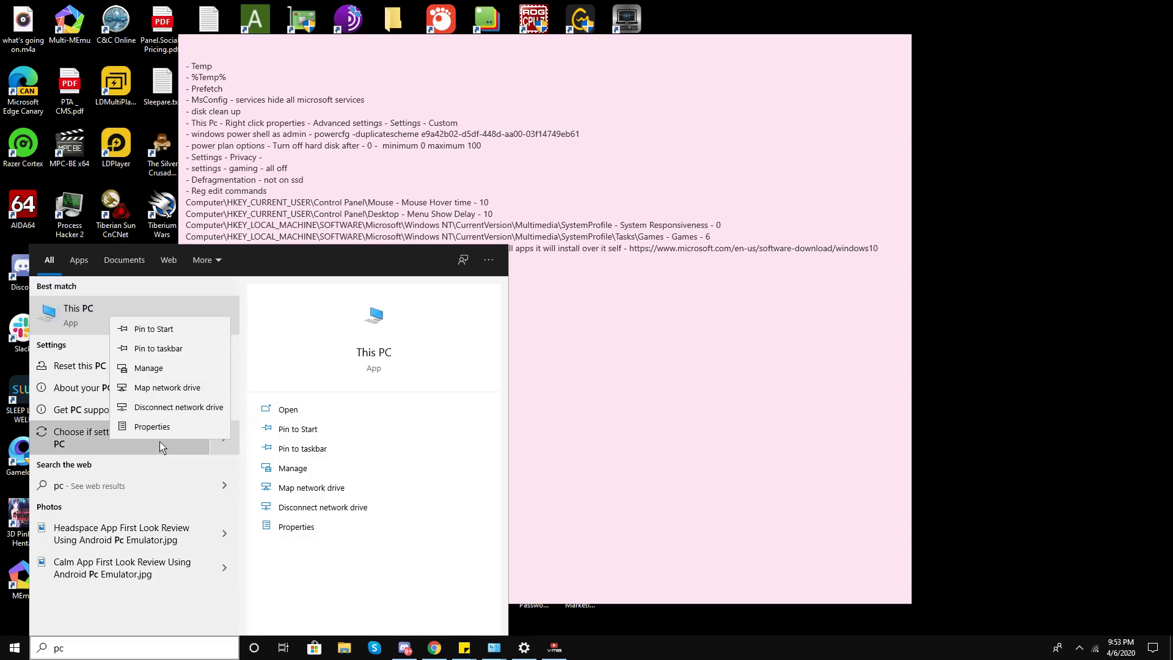
{"action": "left_click", "coordinate": [69, 310]}
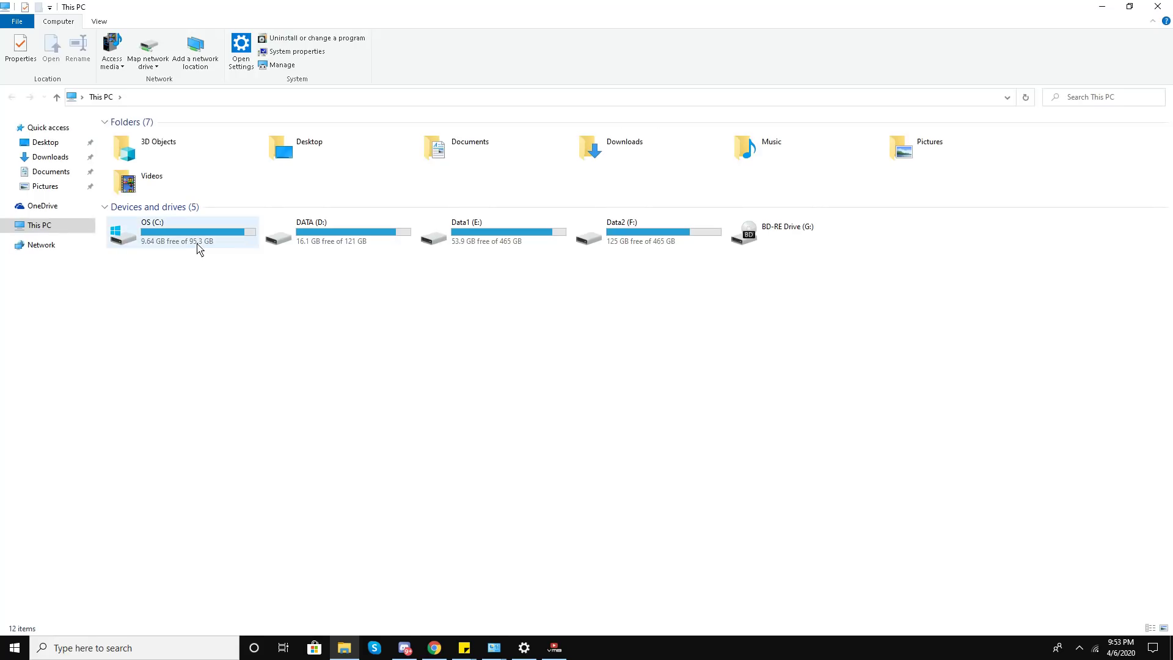
{"action": "right_click", "coordinate": [194, 246]}
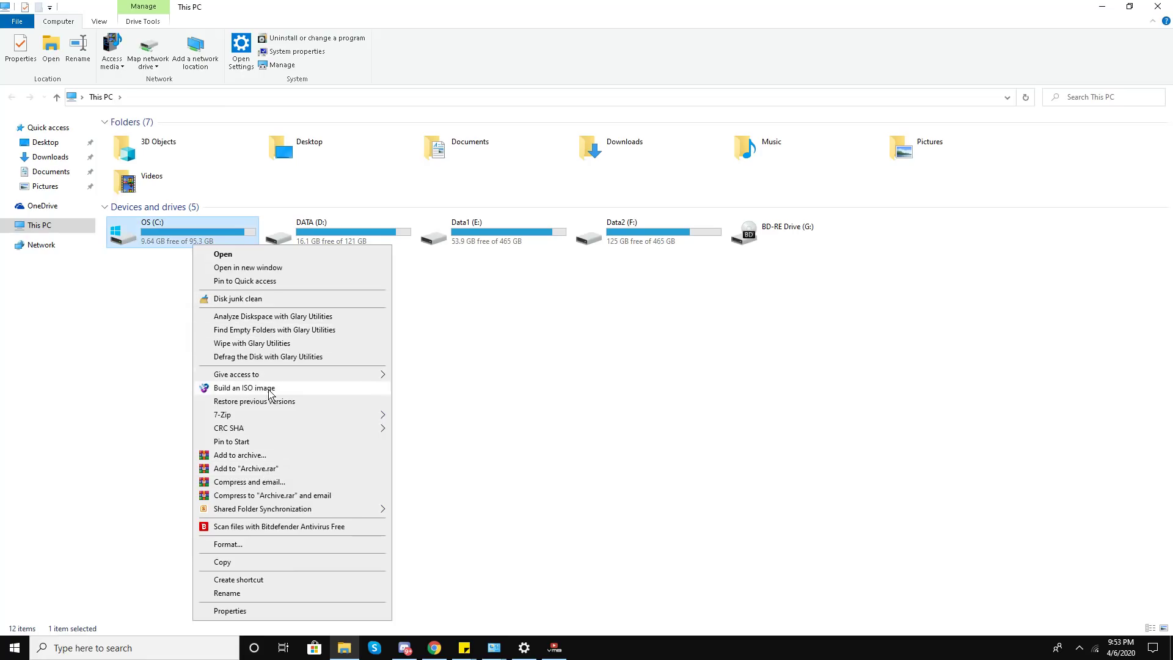
{"action": "left_click", "coordinate": [269, 611]}
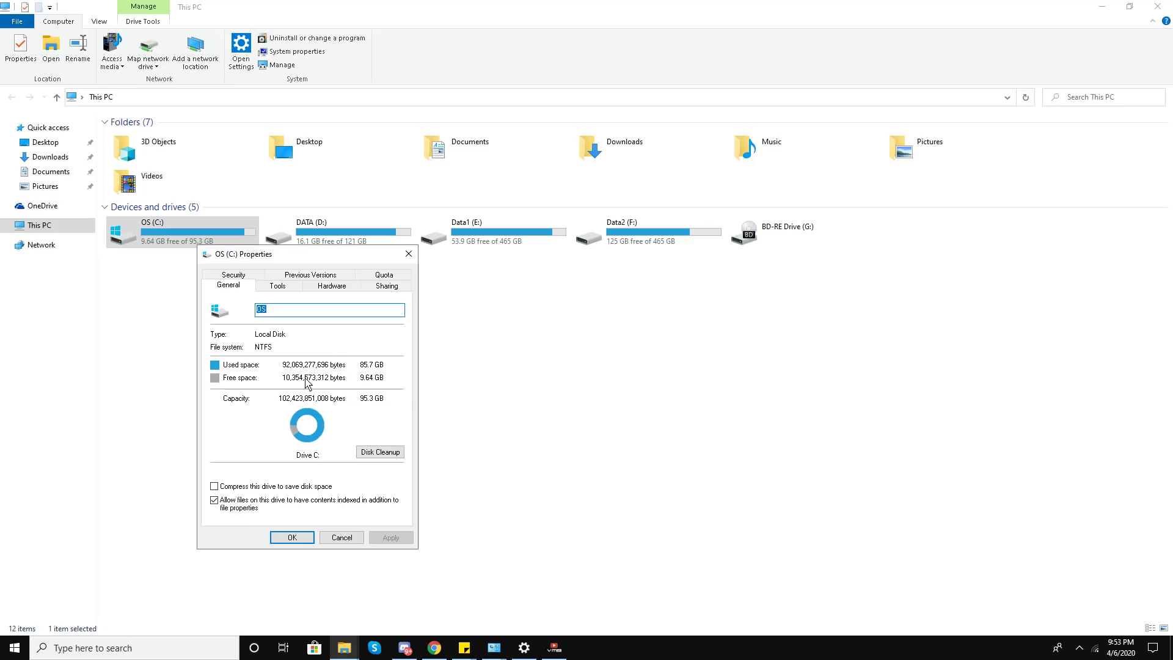
{"action": "left_click", "coordinate": [374, 454]}
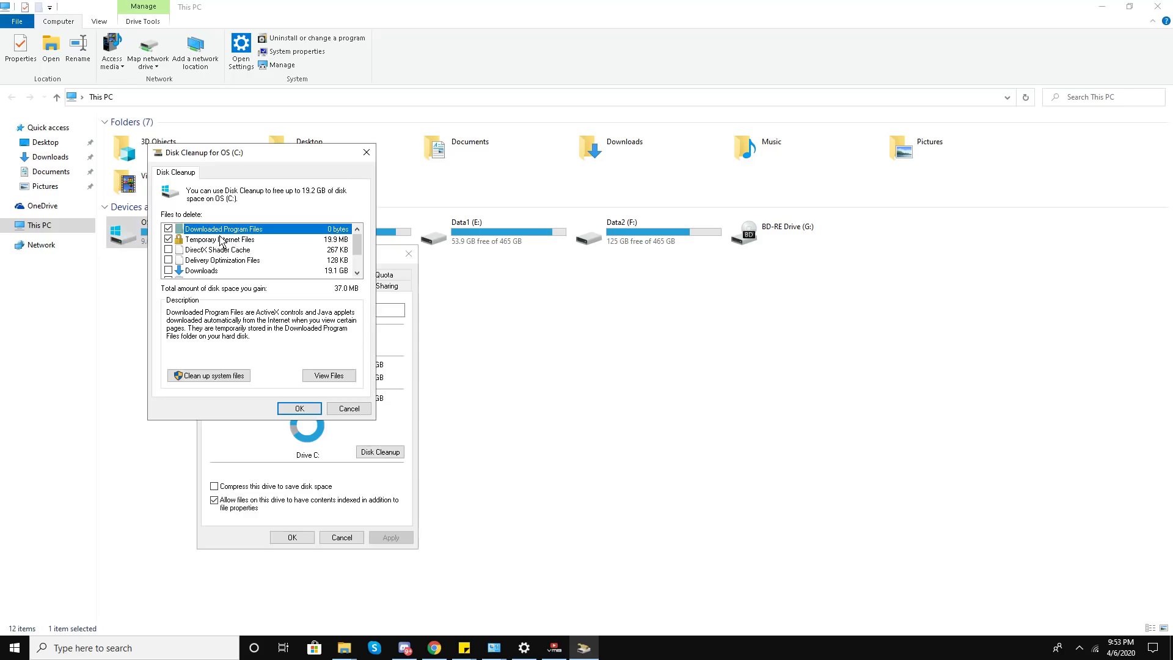
Add Recycle Bin and Temporary files to the Disk Cleanup selection for OS (C:), and permanently delete the selected files.
{"action": "scroll", "coordinate": [218, 245], "scroll_direction": "down", "scroll_amount": 1}
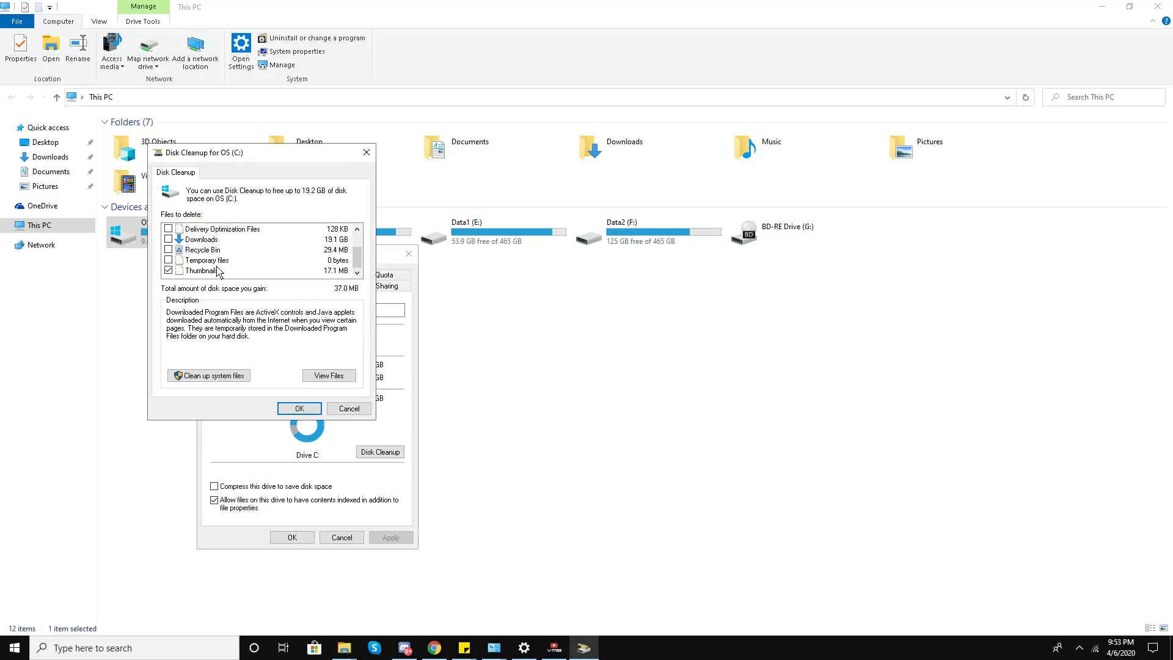
{"action": "left_click", "coordinate": [202, 263]}
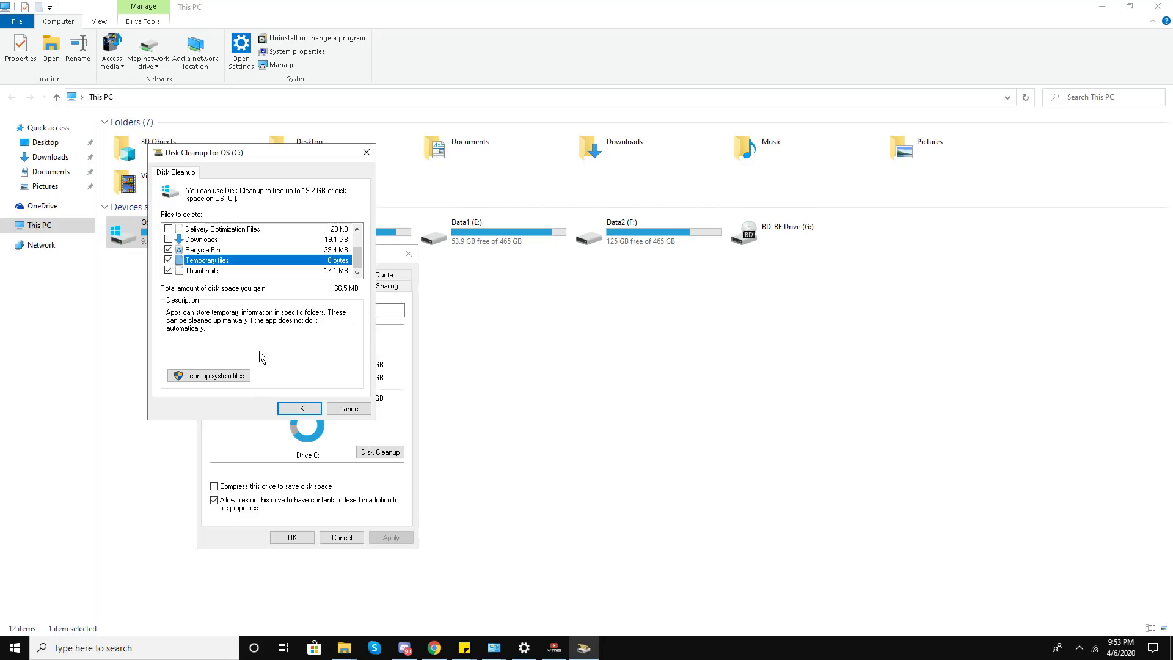
{"action": "left_click", "coordinate": [299, 408]}
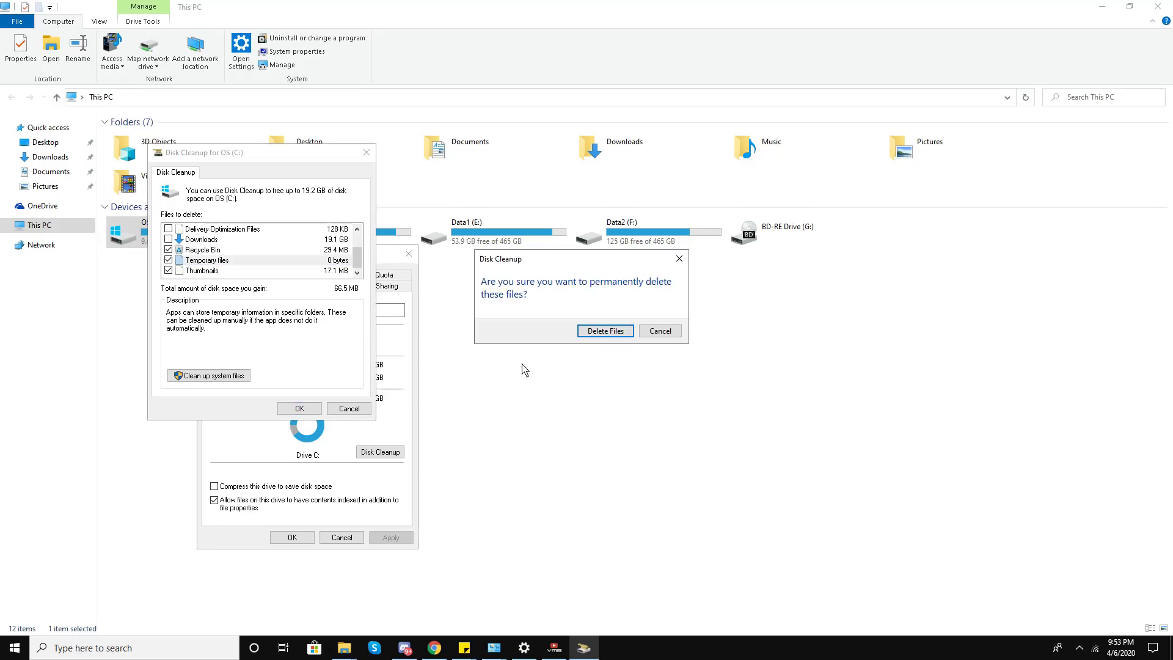
{"action": "left_click", "coordinate": [585, 336]}
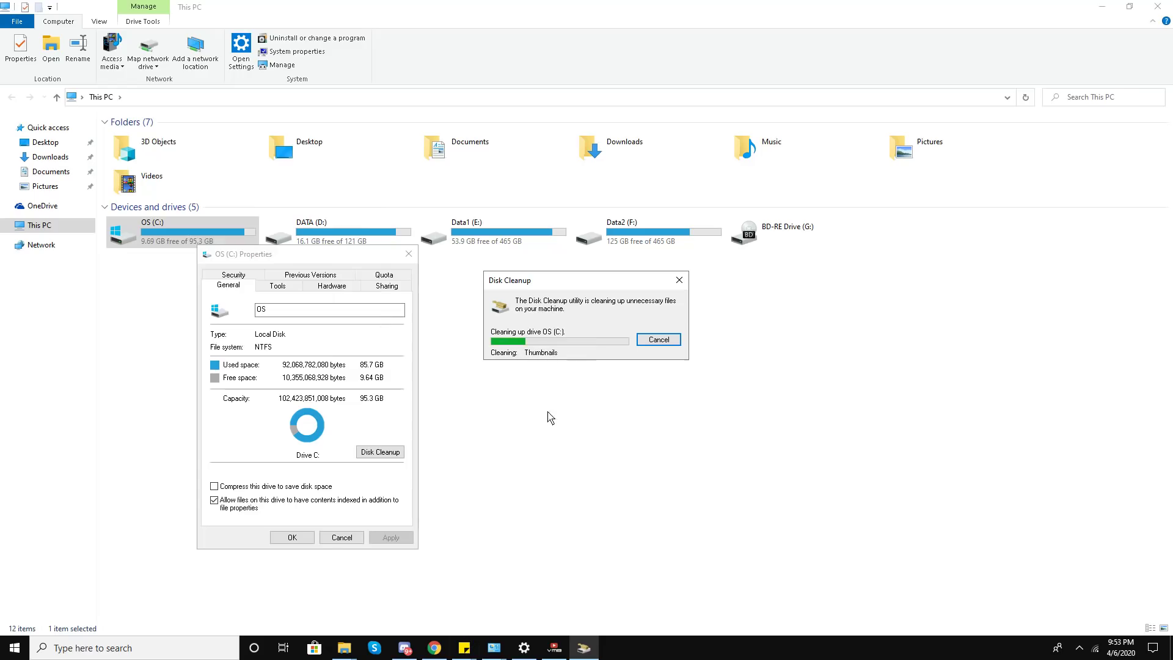
Consult the checklist note, search for "pc", and open the advanced system settings through the properties of This PC.
{"action": "mouse_move", "coordinate": [465, 651]}
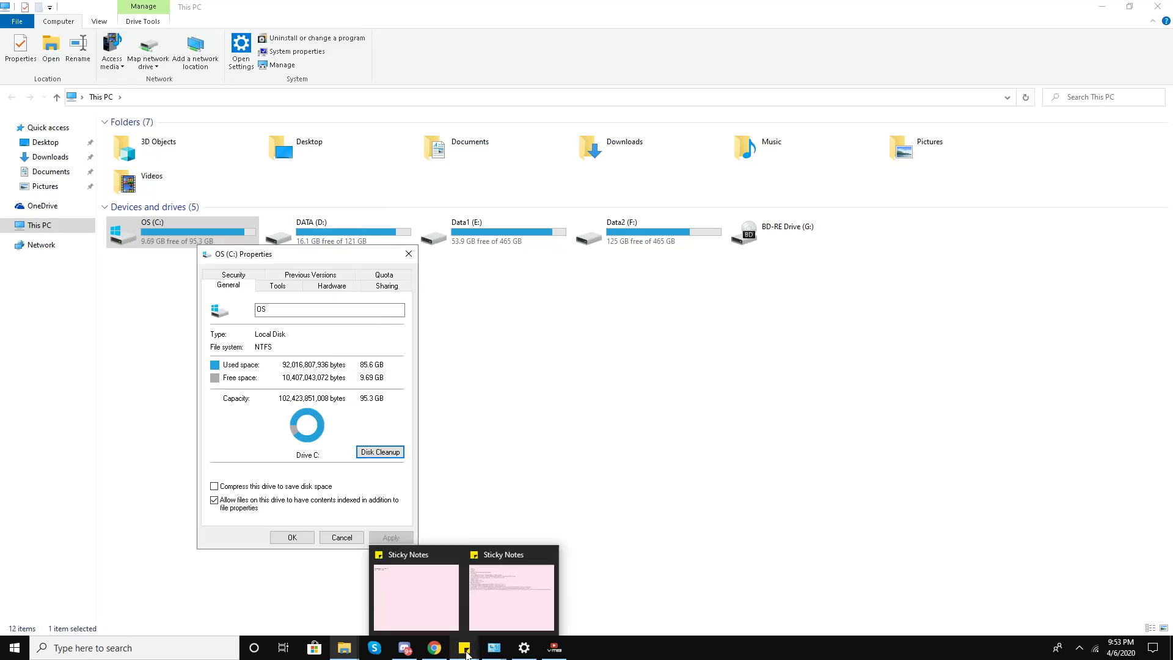
{"action": "left_click", "coordinate": [492, 602]}
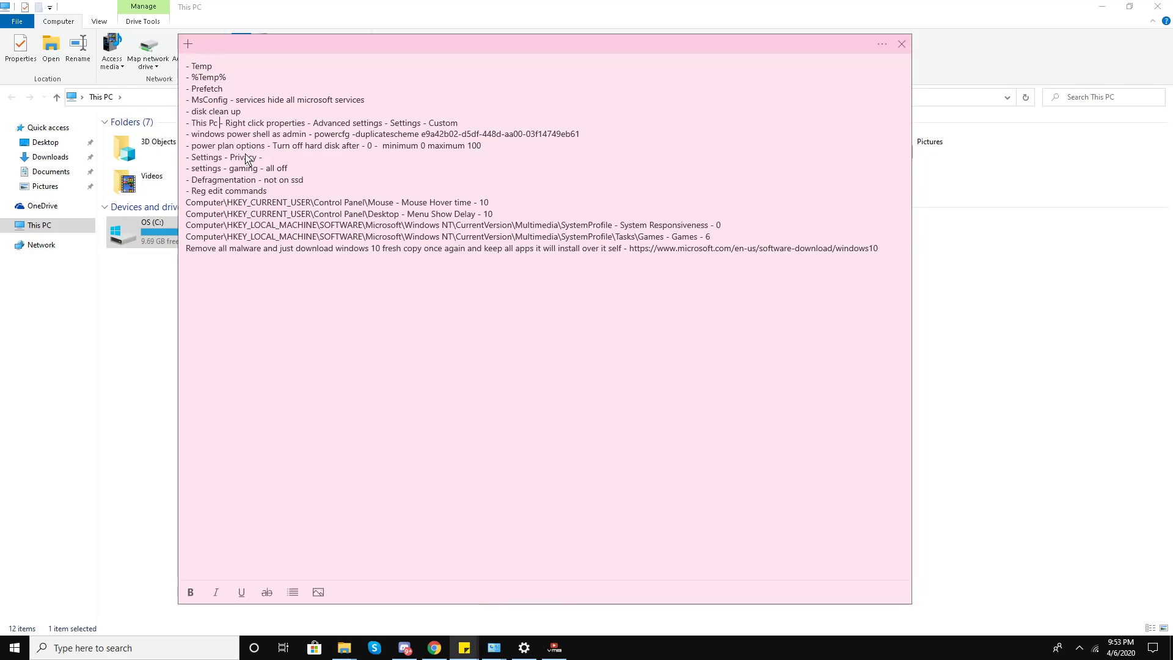
{"action": "left_click", "coordinate": [199, 655]}
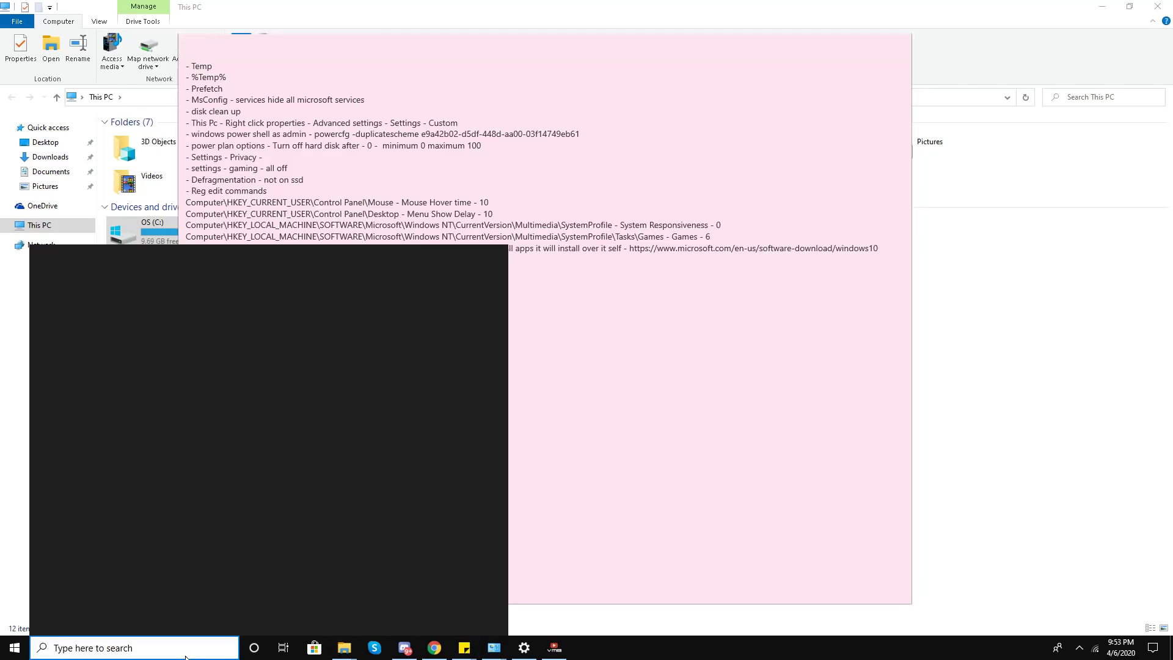
{"action": "type", "text": "pc"}
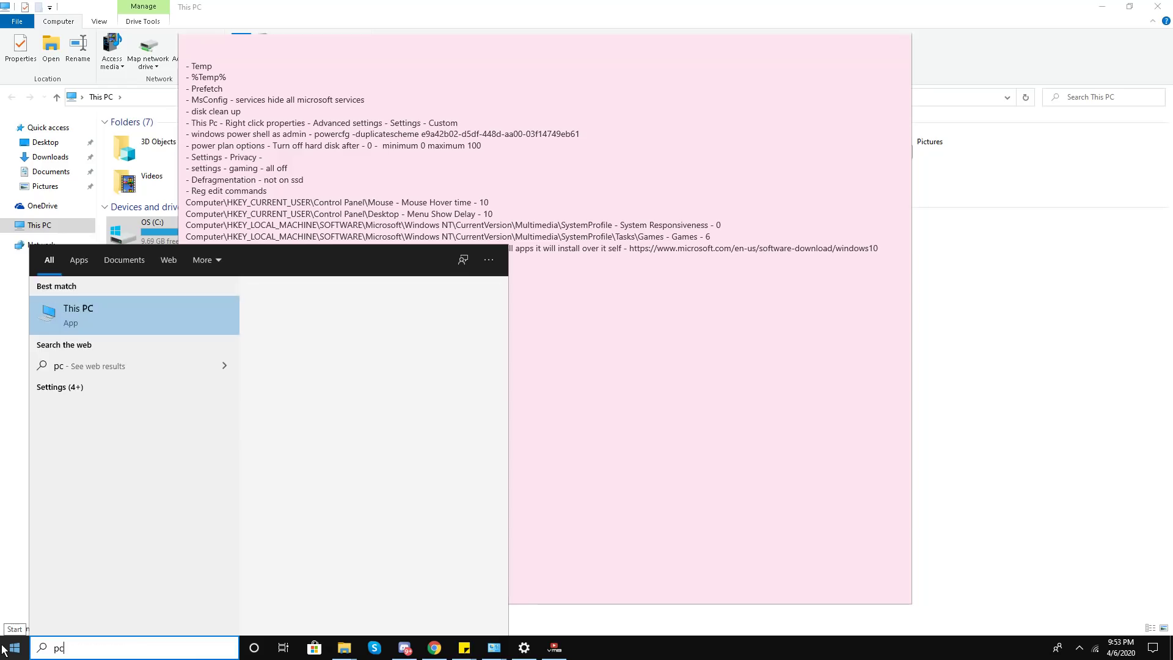
{"action": "right_click", "coordinate": [122, 311]}
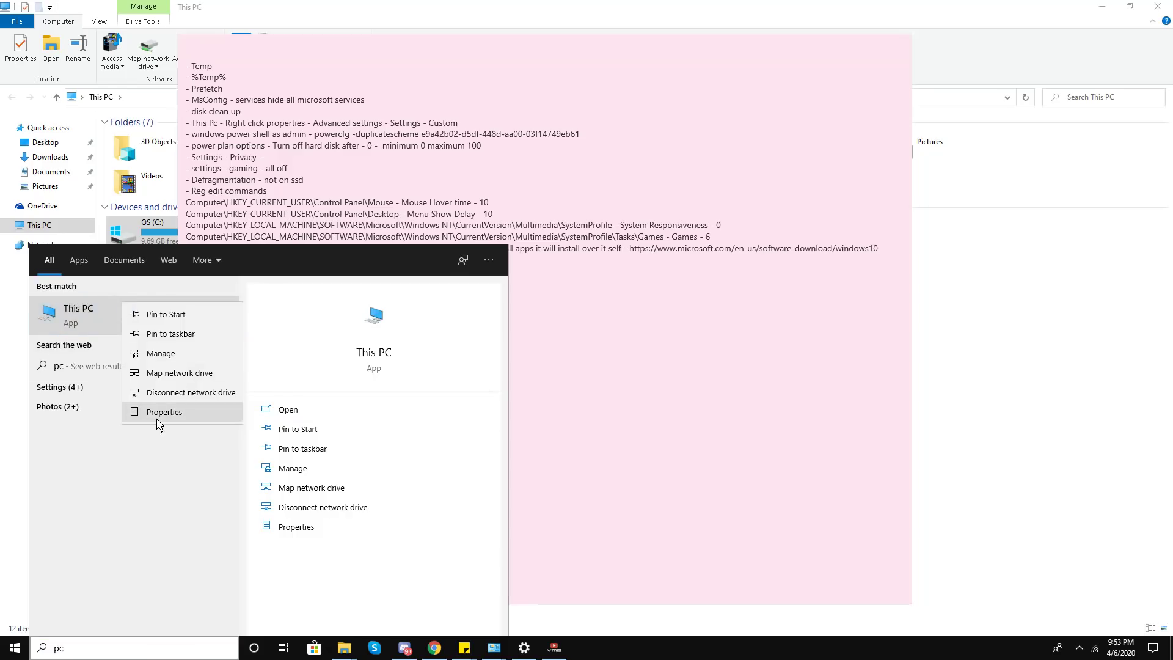
{"action": "left_click", "coordinate": [160, 413]}
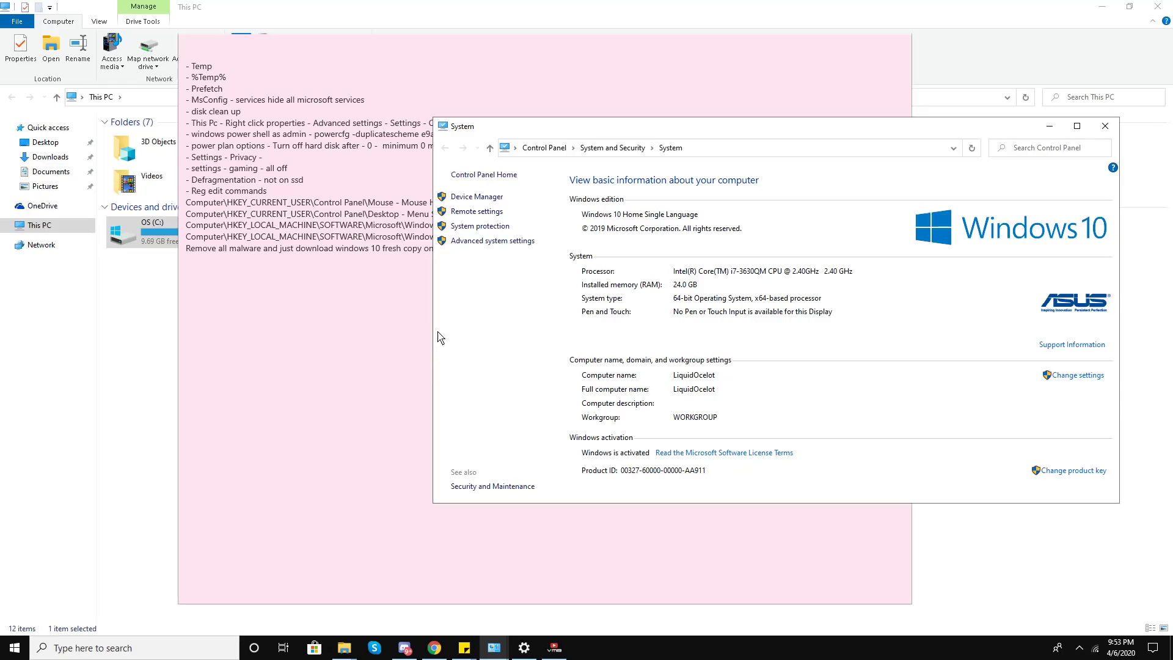
{"action": "left_click", "coordinate": [506, 242]}
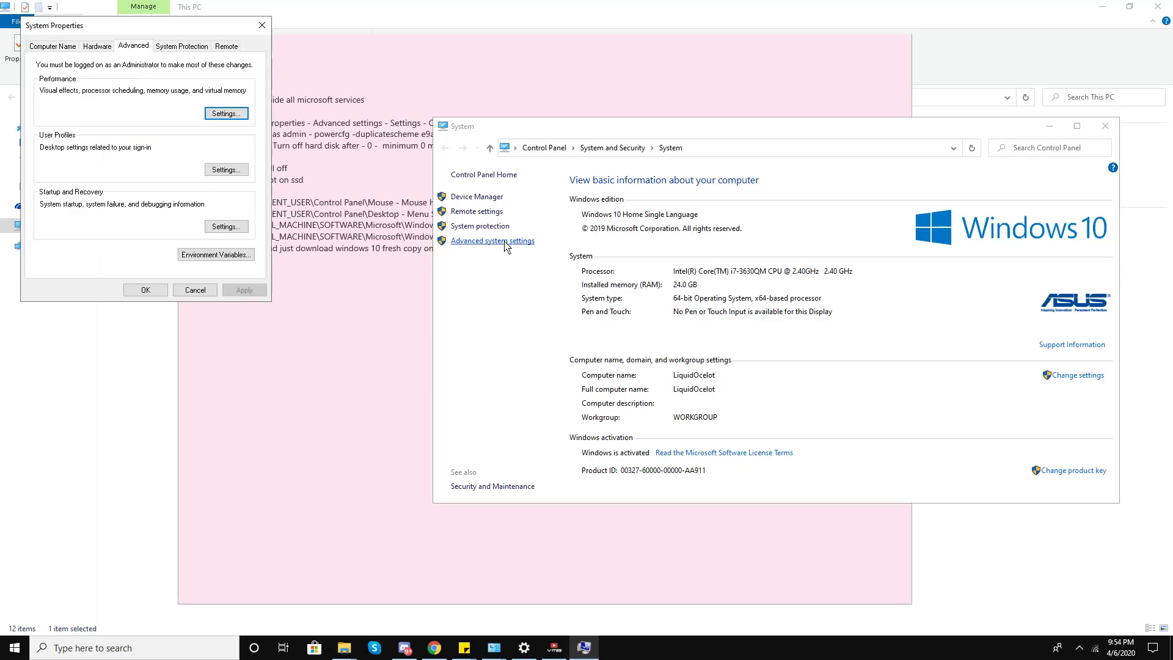
Review the Custom visual effects in Performance Options, accept them, and close System Properties and the System window.
{"action": "left_click", "coordinate": [214, 119]}
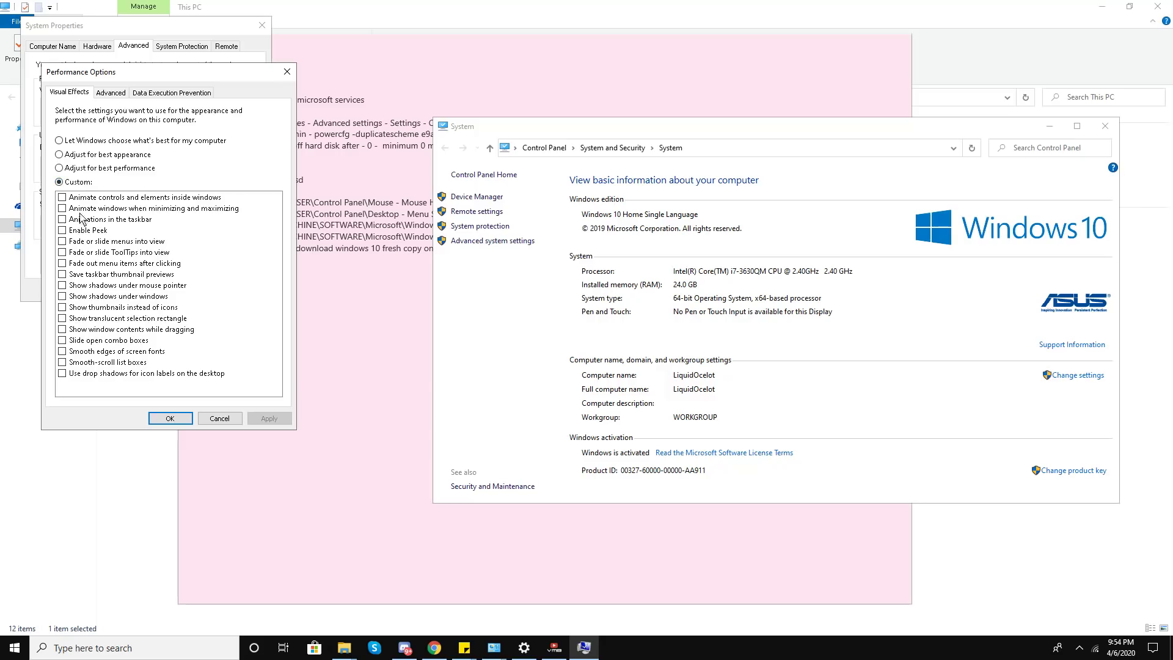
{"action": "left_click", "coordinate": [171, 418]}
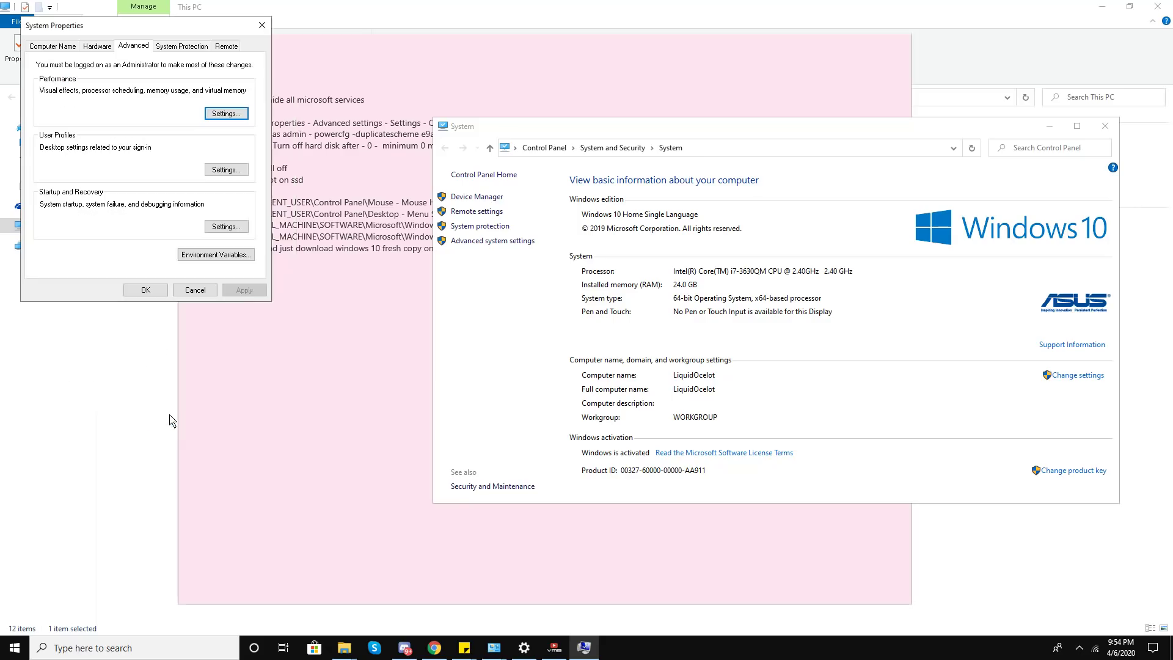
{"action": "left_click", "coordinate": [146, 291]}
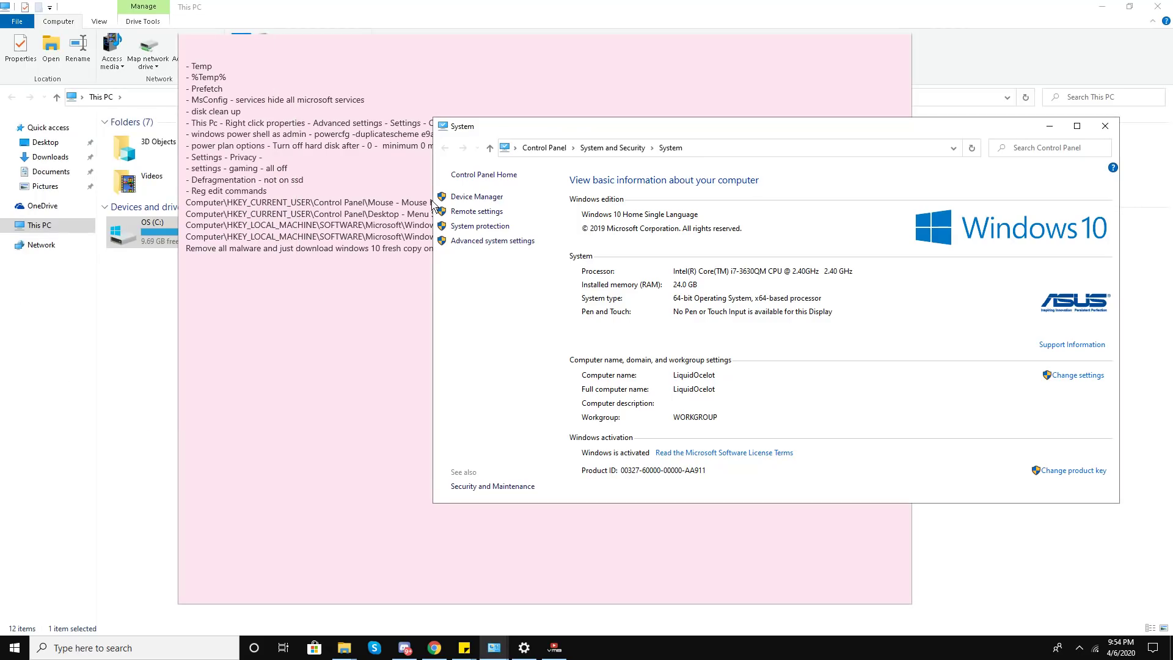
{"action": "left_click_drag", "start_coordinate": [532, 130], "coordinate": [375, 196]}
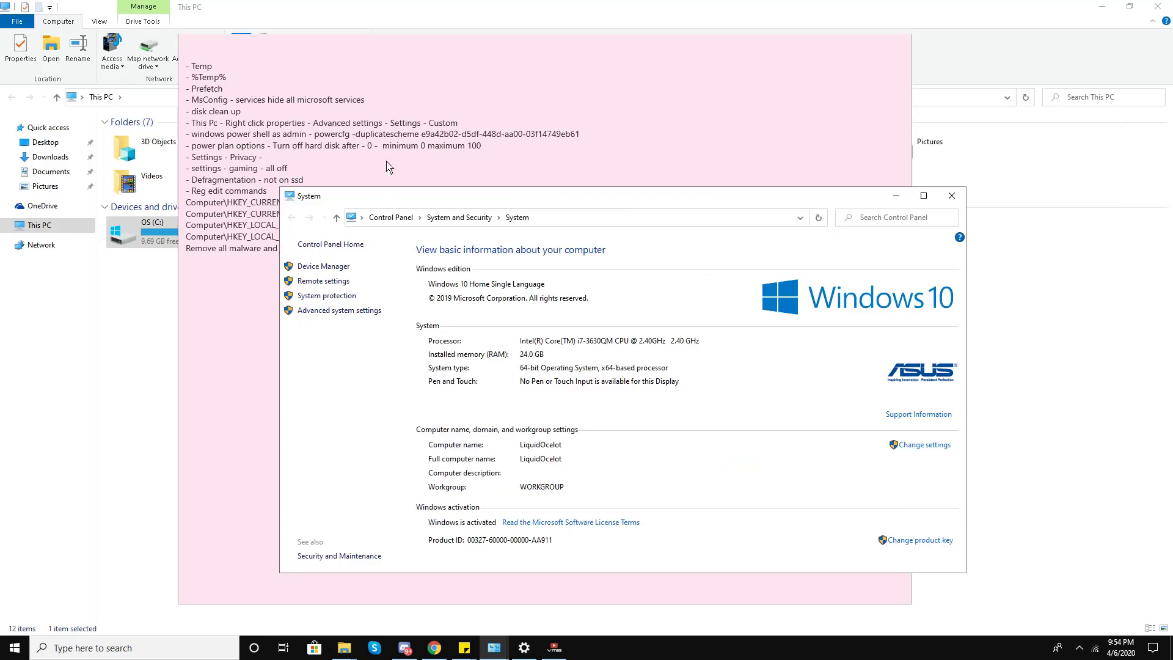
{"action": "left_click", "coordinate": [951, 195]}
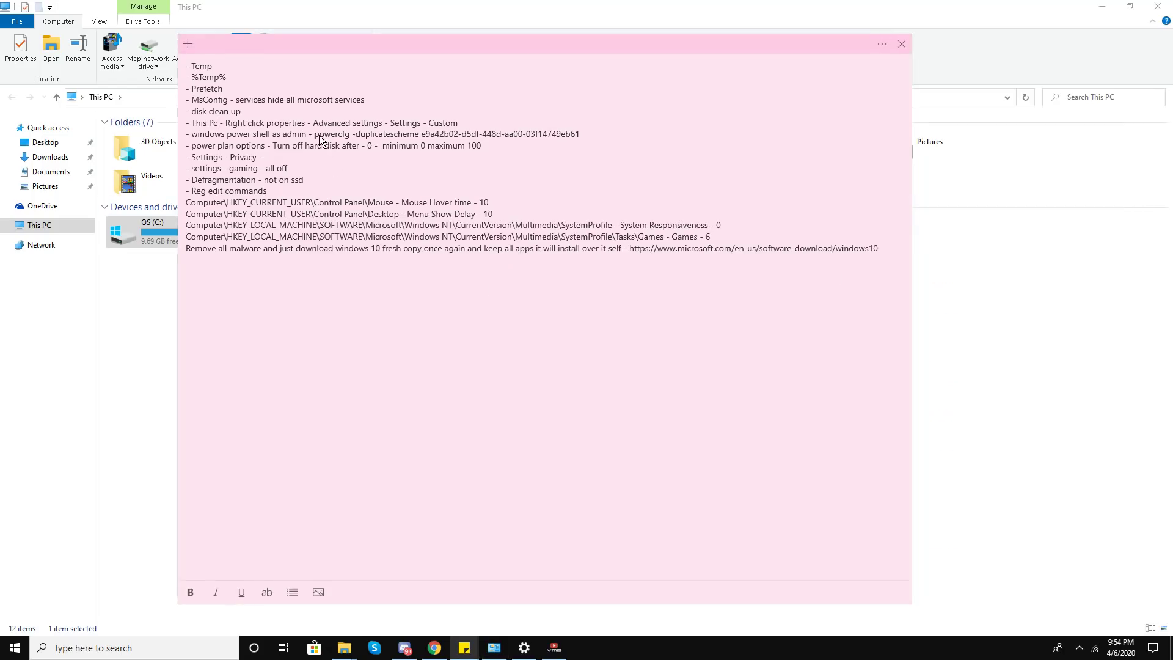
Copy the command "powercfg -duplicatescheme e9a42b02-d5df-448d-aa00-03f14749eb61" from the checklist note.
{"action": "left_click_drag", "start_coordinate": [316, 135], "coordinate": [584, 140]}
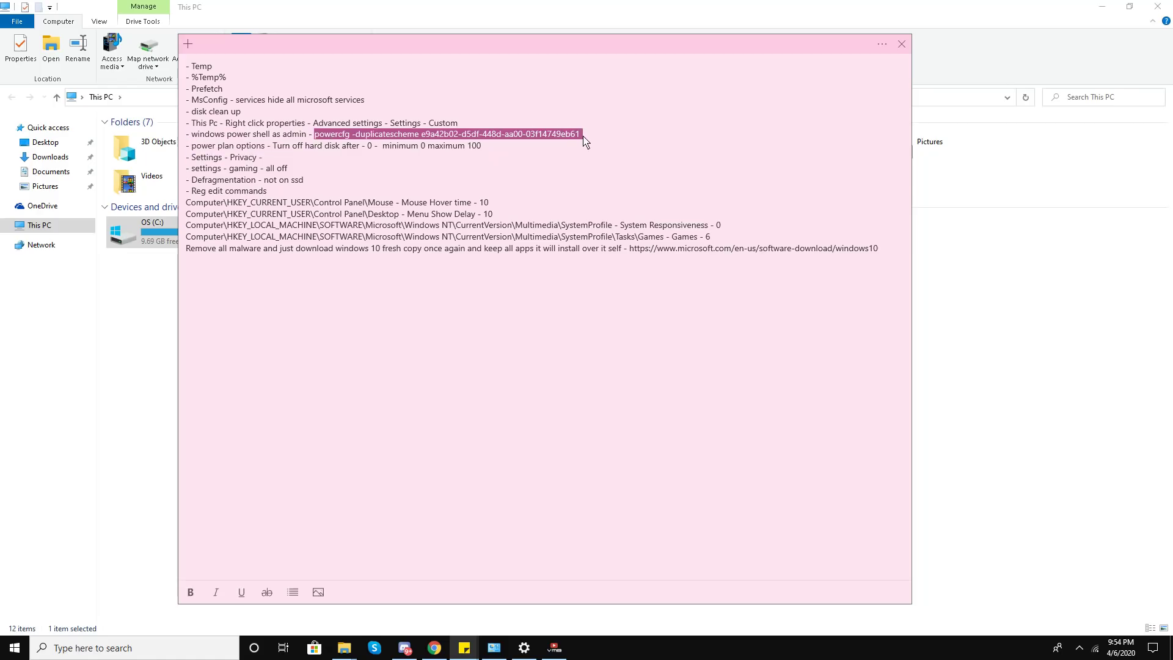
{"action": "right_click", "coordinate": [581, 144]}
{"action": "left_click", "coordinate": [602, 151]}
Search for "power" and run Windows PowerShell as administrator.
{"action": "left_click", "coordinate": [140, 652]}
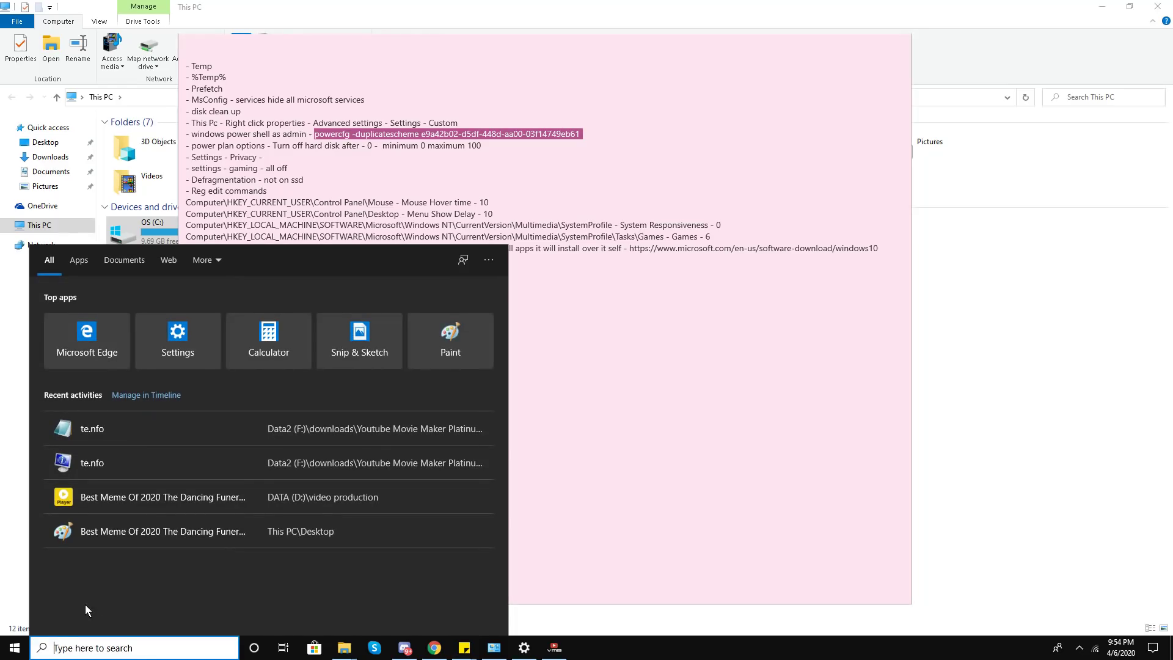
{"action": "type", "text": "power"}
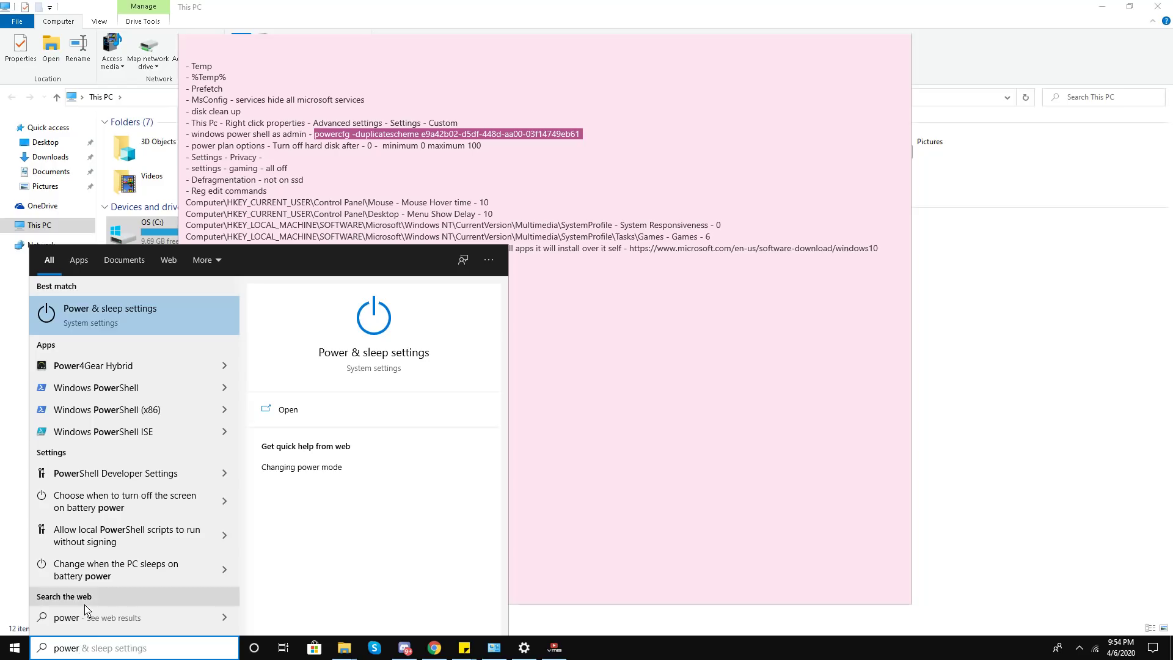
{"action": "right_click", "coordinate": [87, 377]}
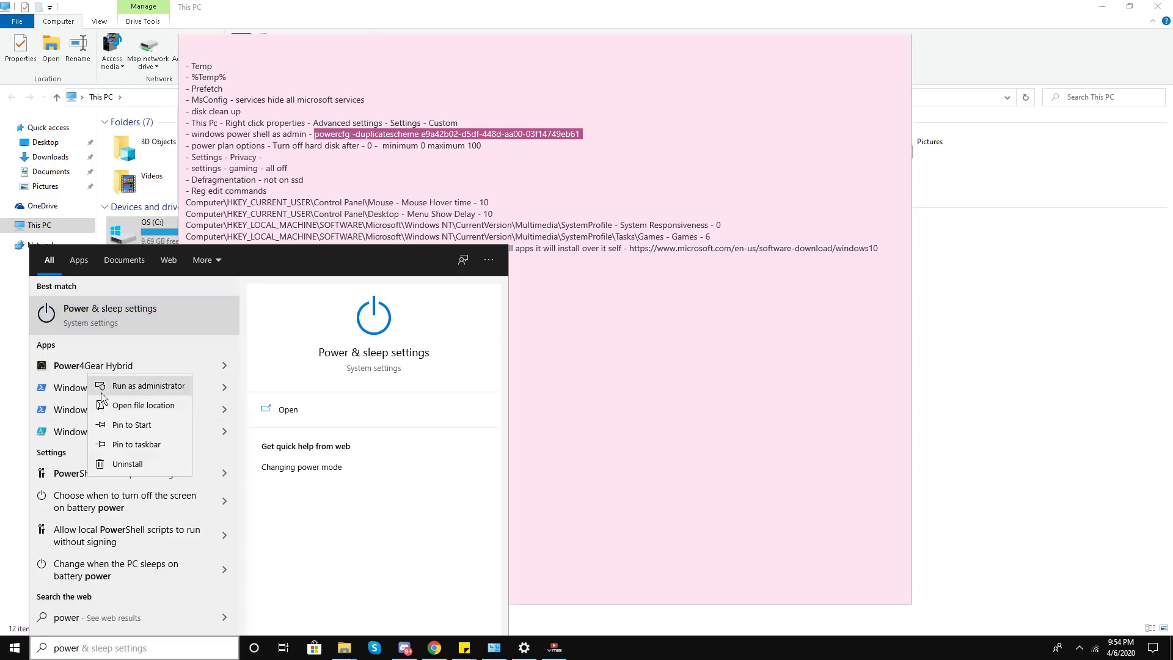
{"action": "right_click", "coordinate": [80, 393]}
{"action": "left_click", "coordinate": [132, 402]}
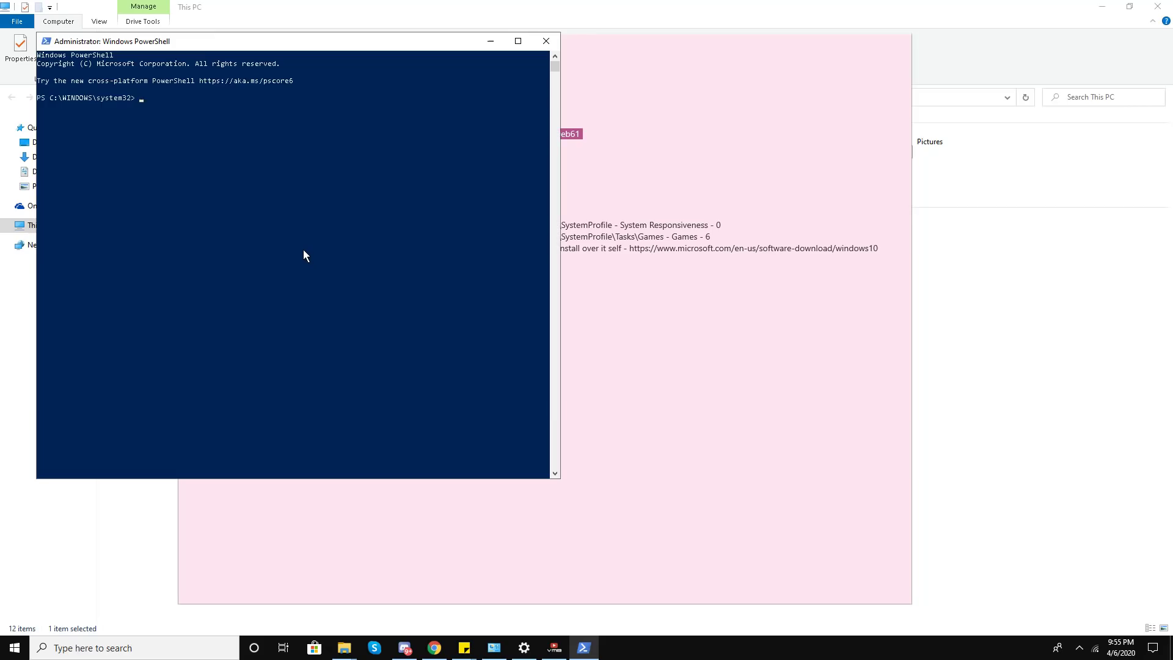
Paste and run the copied powercfg -duplicatescheme command to add the Ultimate Performance power scheme, and close PowerShell.
{"action": "right_click", "coordinate": [304, 251]}
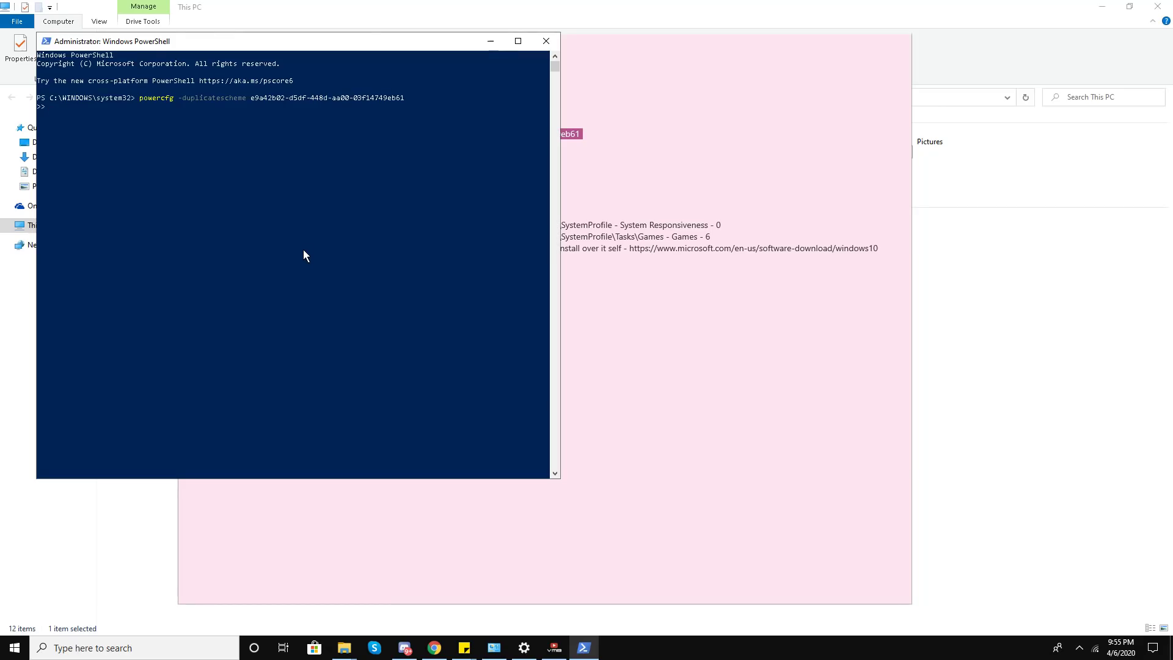
{"action": "key", "text": "Return"}
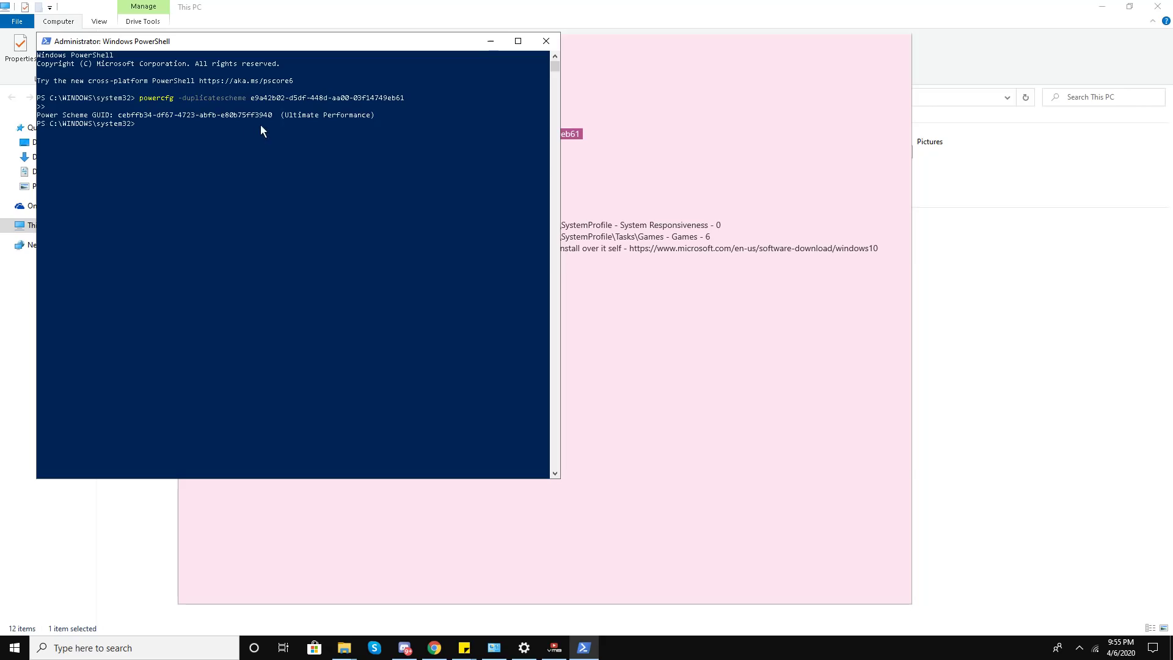
{"action": "left_click", "coordinate": [537, 41]}
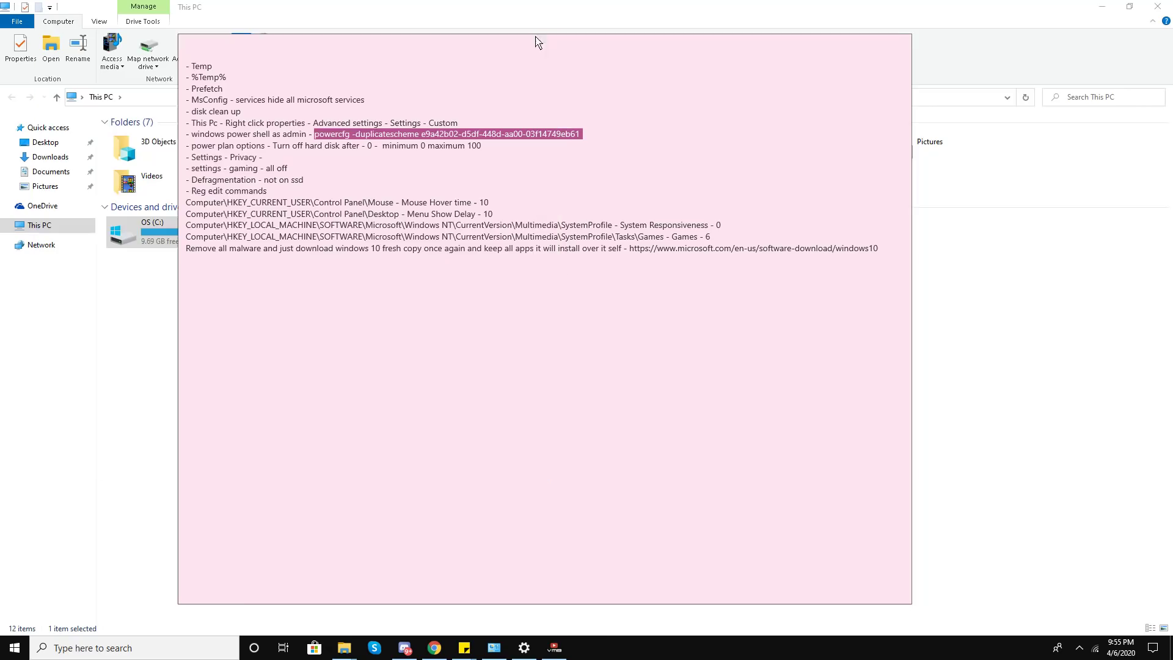
Search for "power plan", open Edit power plan, and bring up its advanced power settings.
{"action": "left_click", "coordinate": [68, 652]}
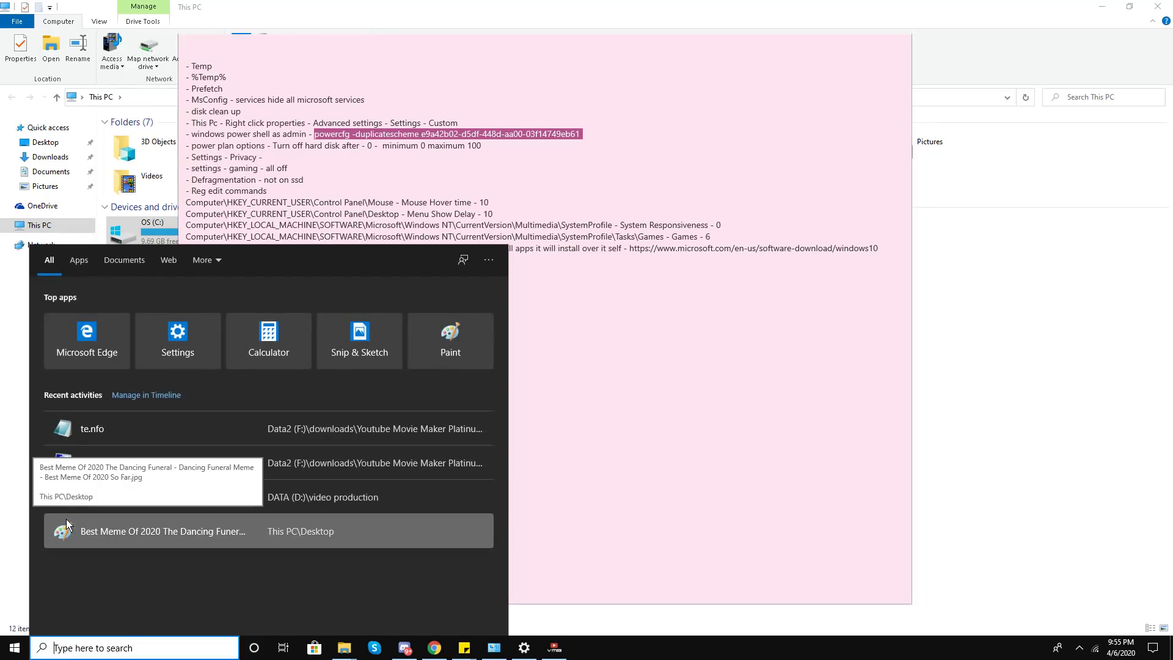
{"action": "type", "text": "powerpl"}
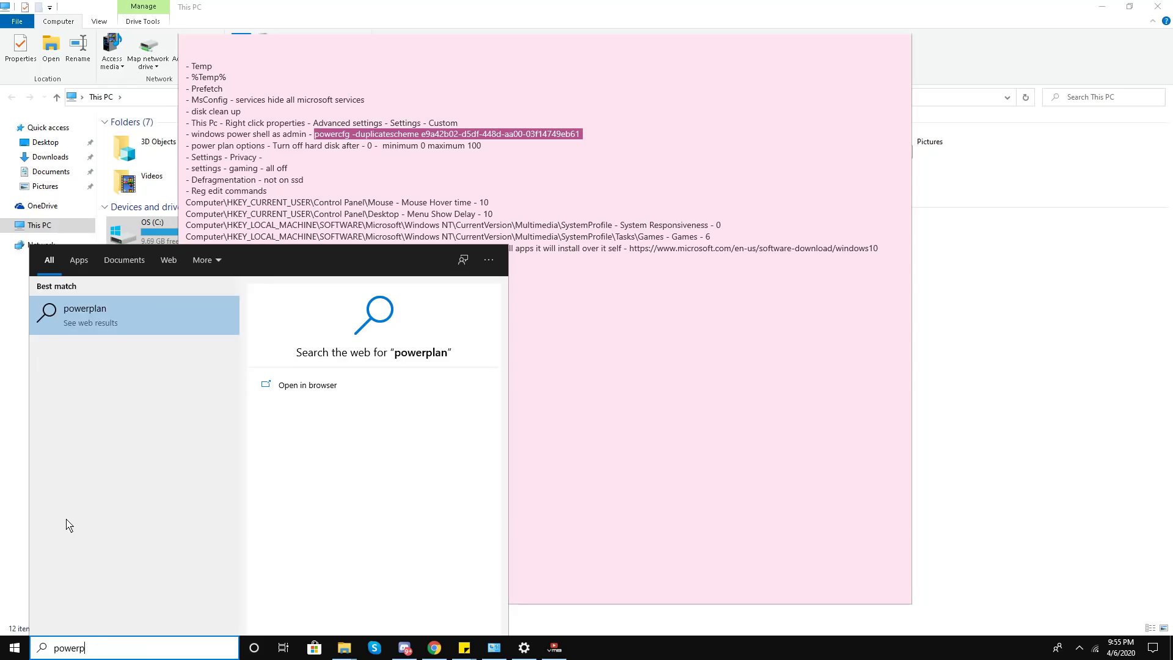
{"action": "key", "text": "BackSpace"}
{"action": "type", "text": "plan"}
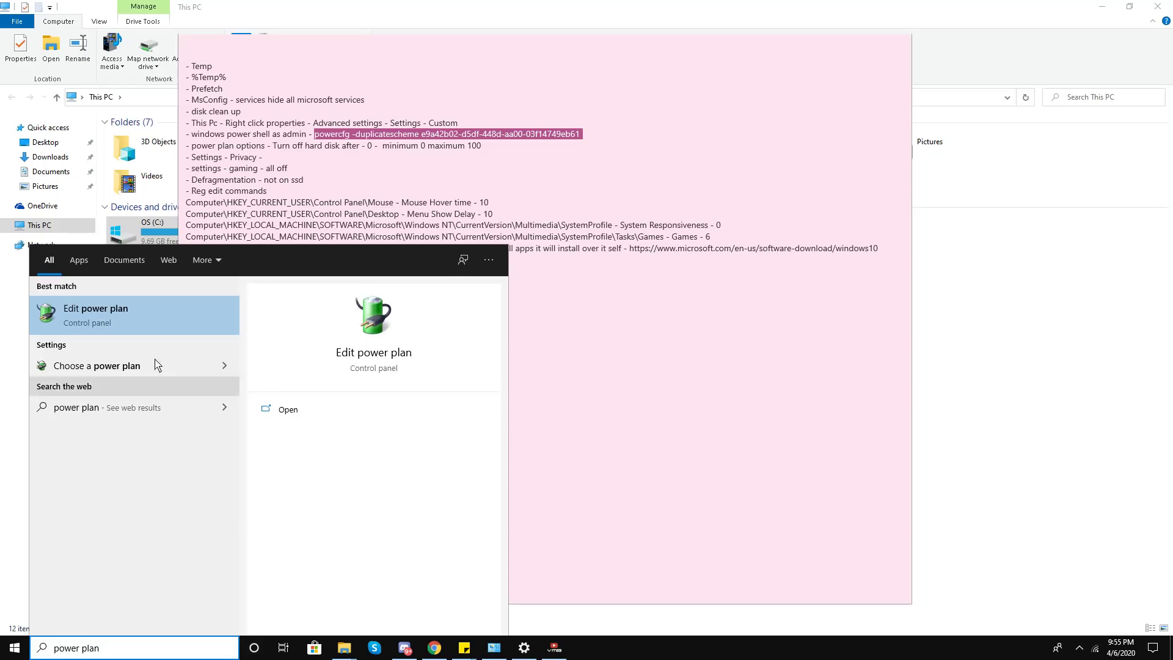
{"action": "left_click", "coordinate": [145, 310]}
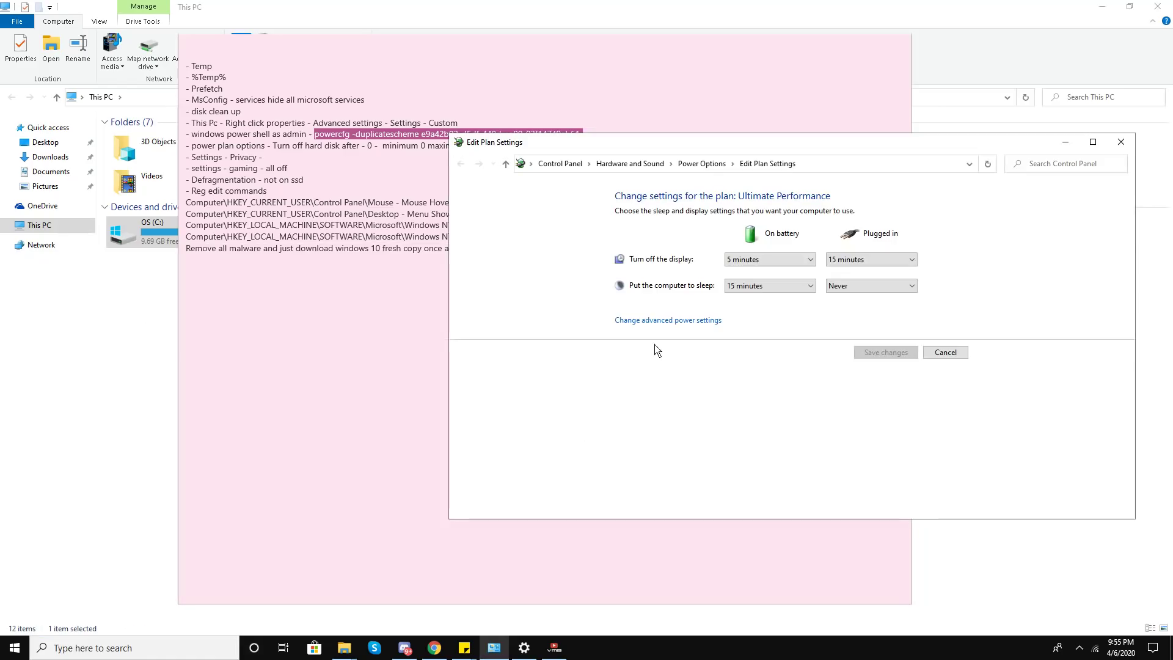
{"action": "left_click", "coordinate": [657, 321]}
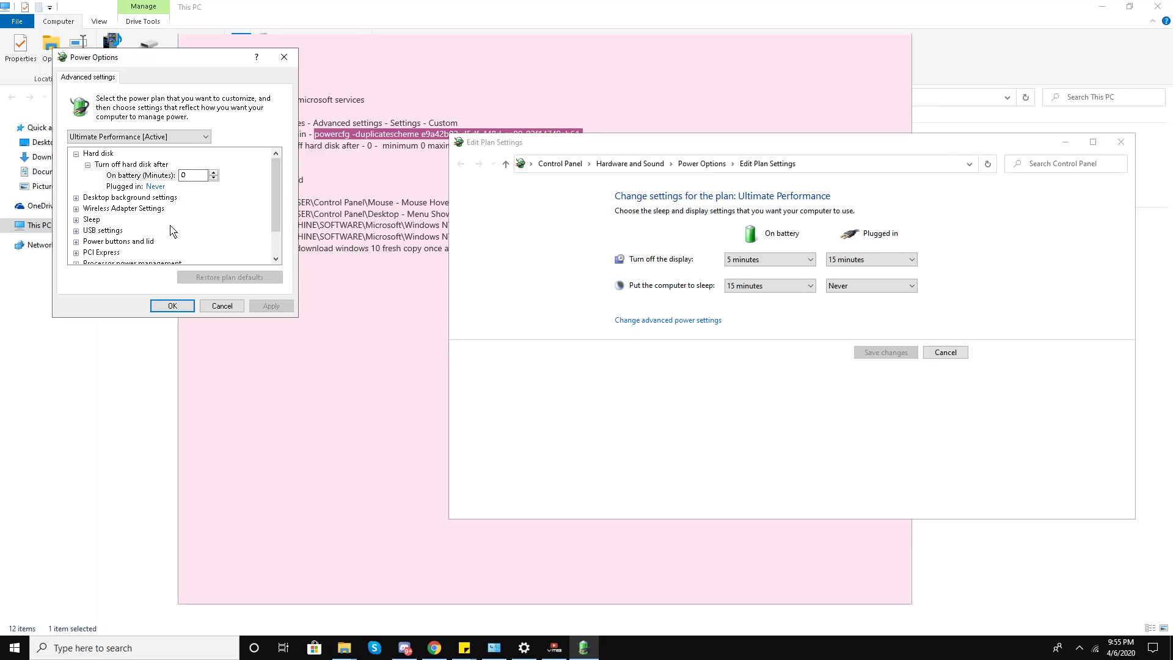
Check the minimum and maximum processor state under Processor power management for the Ultimate Performance plan, and accept the settings.
{"action": "scroll", "coordinate": [143, 211], "scroll_direction": "down", "scroll_amount": 1}
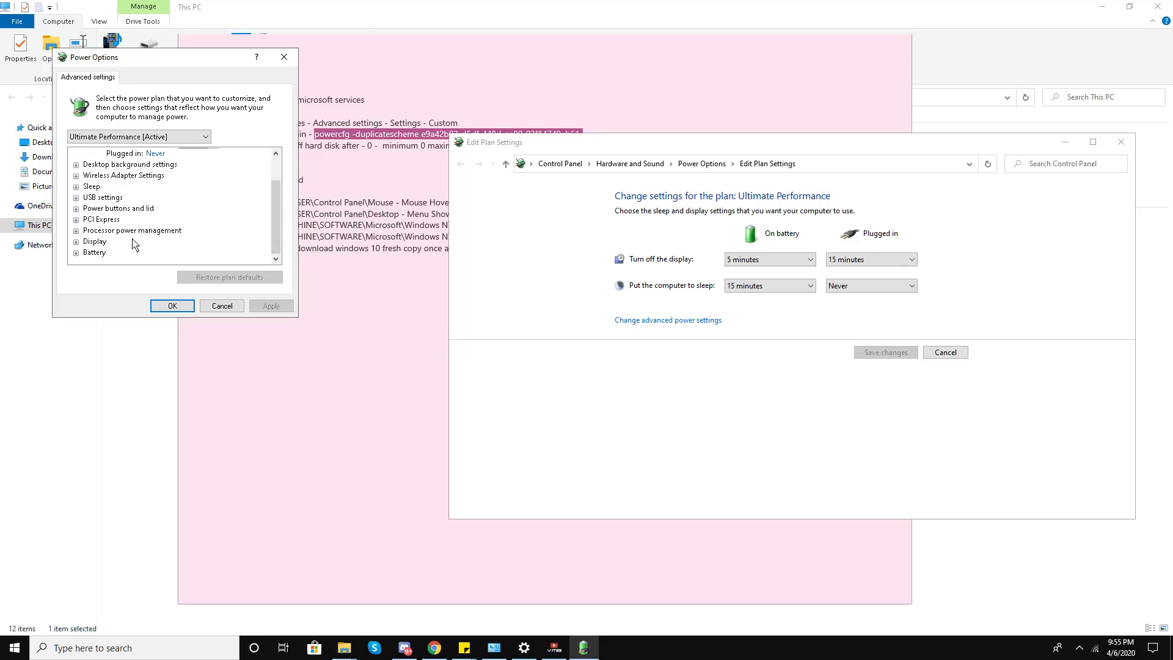
{"action": "double_click", "coordinate": [107, 231]}
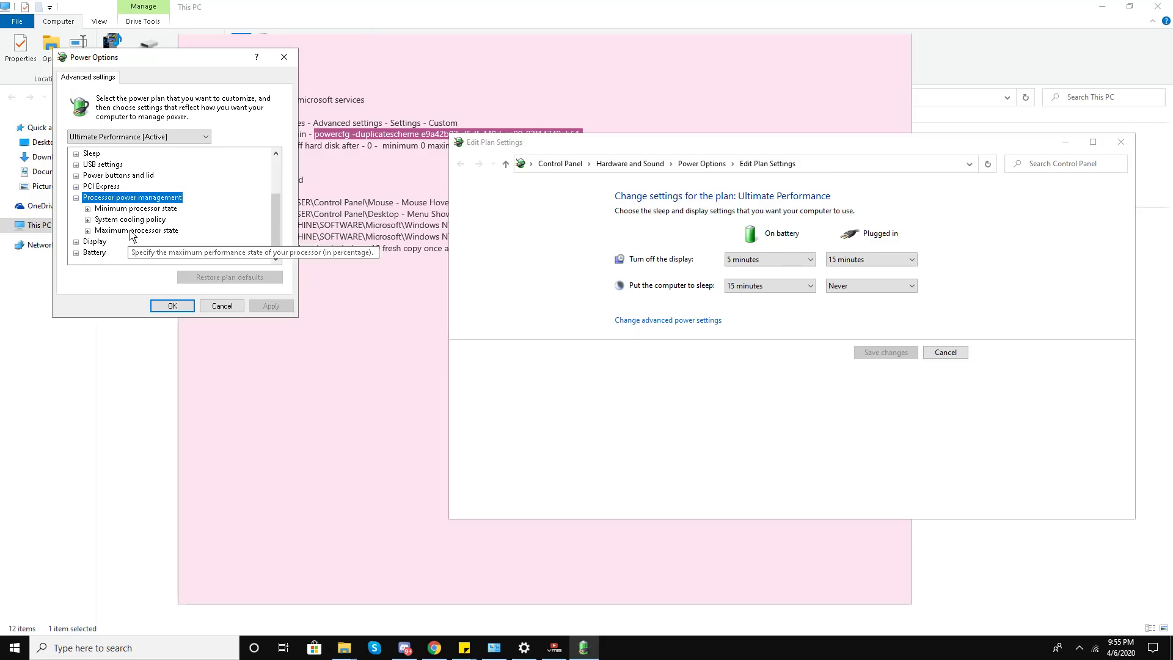
{"action": "double_click", "coordinate": [156, 209]}
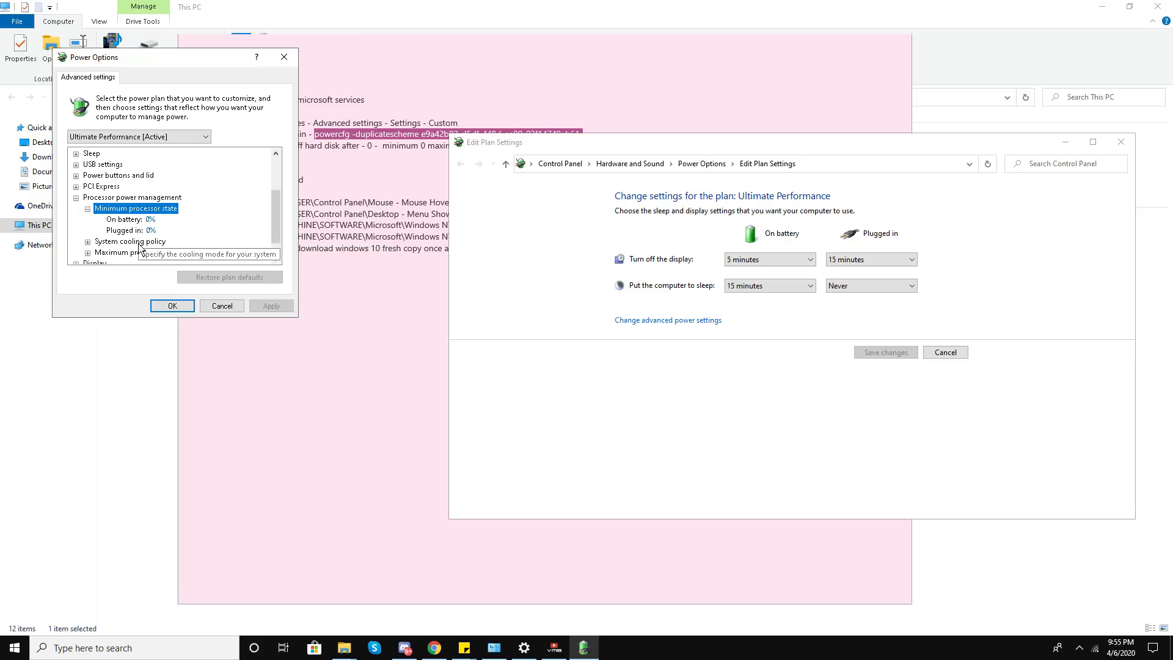
{"action": "scroll", "coordinate": [143, 238], "scroll_direction": "down", "scroll_amount": 1}
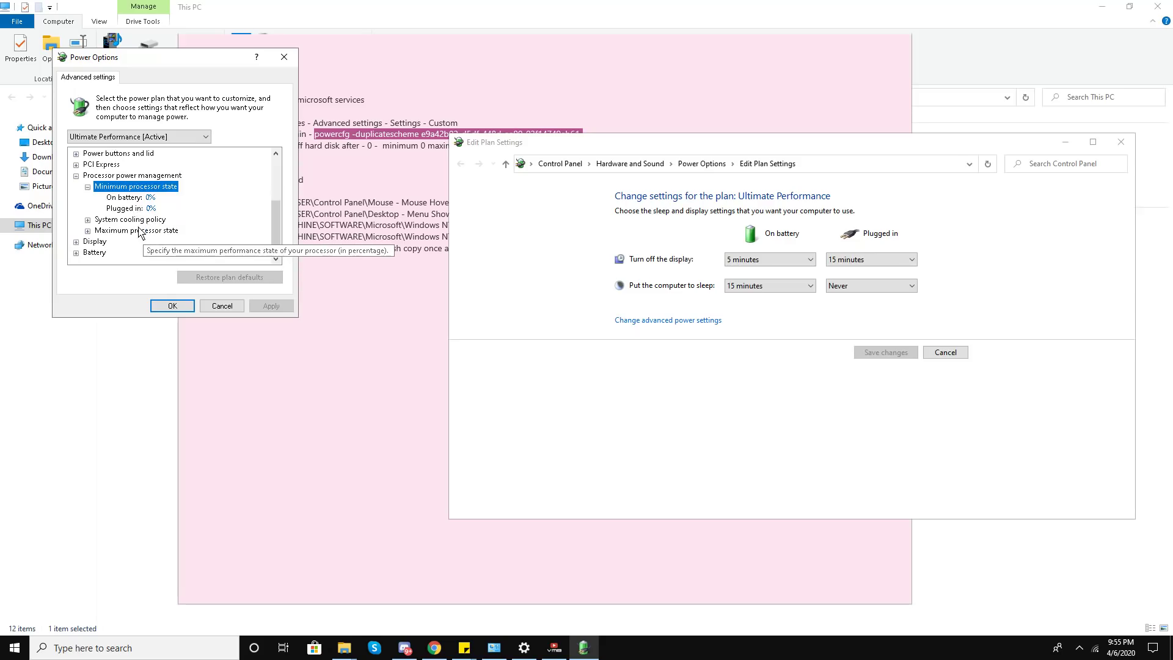
{"action": "left_click", "coordinate": [133, 232]}
{"action": "double_click", "coordinate": [132, 233]}
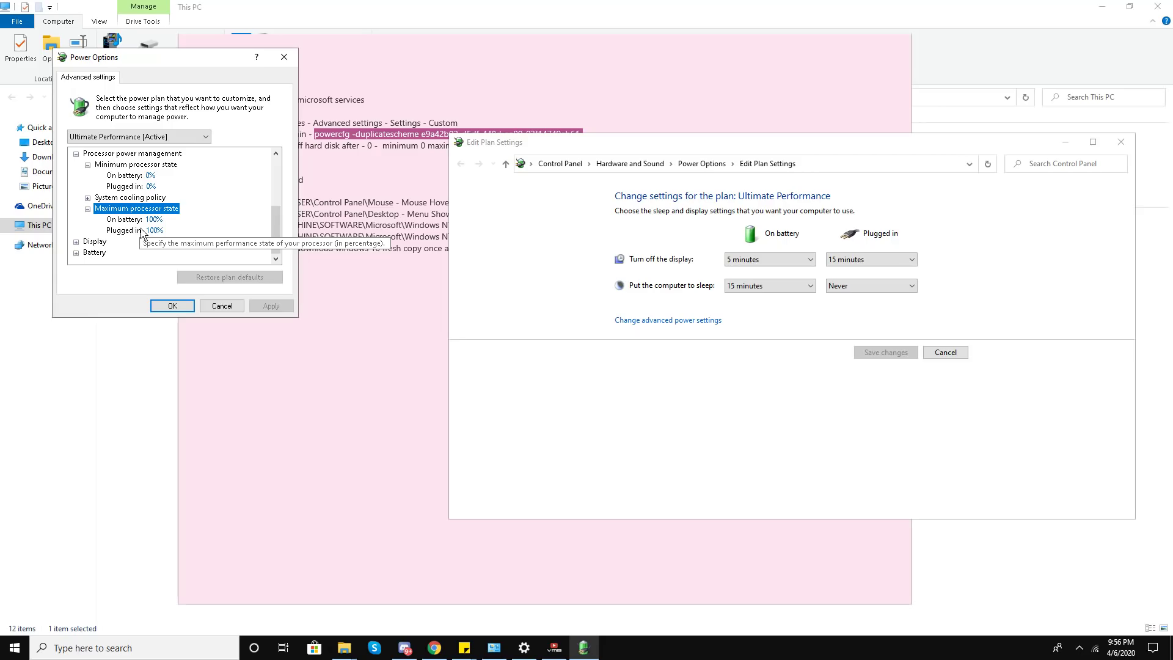
{"action": "left_click", "coordinate": [172, 306]}
Search for "power plan", open Edit power plan, and go up to the Power Options overview to check the selected plan.
{"action": "left_click", "coordinate": [158, 654]}
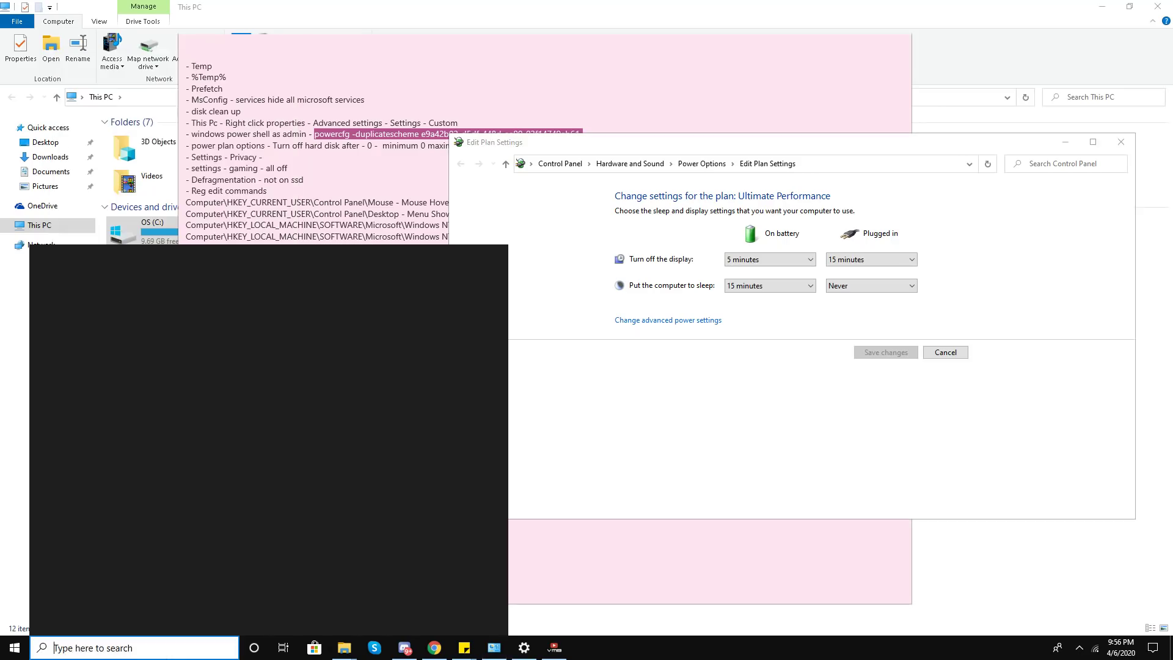
{"action": "type", "text": "p"}
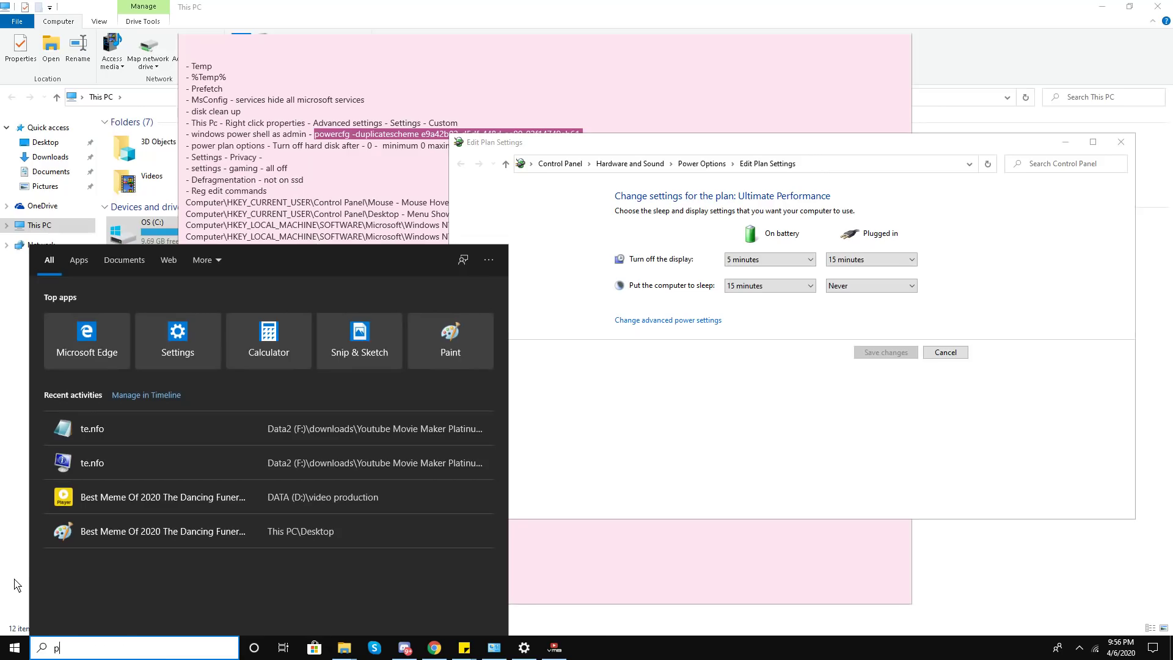
{"action": "type", "text": "ower plan"}
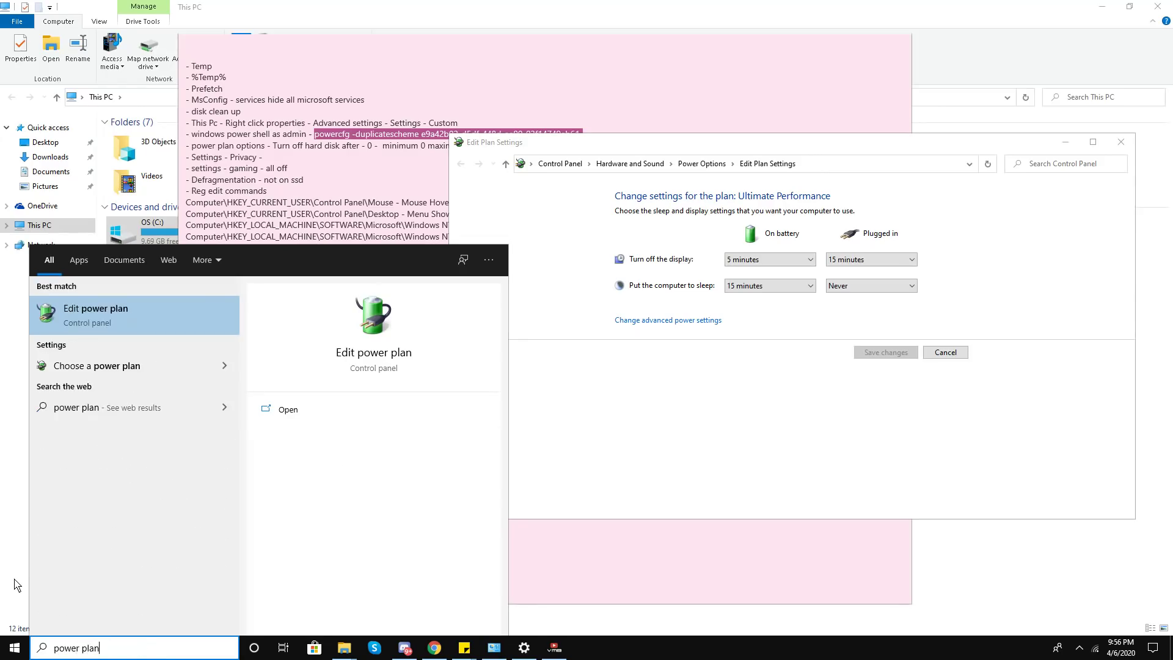
{"action": "key", "text": "Return"}
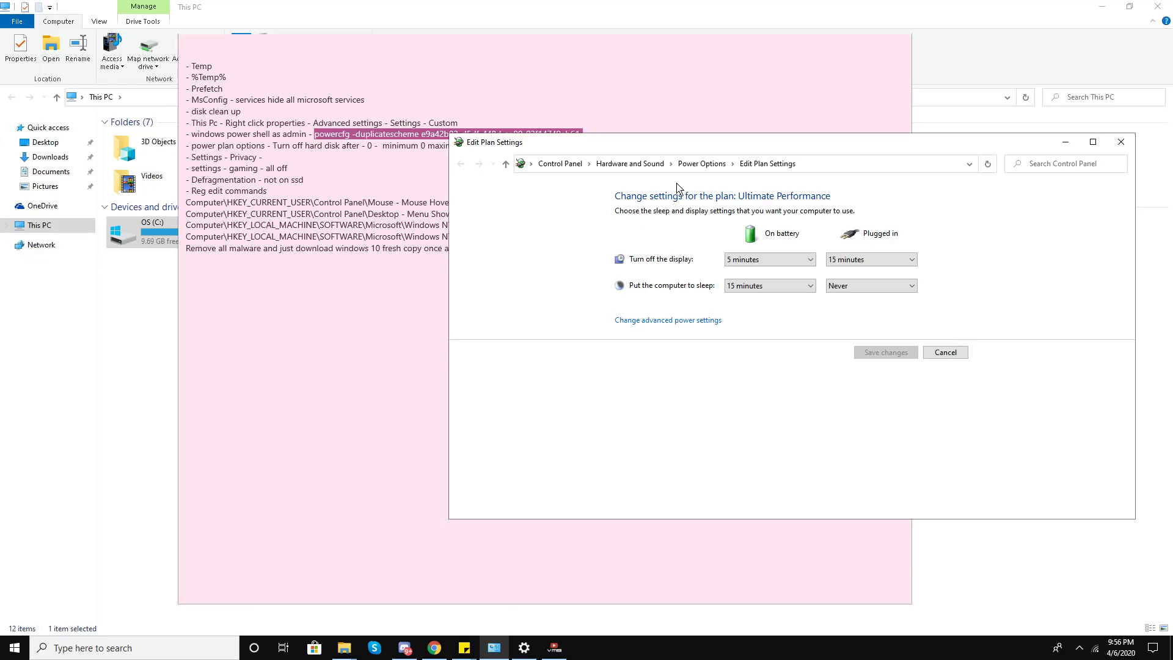
{"action": "left_click", "coordinate": [688, 164]}
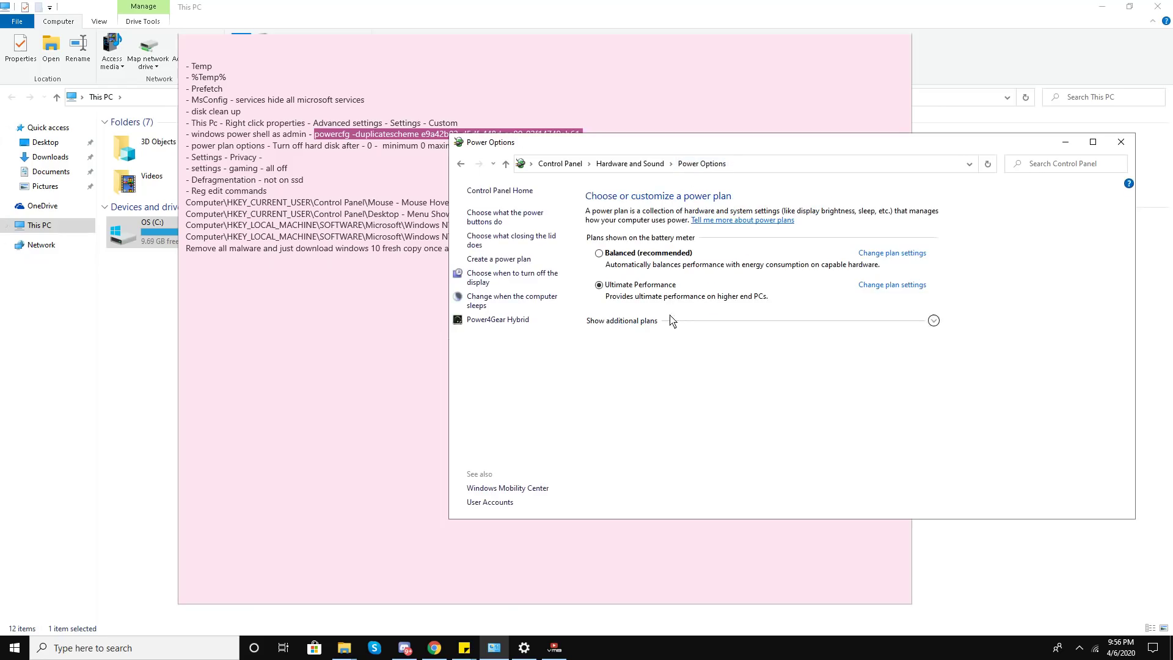
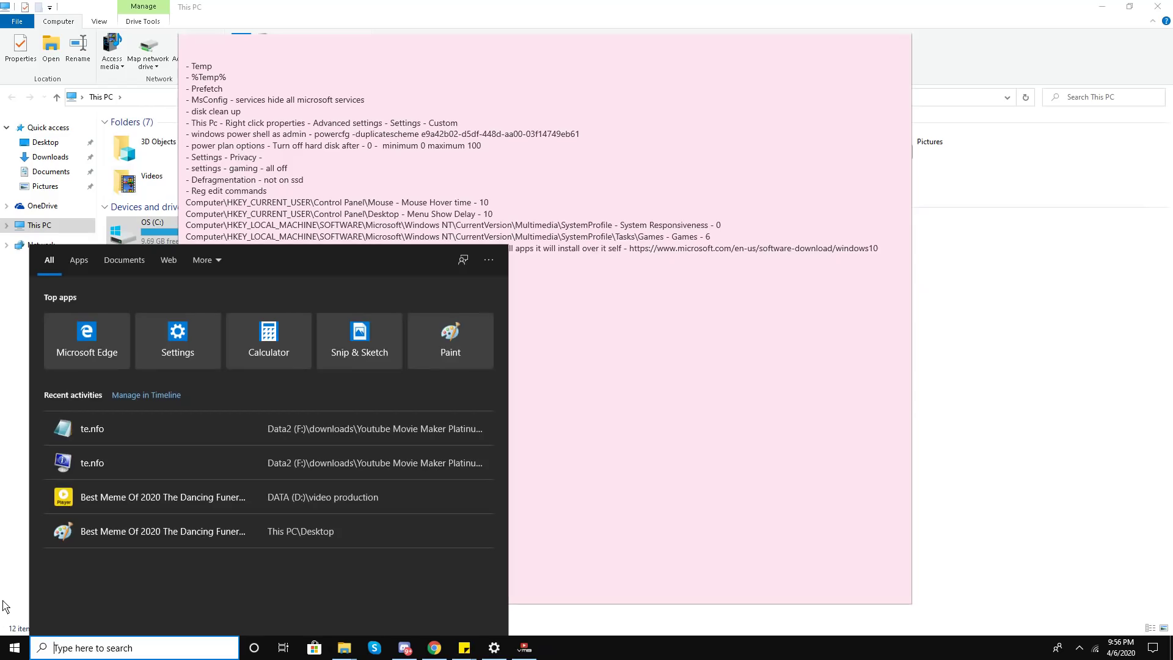
Search for and open Windows Settings, return to its home page, and open the Privacy category.
{"action": "type", "text": "setti"}
{"action": "key", "text": "Return"}
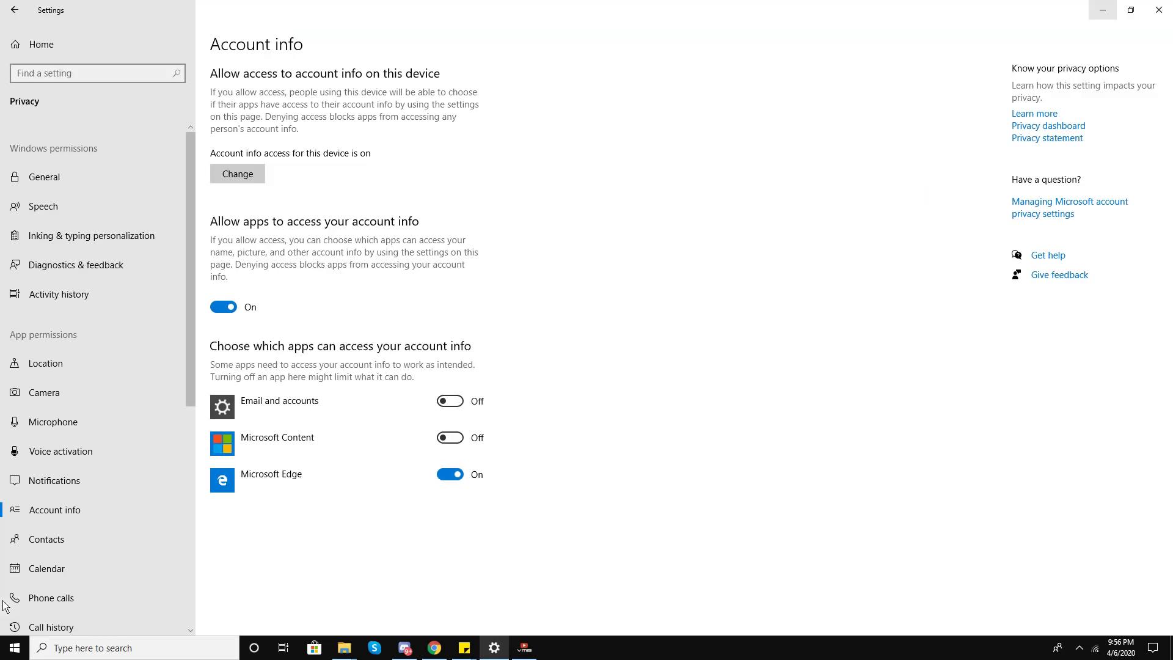
{"action": "scroll", "coordinate": [55, 421], "scroll_direction": "down", "scroll_amount": 1}
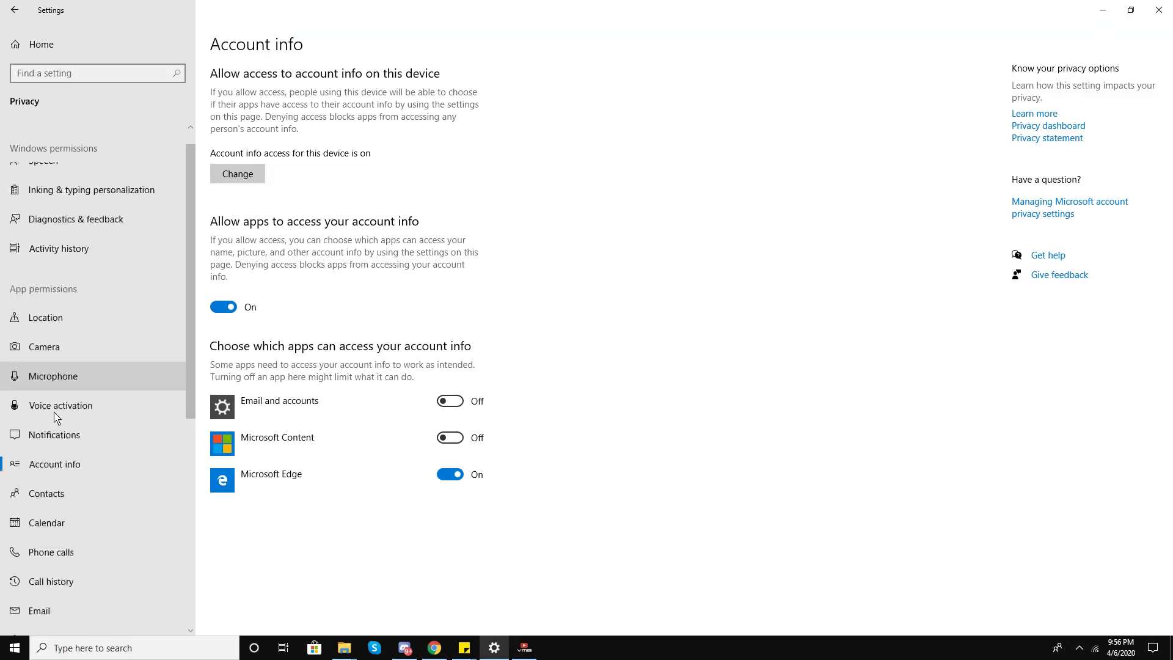
{"action": "scroll", "coordinate": [57, 409], "scroll_direction": "up", "scroll_amount": 1}
{"action": "scroll", "coordinate": [122, 331], "scroll_direction": "down", "scroll_amount": 5}
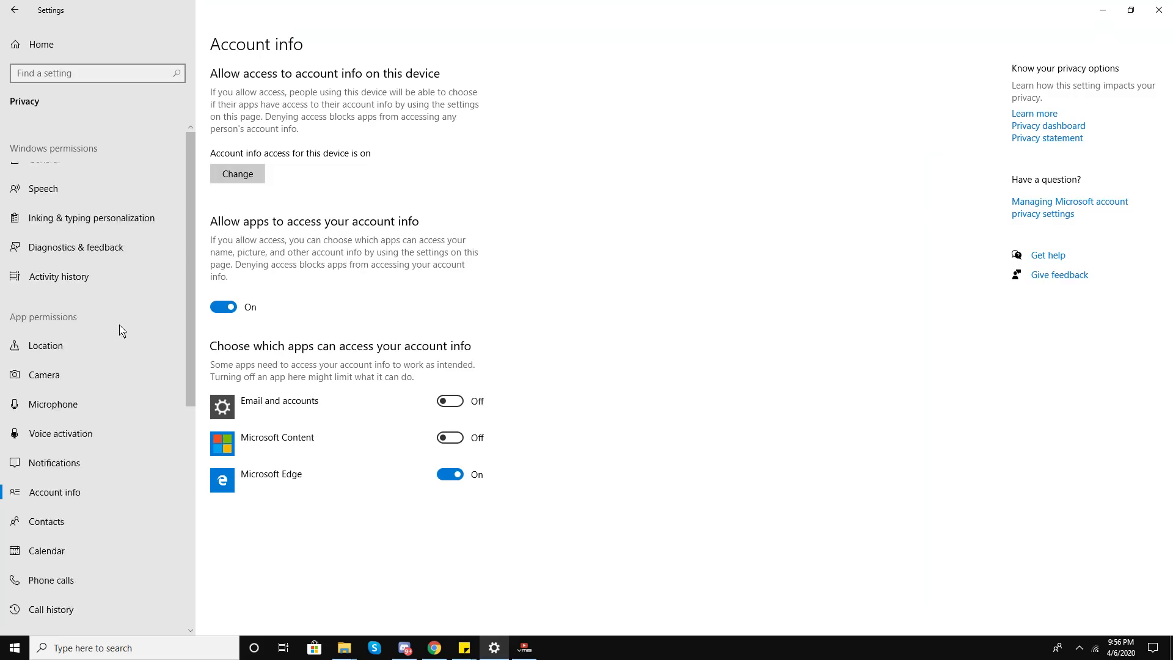
{"action": "scroll", "coordinate": [122, 331], "scroll_direction": "up", "scroll_amount": 5}
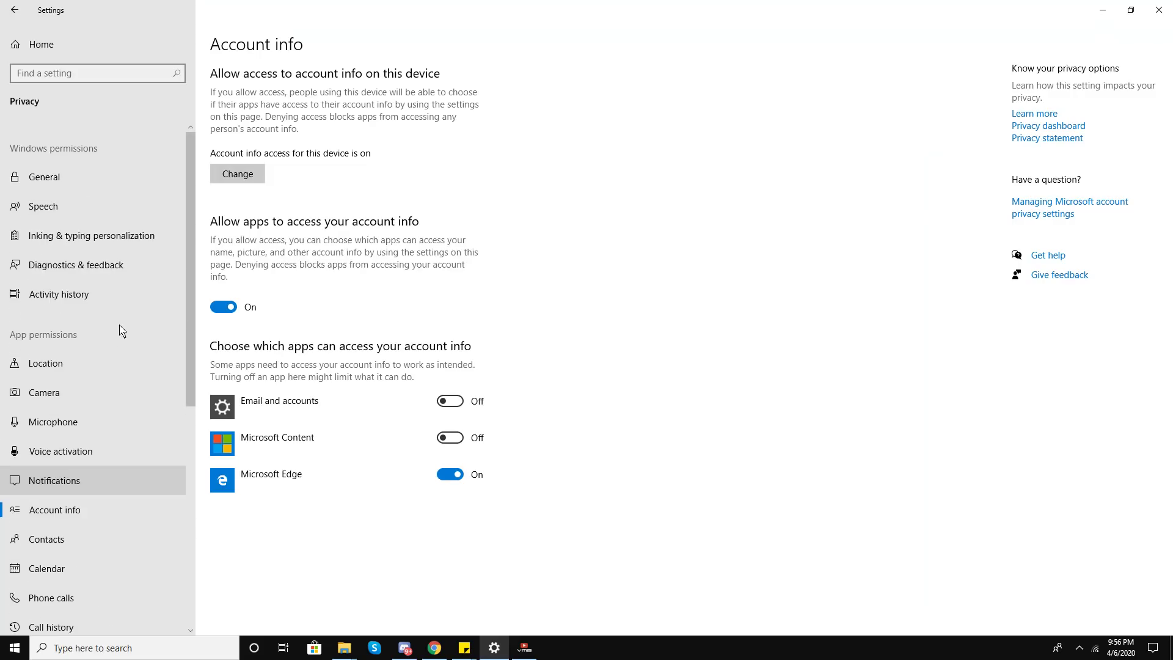
{"action": "left_click", "coordinate": [13, 20]}
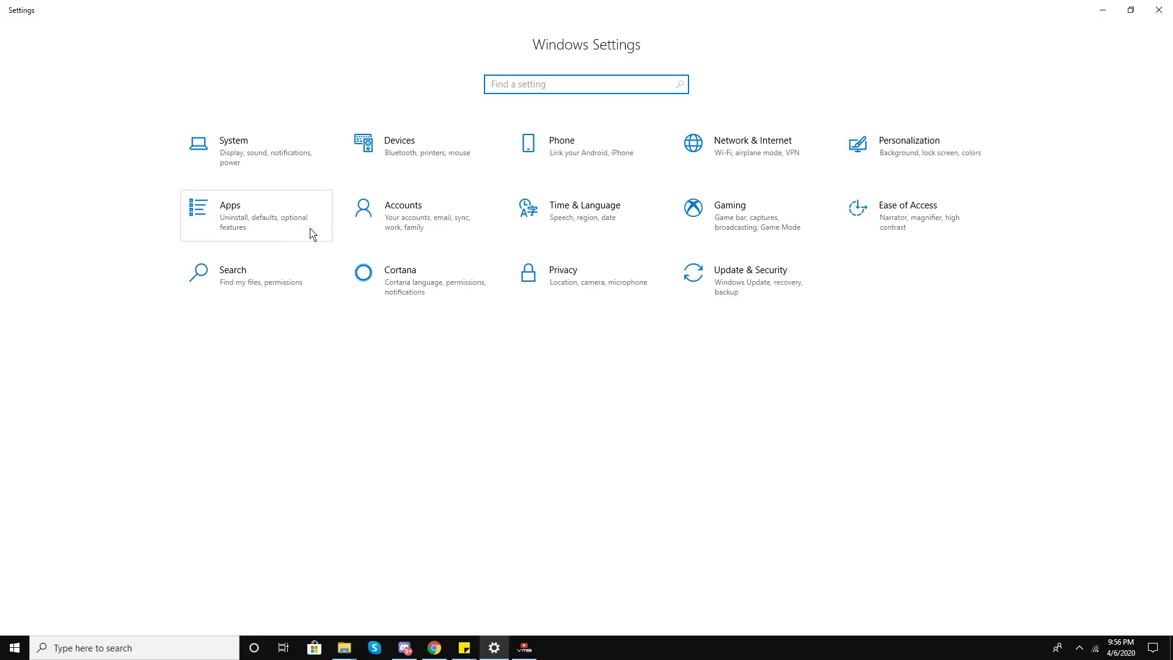
{"action": "left_click", "coordinate": [567, 291]}
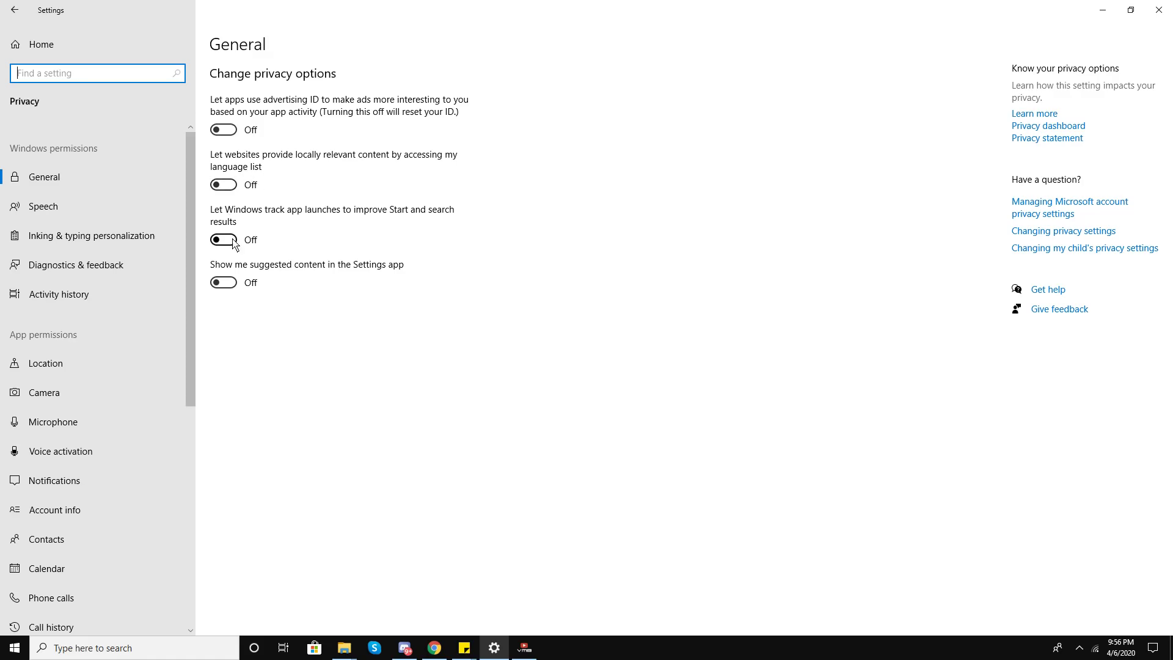
Review the Location permissions in the privacy settings.
{"action": "left_click", "coordinate": [68, 360]}
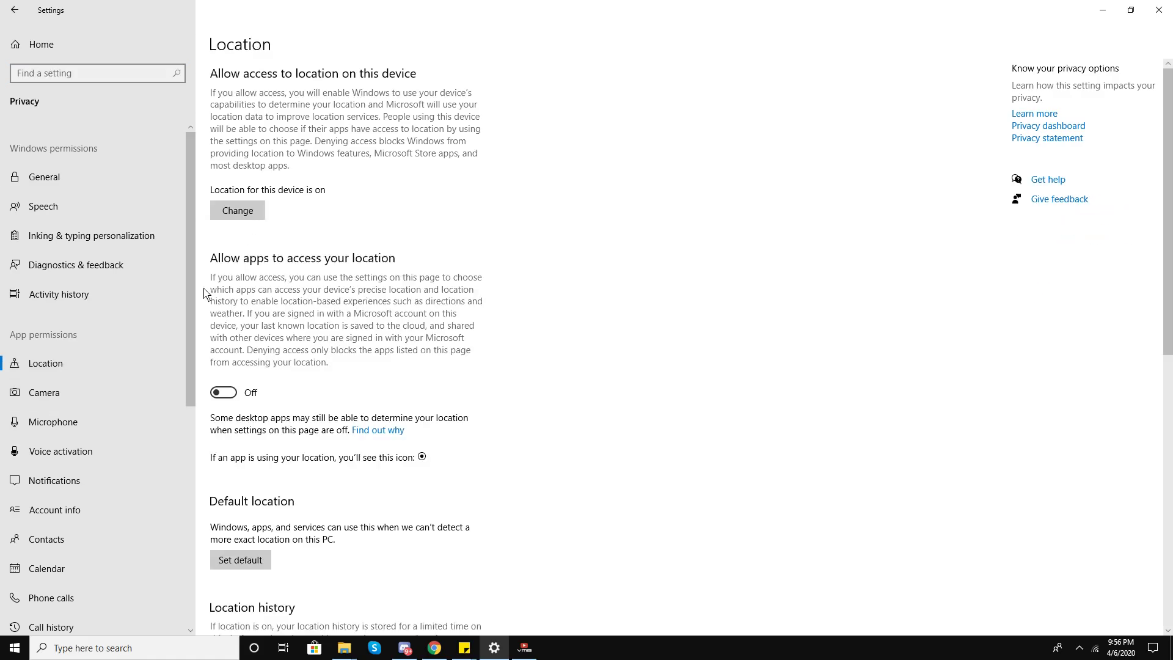
{"action": "scroll", "coordinate": [193, 367], "scroll_direction": "down", "scroll_amount": 4}
{"action": "scroll", "coordinate": [153, 379], "scroll_direction": "up", "scroll_amount": 4}
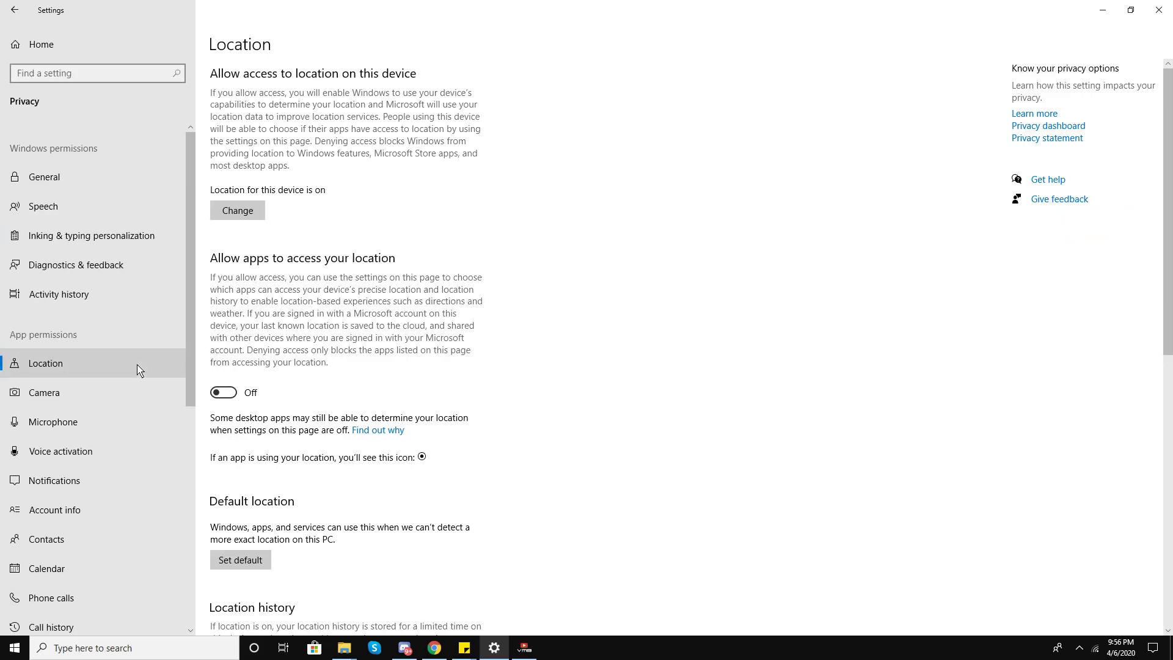
In the Camera permissions, turn off Camera, Feedback Hub, Microsoft Edge and Skype, and turn off camera access for apps altogether.
{"action": "left_click", "coordinate": [131, 396]}
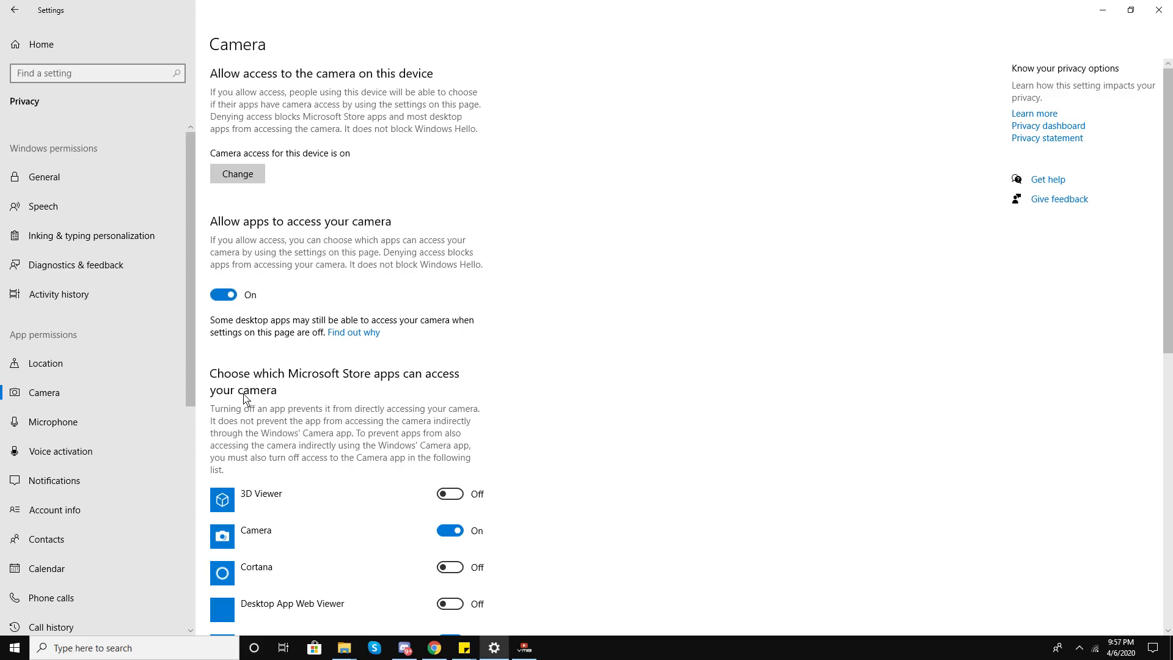
{"action": "scroll", "coordinate": [246, 403], "scroll_direction": "down", "scroll_amount": 5}
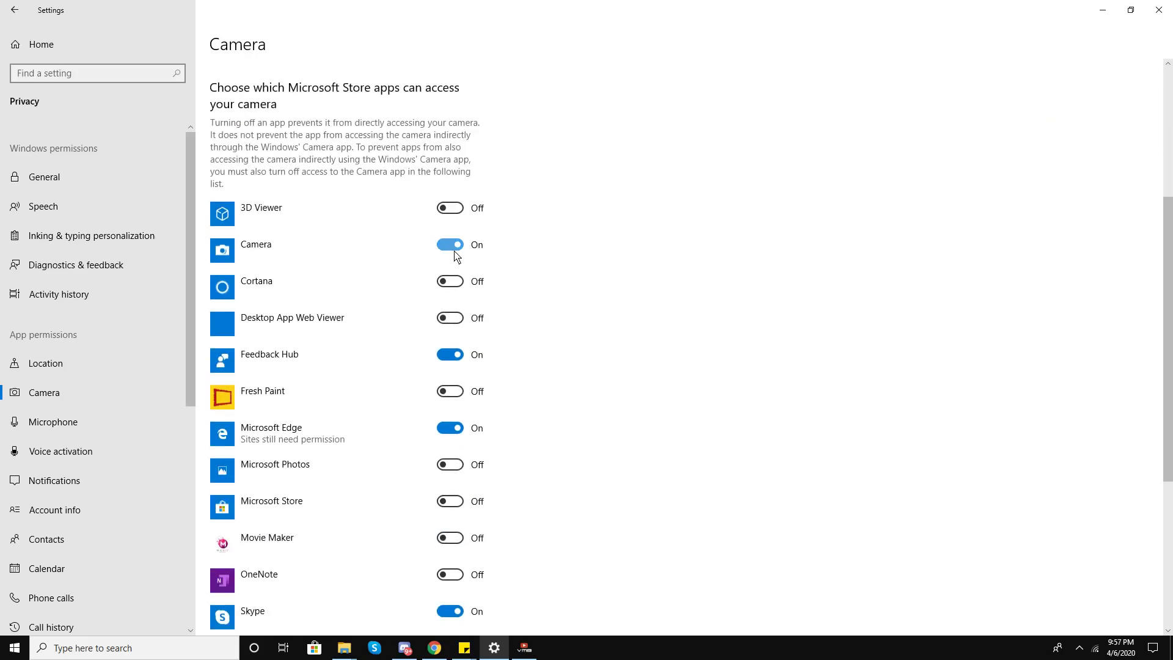
{"action": "left_click", "coordinate": [455, 250]}
{"action": "left_click", "coordinate": [445, 357]}
{"action": "scroll", "coordinate": [435, 460], "scroll_direction": "down", "scroll_amount": 3}
{"action": "left_click", "coordinate": [462, 239]}
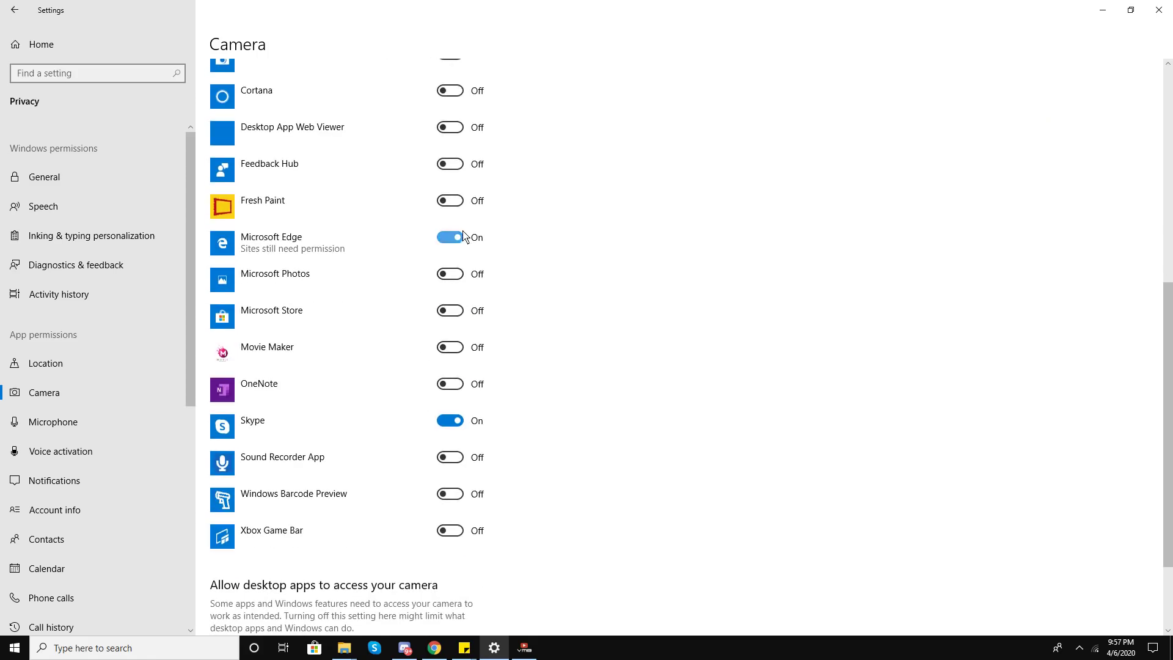
{"action": "left_click", "coordinate": [450, 421]}
{"action": "scroll", "coordinate": [414, 385], "scroll_direction": "up", "scroll_amount": 8}
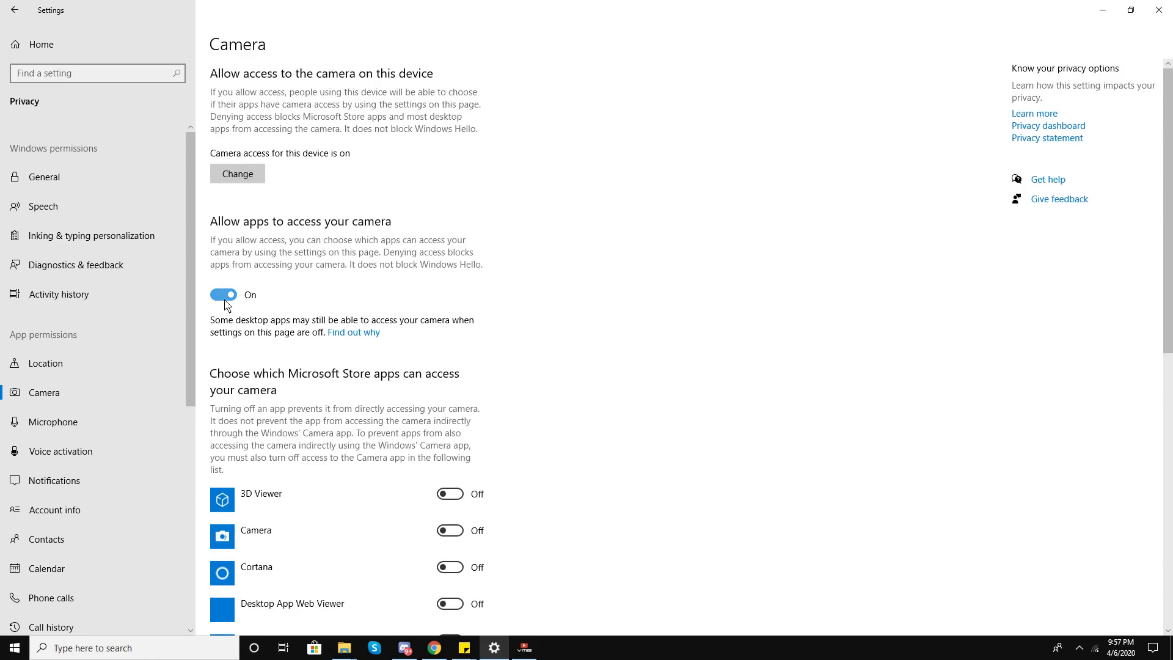
{"action": "left_click", "coordinate": [224, 296]}
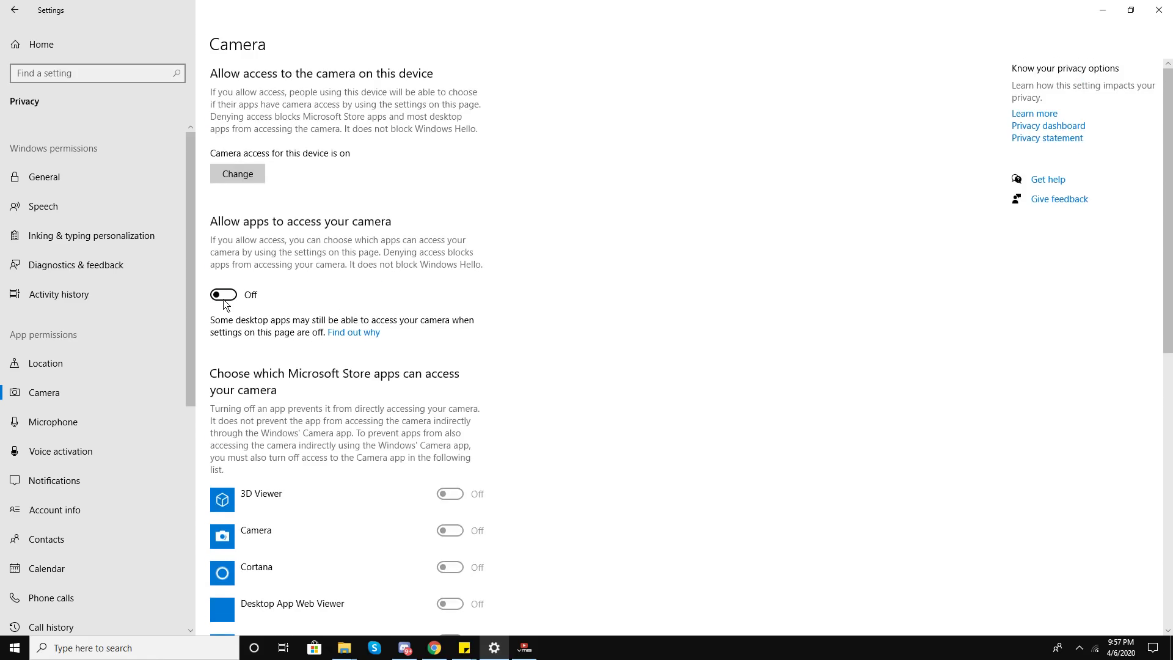
In the Microphone permissions, turn off microphone access for the Camera and Feedback Hub apps.
{"action": "left_click", "coordinate": [101, 432]}
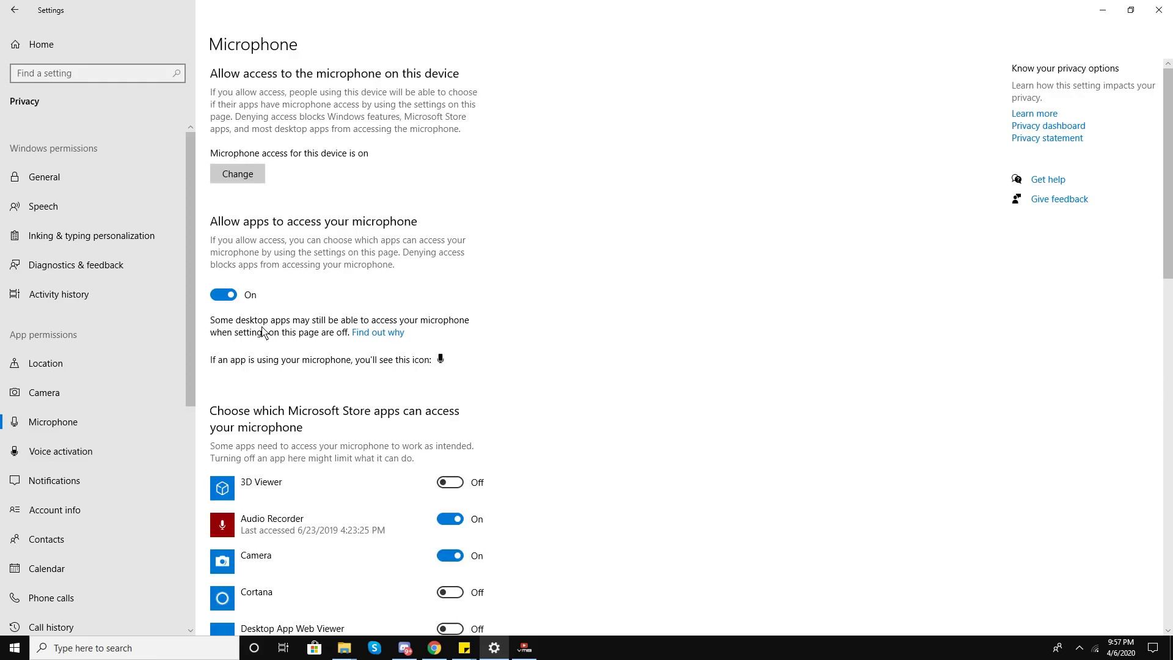
{"action": "scroll", "coordinate": [265, 336], "scroll_direction": "down", "scroll_amount": 4}
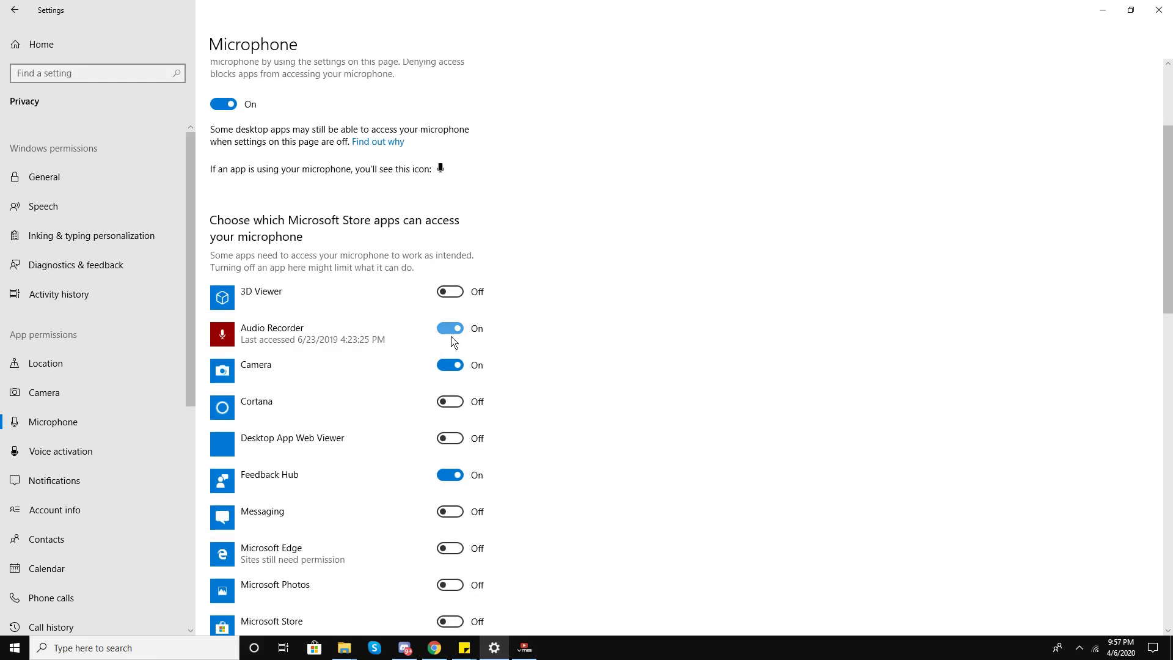
{"action": "left_click", "coordinate": [454, 375]}
{"action": "scroll", "coordinate": [398, 414], "scroll_direction": "down", "scroll_amount": 2}
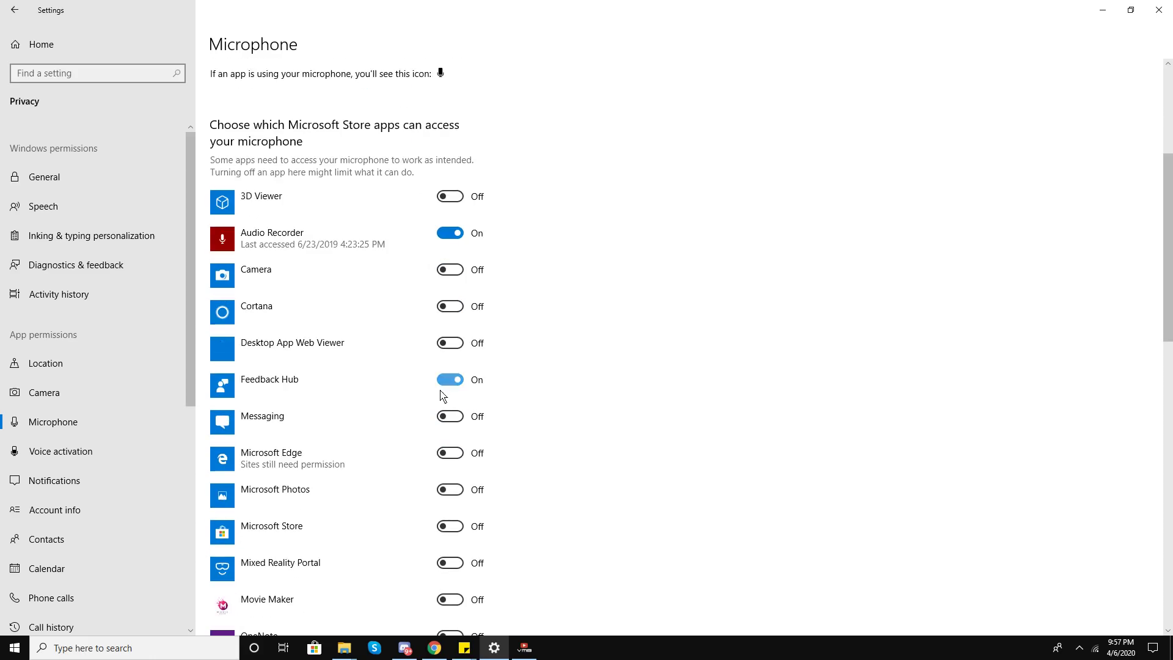
{"action": "left_click", "coordinate": [445, 386]}
Examine the remaining Store and desktop apps with microphone access, and expand the Google Chrome entry's details.
{"action": "scroll", "coordinate": [401, 449], "scroll_direction": "down", "scroll_amount": 6}
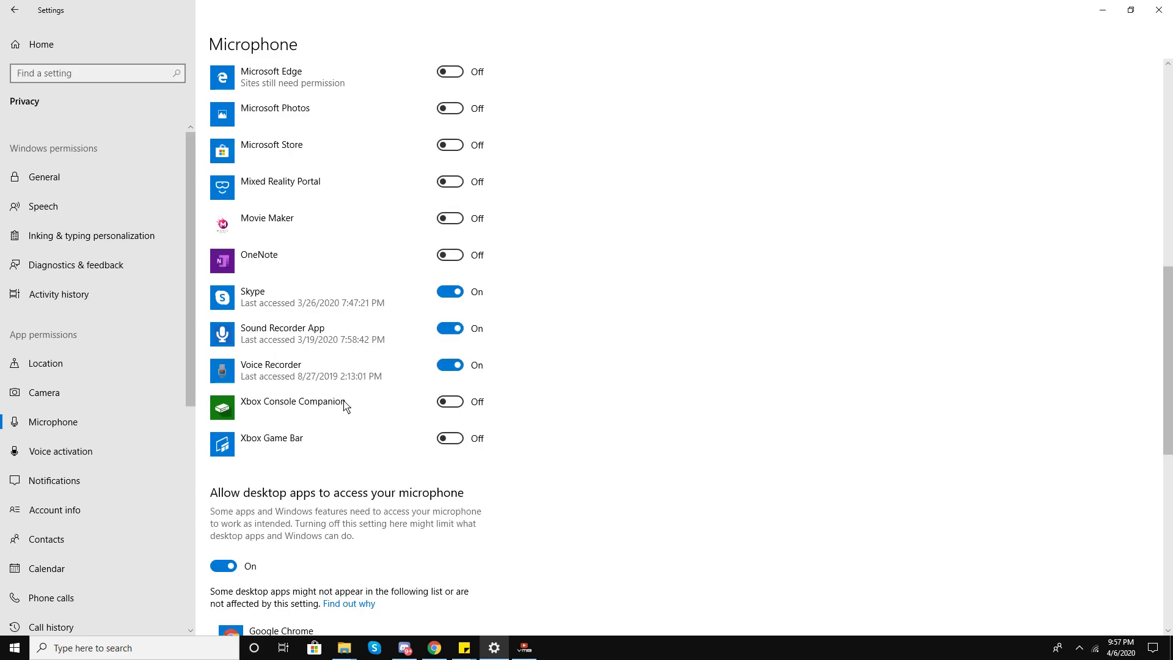
{"action": "scroll", "coordinate": [345, 407], "scroll_direction": "down", "scroll_amount": 3}
{"action": "scroll", "coordinate": [342, 391], "scroll_direction": "down", "scroll_amount": 1}
{"action": "scroll", "coordinate": [323, 342], "scroll_direction": "up", "scroll_amount": 4}
{"action": "scroll", "coordinate": [325, 367], "scroll_direction": "down", "scroll_amount": 5}
{"action": "scroll", "coordinate": [341, 338], "scroll_direction": "down", "scroll_amount": 3}
{"action": "scroll", "coordinate": [337, 335], "scroll_direction": "up", "scroll_amount": 4}
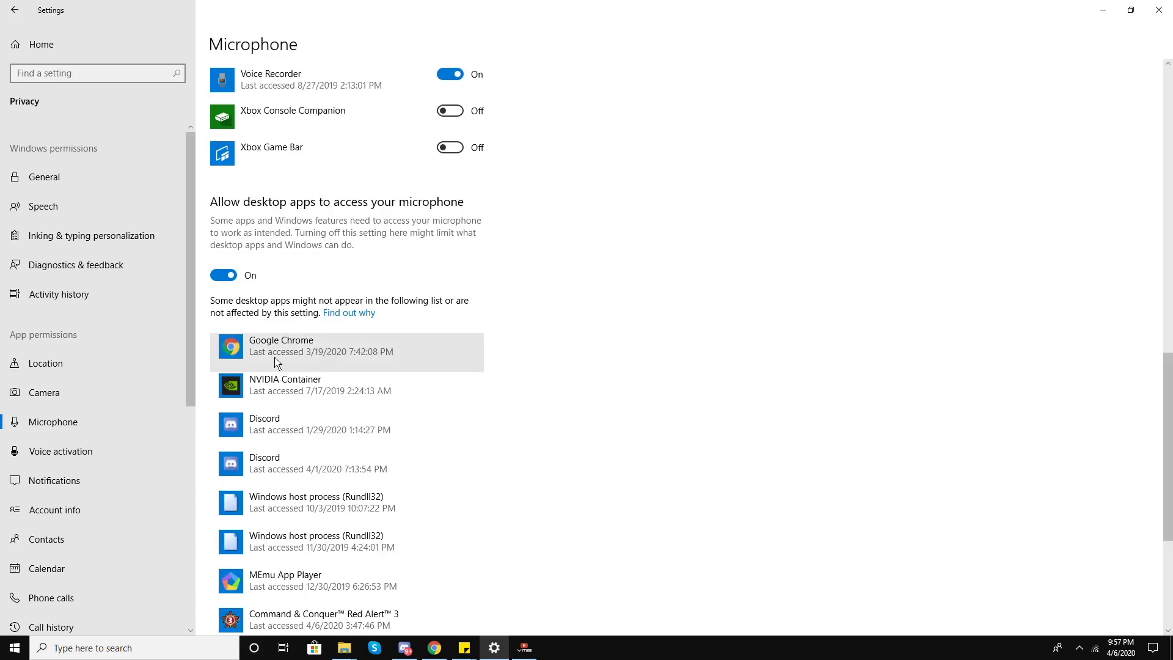
{"action": "scroll", "coordinate": [275, 362], "scroll_direction": "down", "scroll_amount": 4}
{"action": "scroll", "coordinate": [275, 361], "scroll_direction": "up", "scroll_amount": 5}
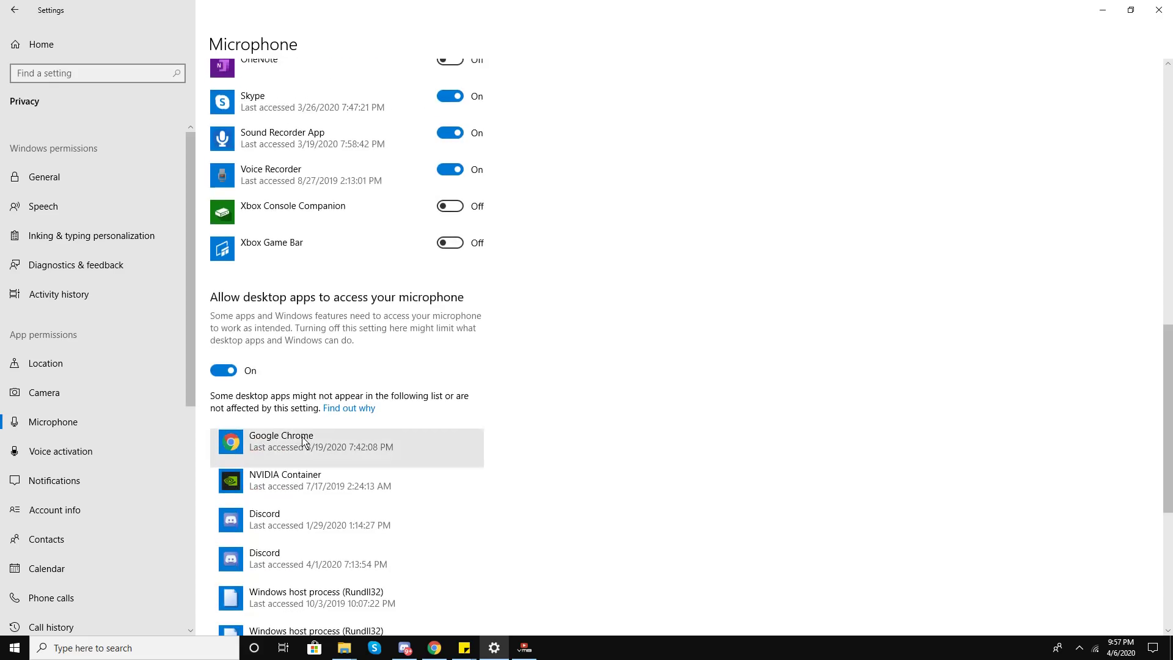
{"action": "scroll", "coordinate": [302, 442], "scroll_direction": "down", "scroll_amount": 3}
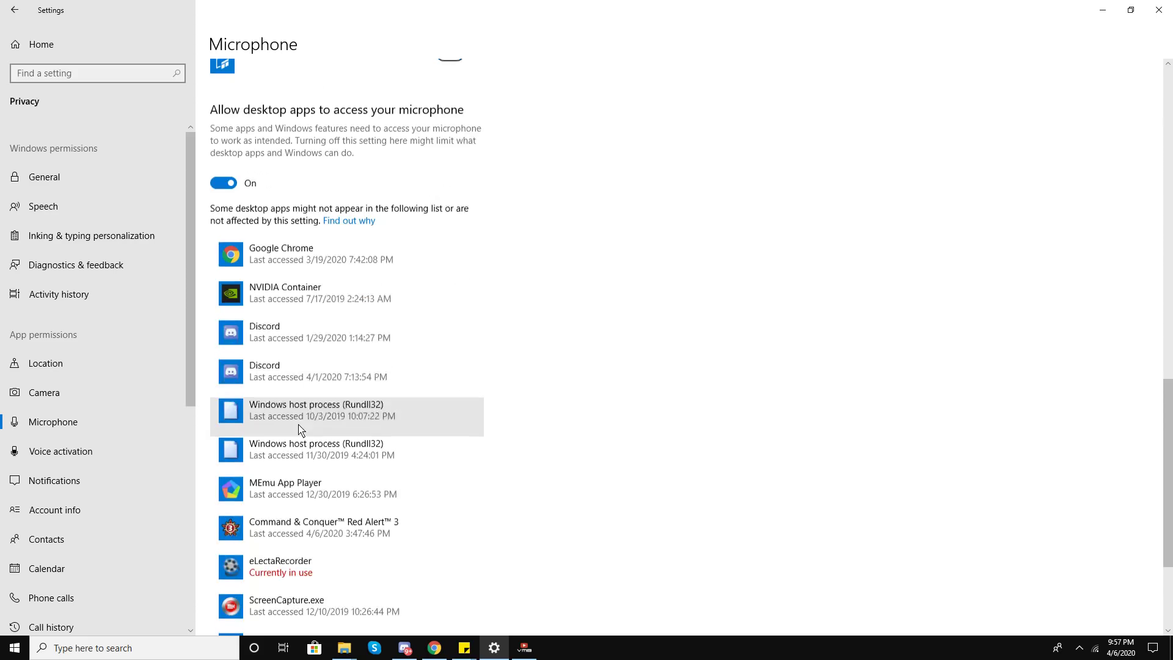
{"action": "left_click", "coordinate": [321, 274]}
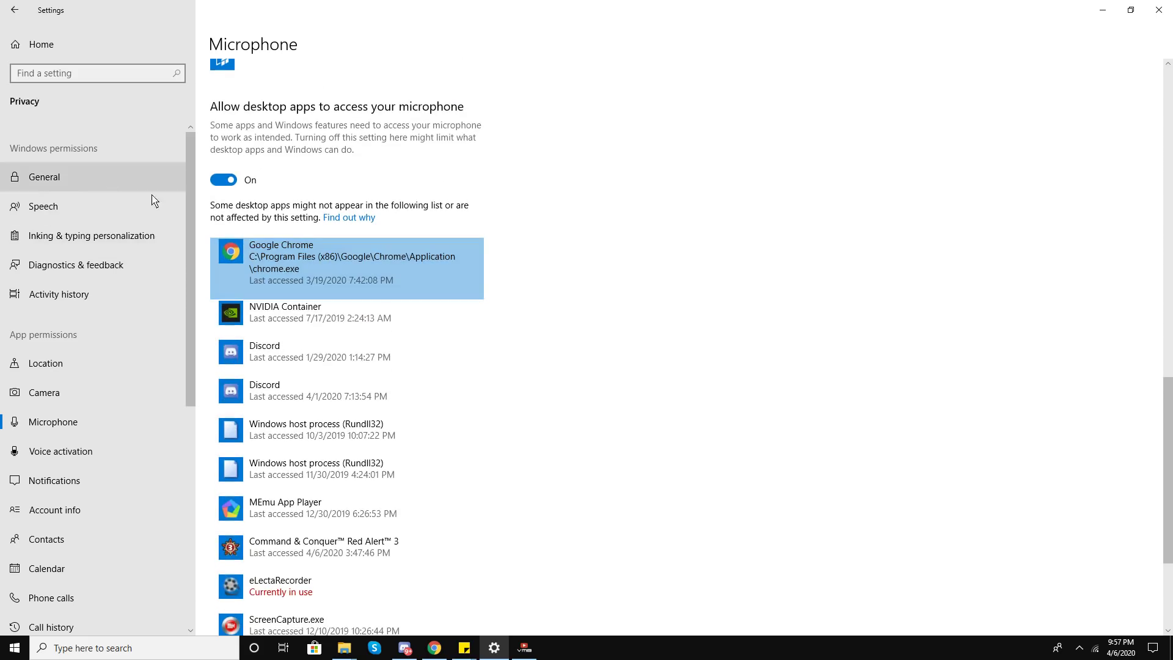
Turn off the permission for apps to use voice activation, and look over the remaining voice activation options.
{"action": "scroll", "coordinate": [101, 395], "scroll_direction": "down", "scroll_amount": 5}
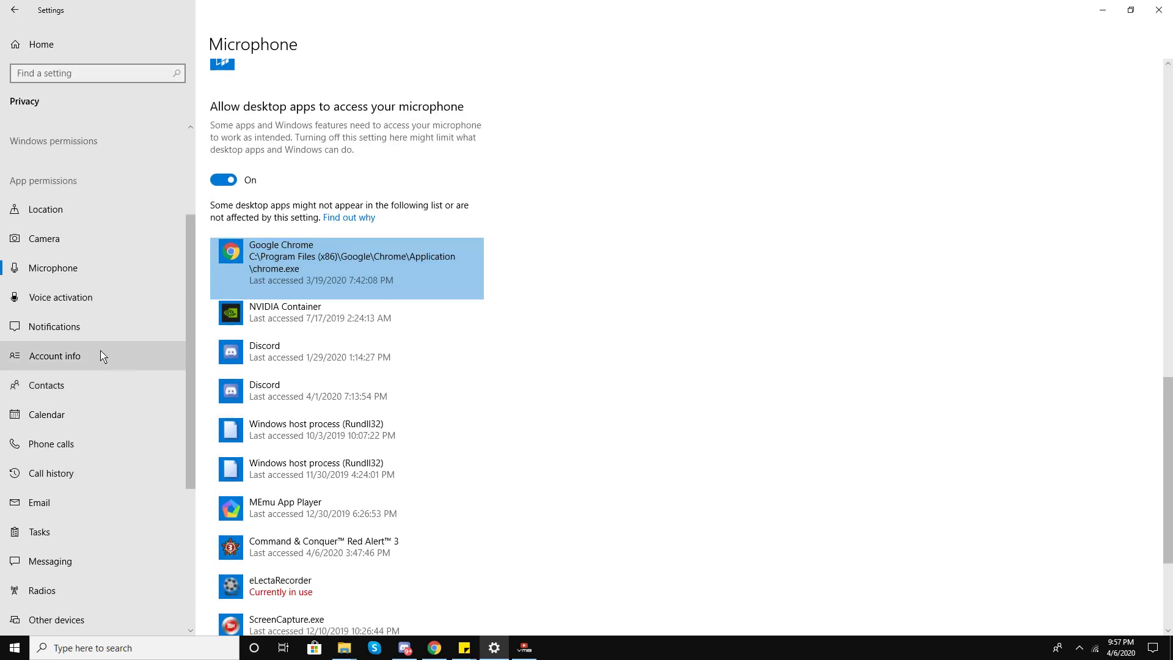
{"action": "left_click", "coordinate": [108, 299]}
{"action": "left_click", "coordinate": [222, 255]}
{"action": "scroll", "coordinate": [252, 431], "scroll_direction": "down", "scroll_amount": 2}
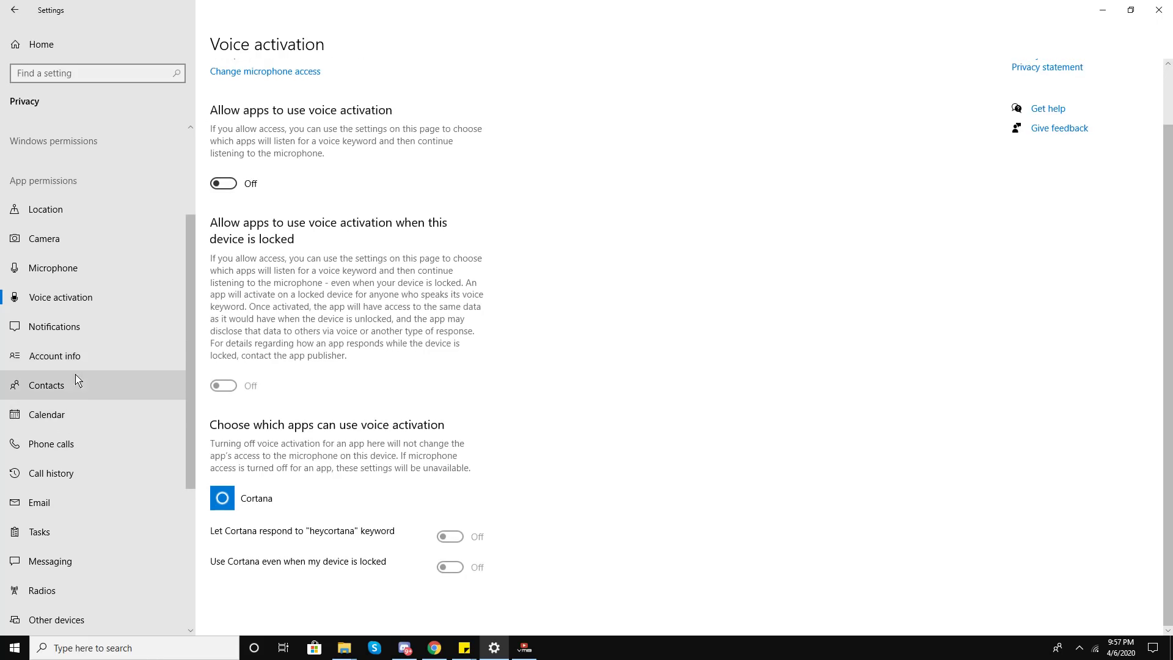
Turn off app access to notifications and to account info in the app permissions.
{"action": "left_click", "coordinate": [68, 330]}
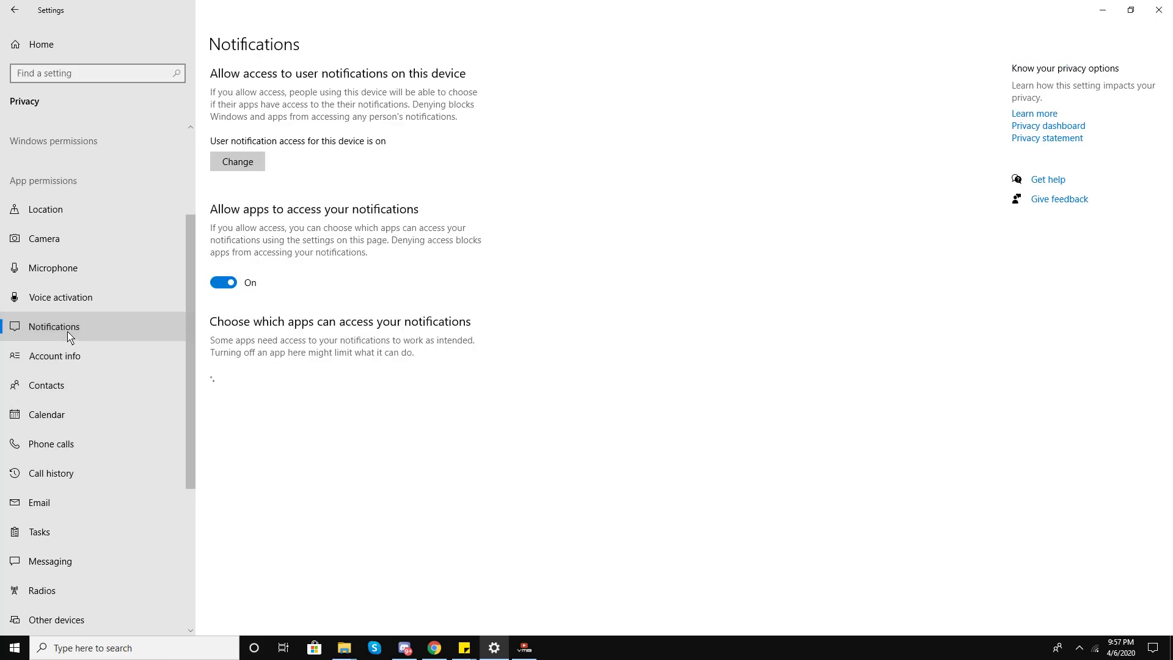
{"action": "left_click", "coordinate": [228, 287]}
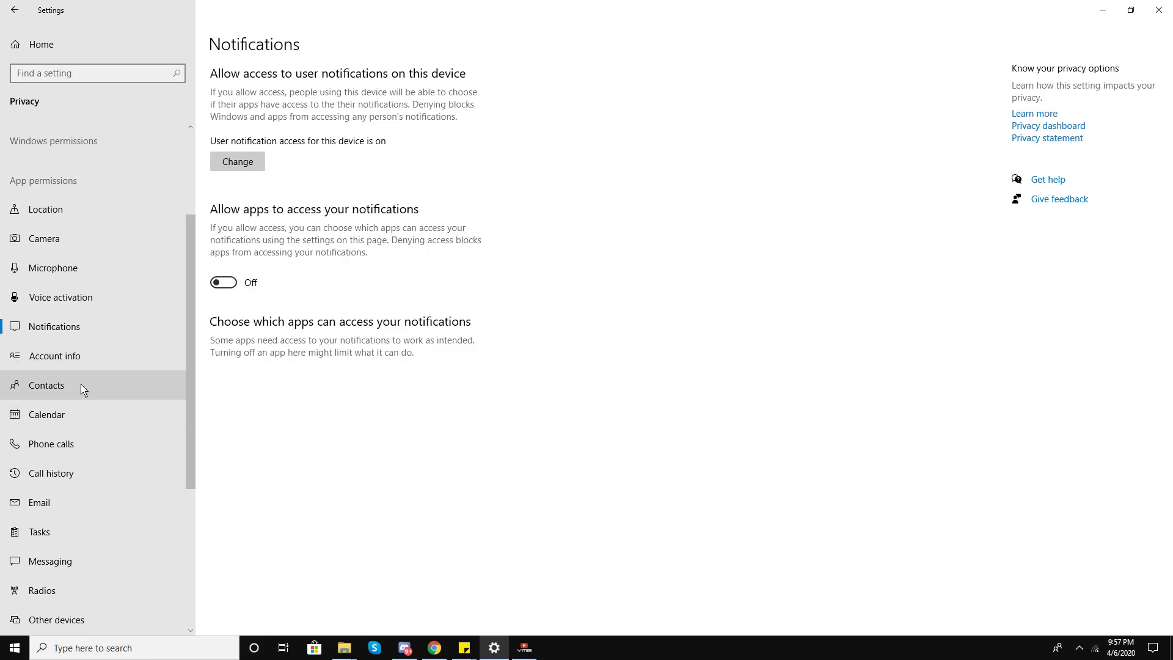
{"action": "left_click", "coordinate": [73, 359]}
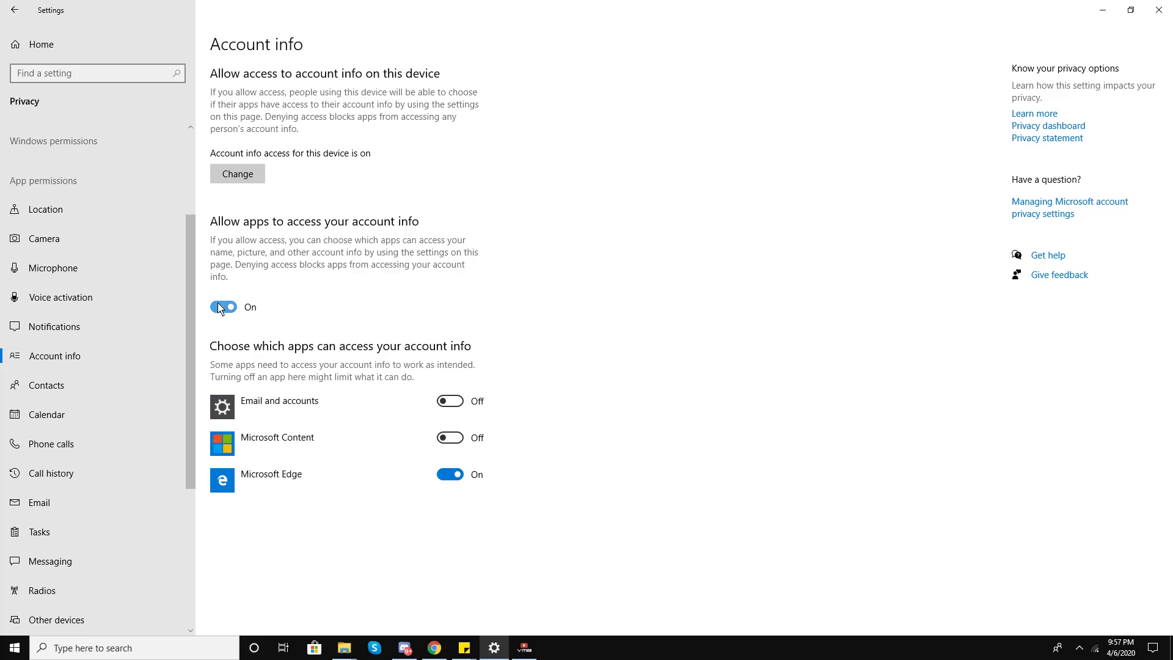
{"action": "left_click", "coordinate": [224, 306]}
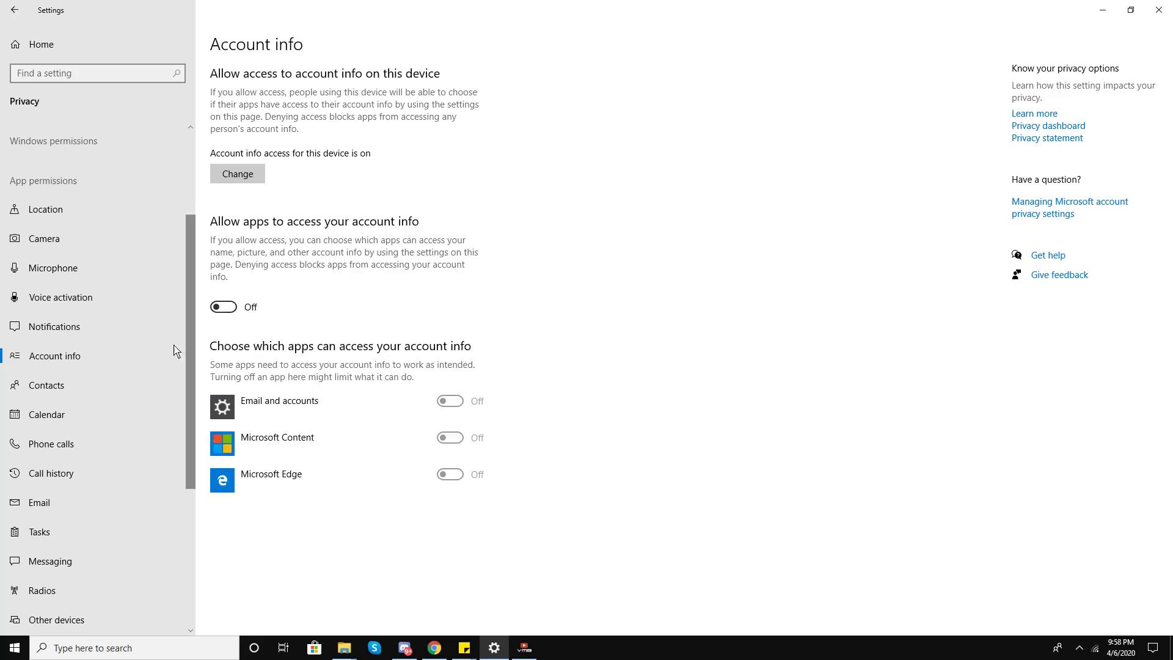
Turn off app access to the calendar and the permission for apps to make phone calls.
{"action": "left_click", "coordinate": [119, 419]}
{"action": "left_click", "coordinate": [224, 295]}
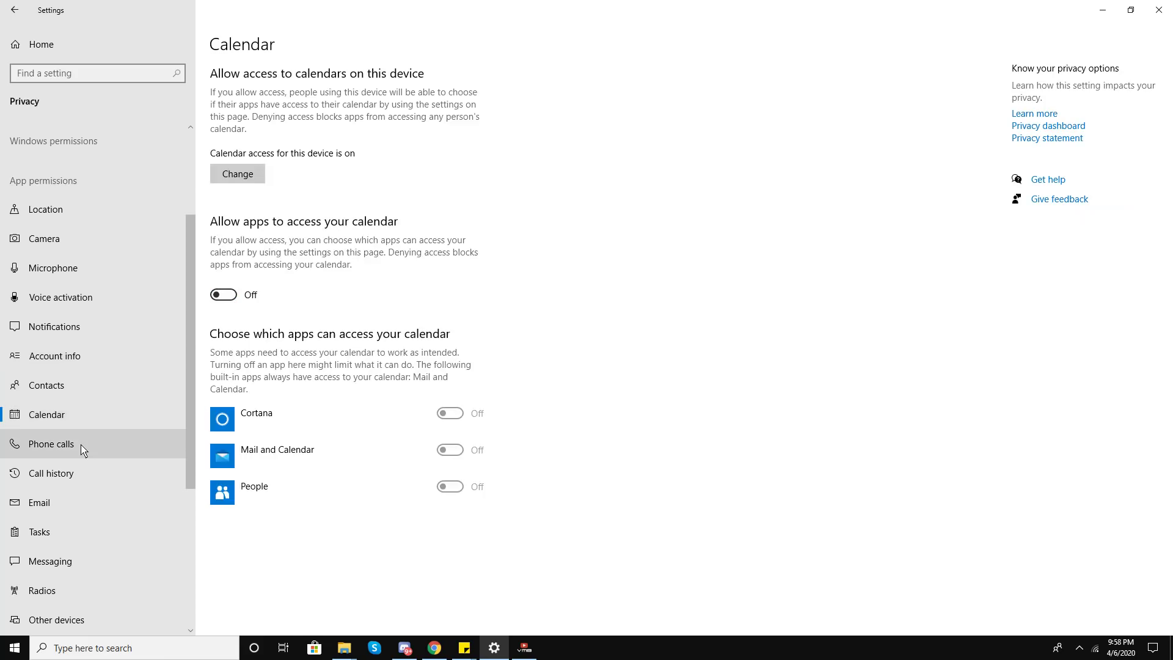
{"action": "left_click", "coordinate": [83, 450]}
{"action": "left_click", "coordinate": [223, 331]}
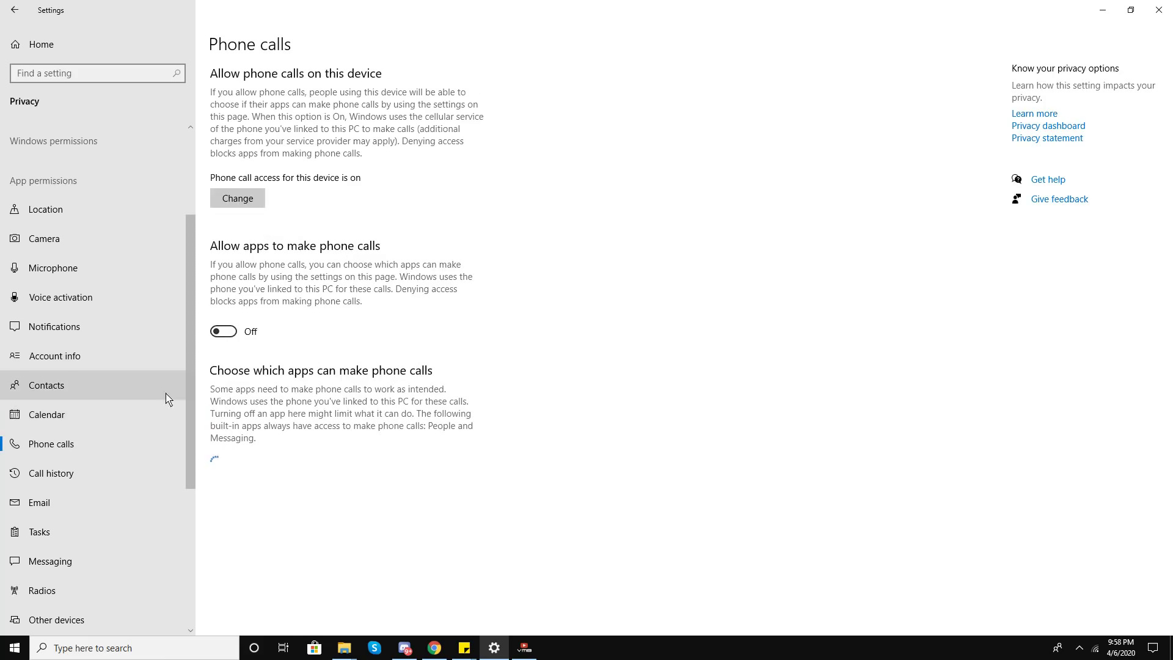
Turn off app access to call history and to email in the app permissions.
{"action": "left_click", "coordinate": [125, 472]}
{"action": "left_click", "coordinate": [223, 295]}
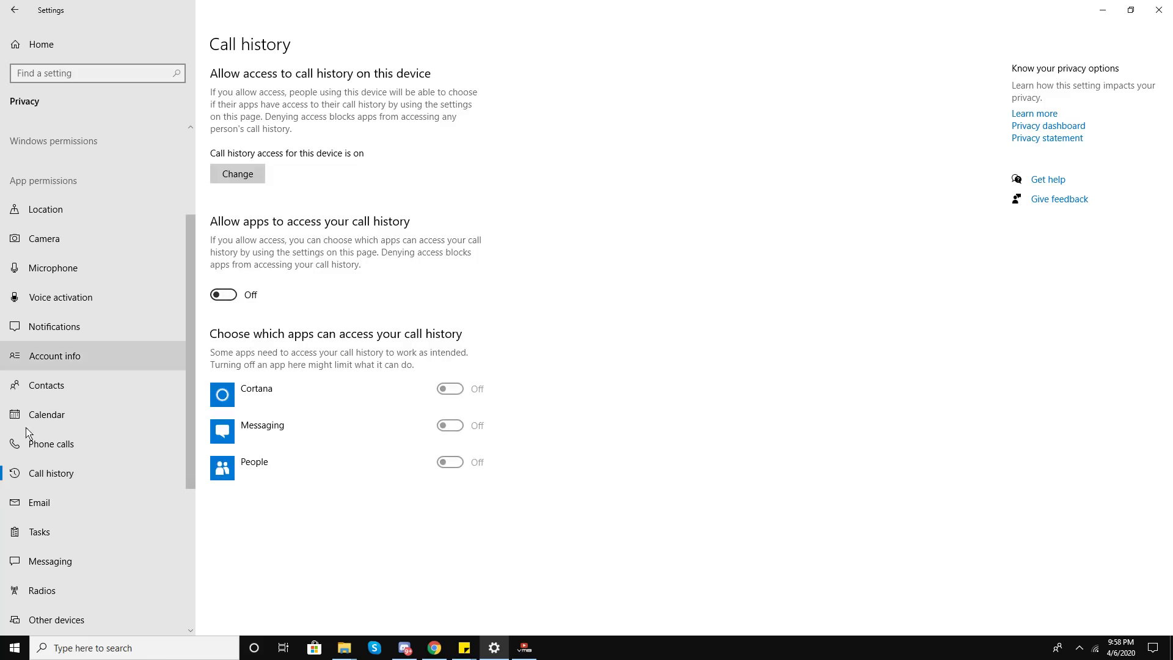
{"action": "scroll", "coordinate": [27, 433], "scroll_direction": "down", "scroll_amount": 2}
{"action": "left_click", "coordinate": [63, 435]}
{"action": "left_click", "coordinate": [224, 295]}
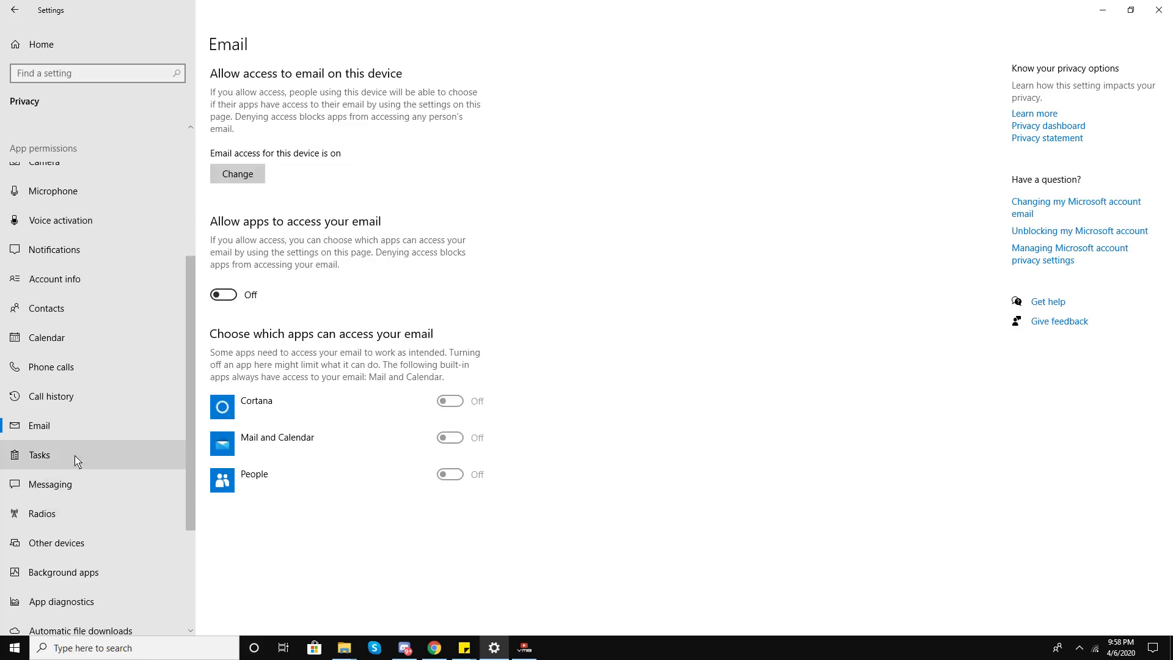
Turn off app access to tasks and the permission for apps to read or send messages.
{"action": "left_click", "coordinate": [75, 461]}
{"action": "left_click", "coordinate": [225, 295]}
{"action": "left_click", "coordinate": [93, 493]}
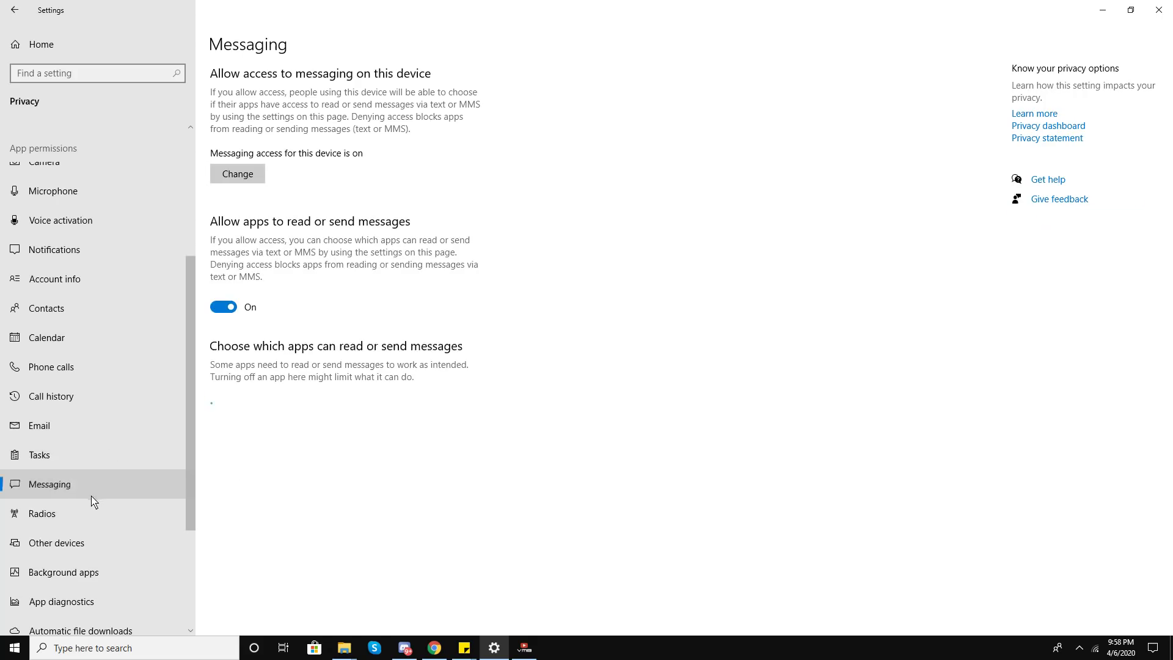
{"action": "left_click", "coordinate": [229, 310]}
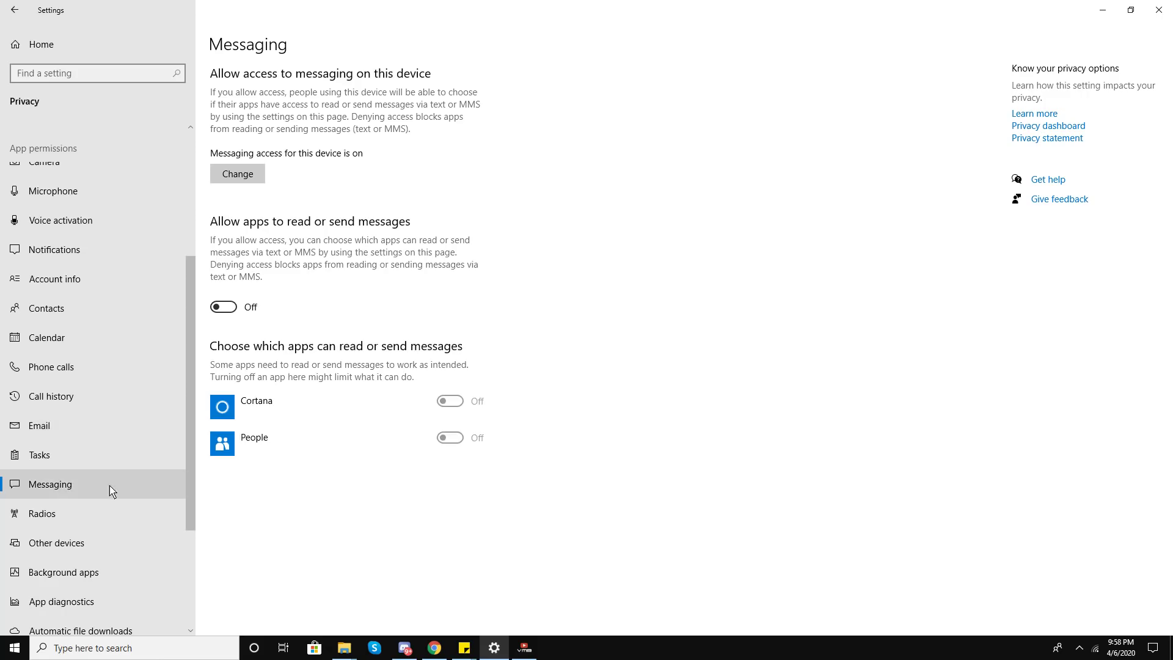
Turn off the permission for apps to control device radios, and look over the Other devices permissions.
{"action": "left_click", "coordinate": [101, 510]}
{"action": "left_click", "coordinate": [224, 295]}
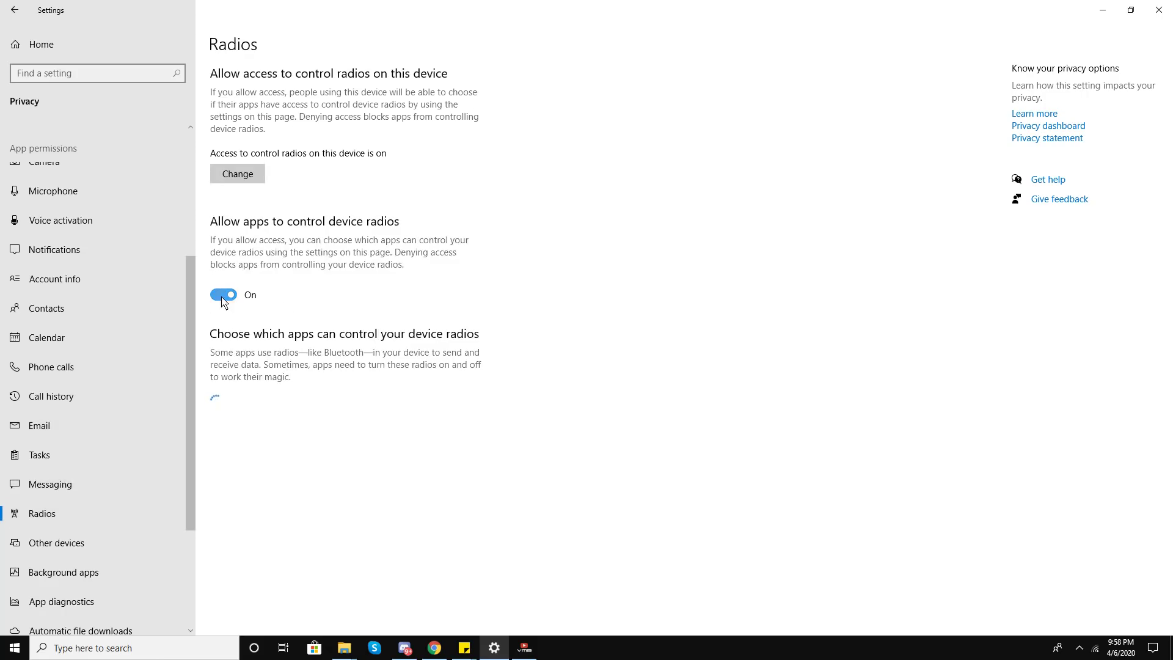
{"action": "scroll", "coordinate": [95, 461], "scroll_direction": "down", "scroll_amount": 3}
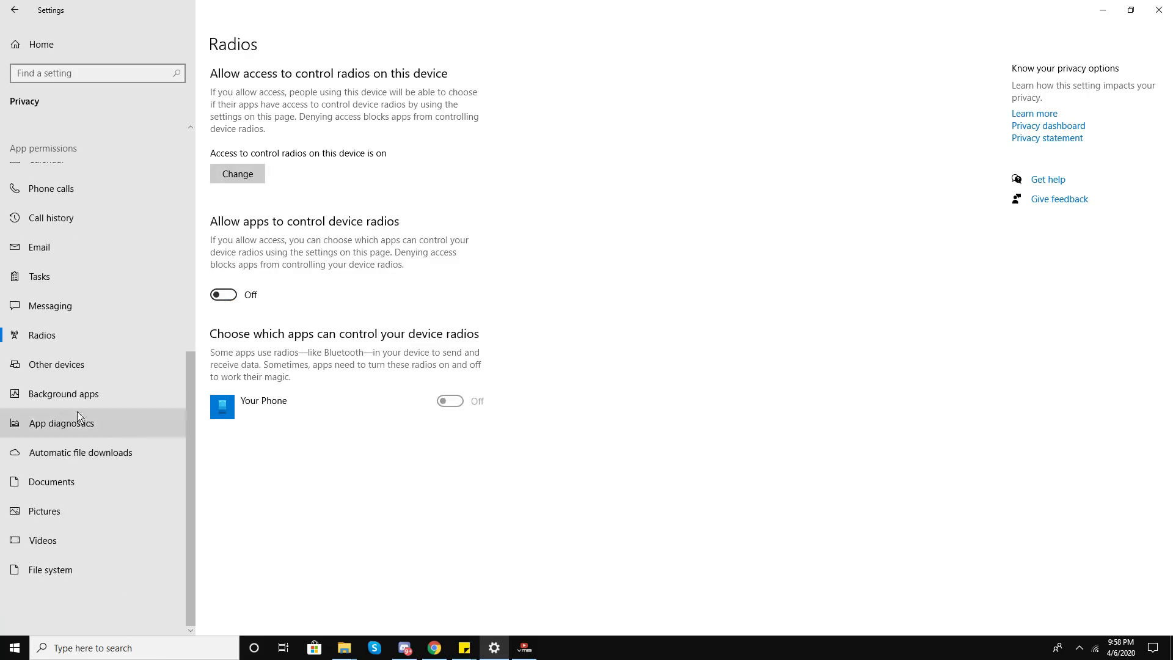
{"action": "left_click", "coordinate": [72, 368]}
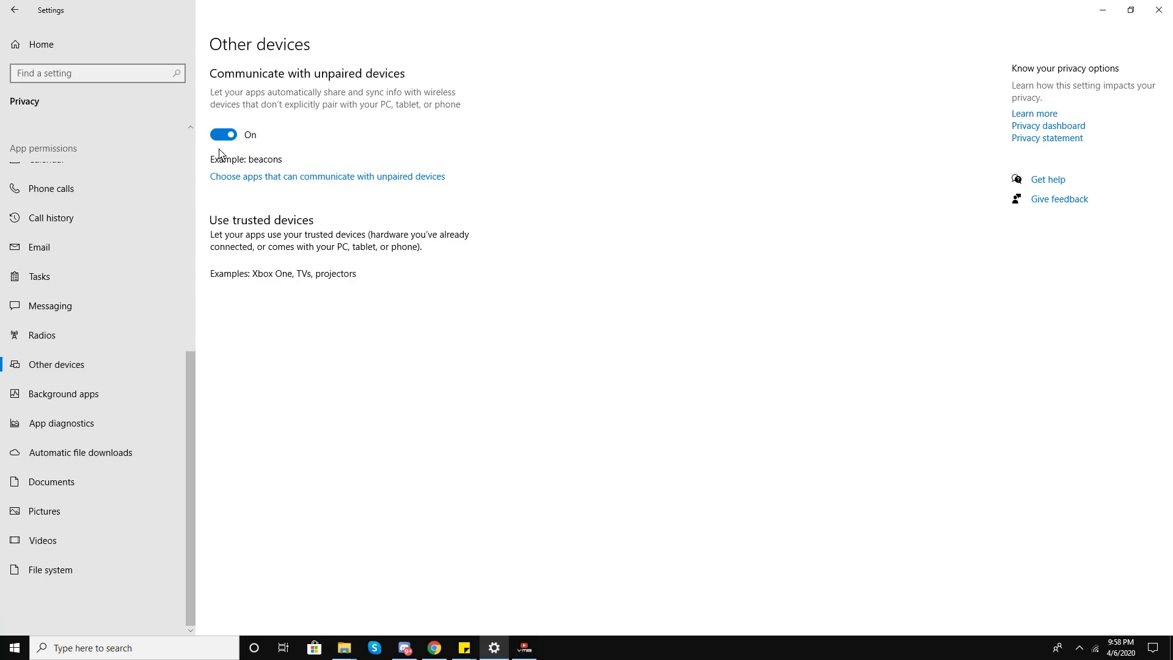
Turn off app access to the documents library after checking the automatic file downloads page.
{"action": "left_click", "coordinate": [105, 465]}
{"action": "left_click", "coordinate": [100, 481]}
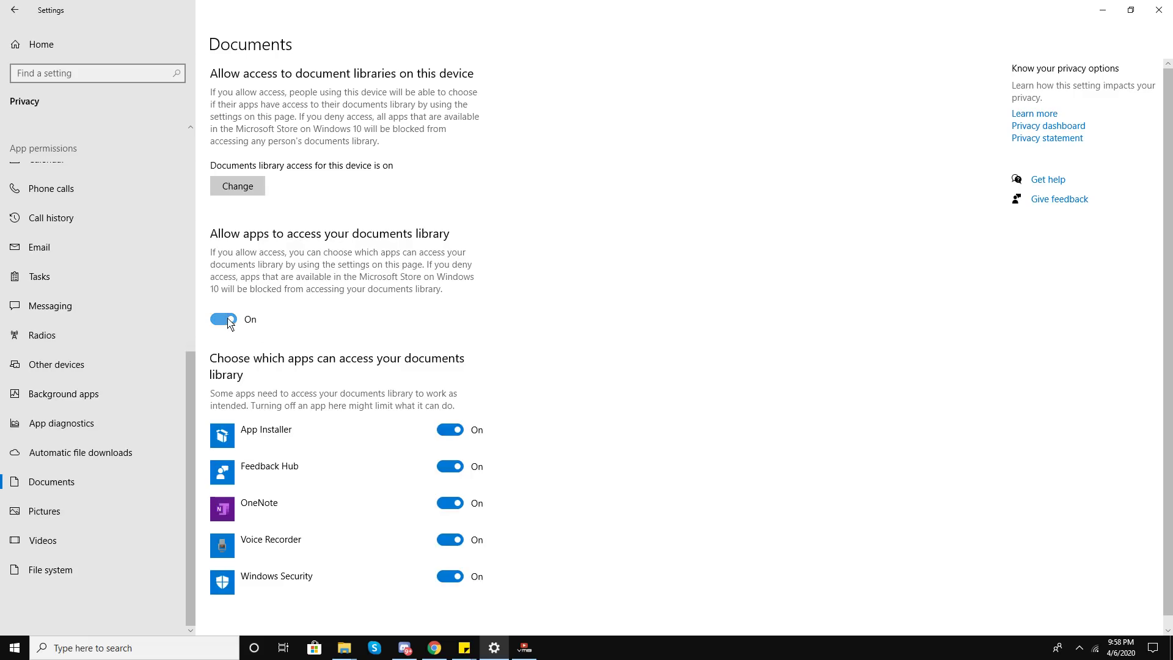
{"action": "left_click", "coordinate": [224, 319]}
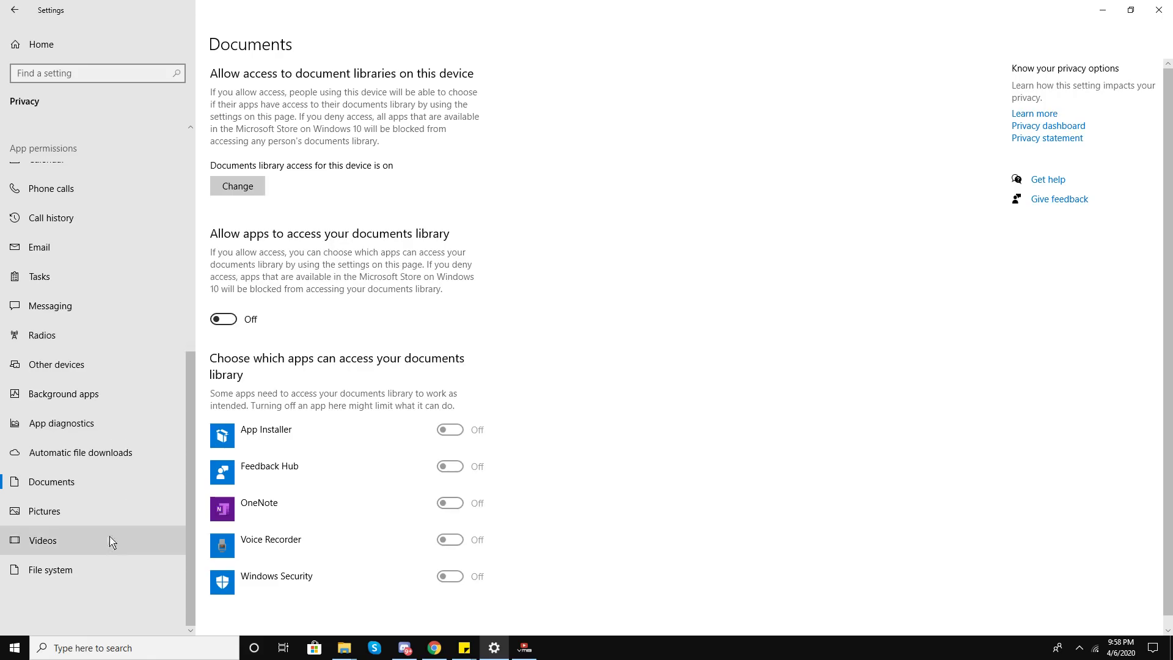
Examine which apps can access the pictures library.
{"action": "left_click", "coordinate": [113, 514]}
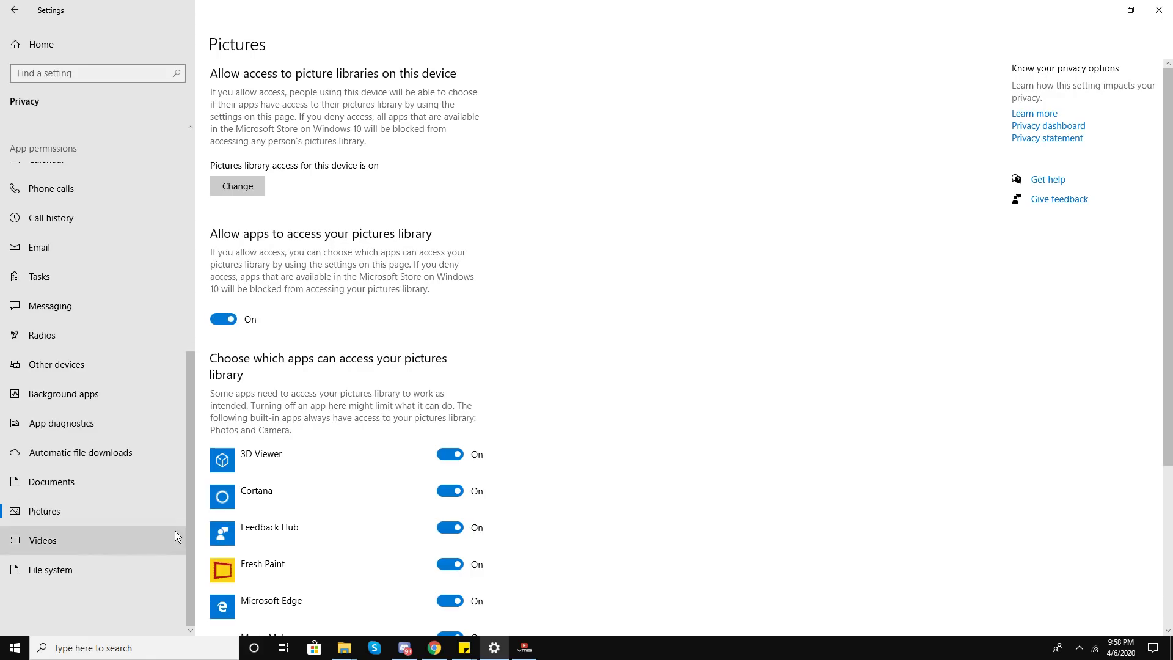
{"action": "scroll", "coordinate": [414, 458], "scroll_direction": "down", "scroll_amount": 5}
{"action": "scroll", "coordinate": [314, 450], "scroll_direction": "up", "scroll_amount": 2}
{"action": "scroll", "coordinate": [314, 449], "scroll_direction": "down", "scroll_amount": 2}
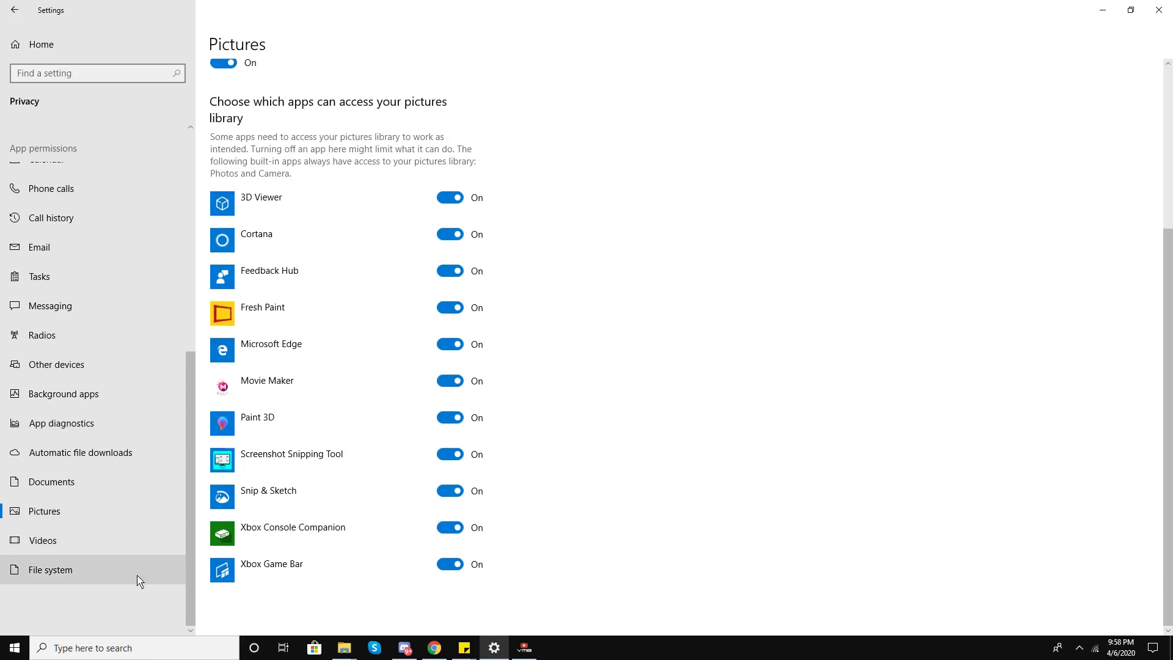
Turn off videos library access for 3D Viewer, Camera, Xbox Console Companion and Xbox Game Bar.
{"action": "left_click", "coordinate": [129, 543]}
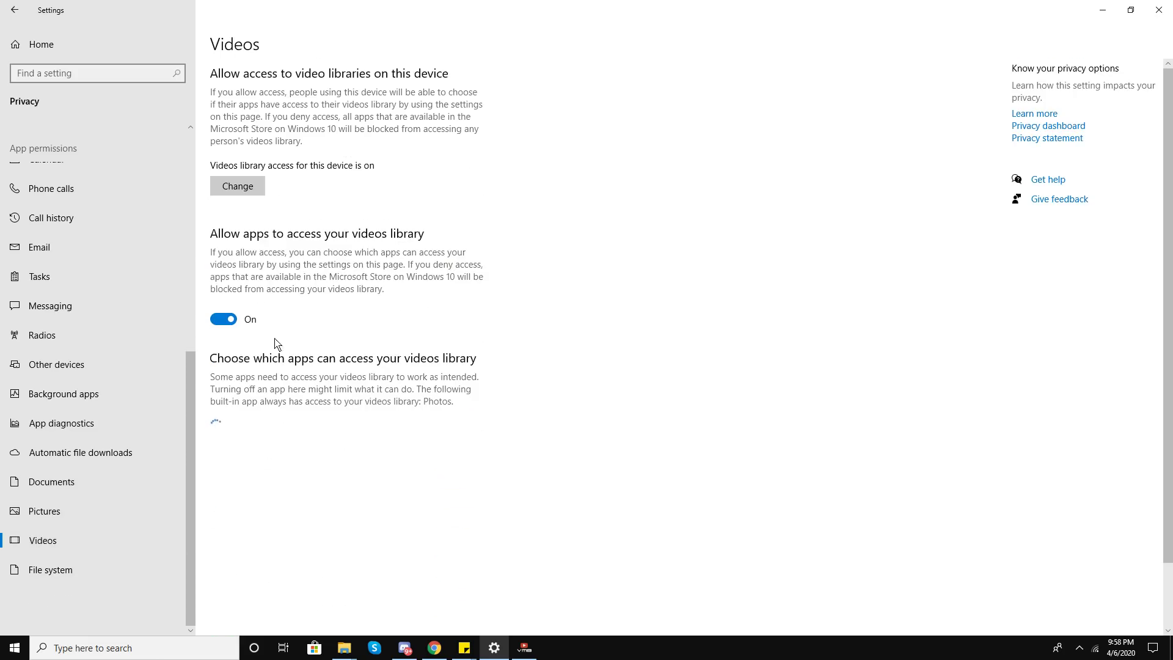
{"action": "scroll", "coordinate": [230, 408], "scroll_direction": "down", "scroll_amount": 2}
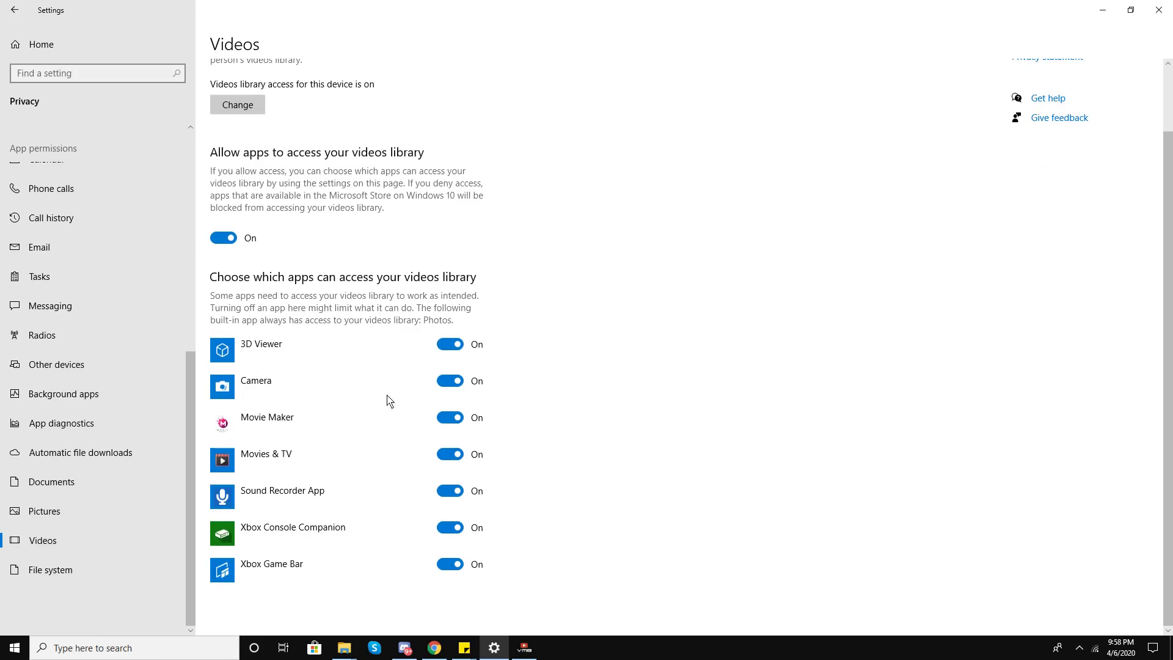
{"action": "left_click", "coordinate": [447, 348]}
{"action": "left_click", "coordinate": [455, 385]}
{"action": "left_click", "coordinate": [451, 529]}
{"action": "left_click", "coordinate": [451, 565]}
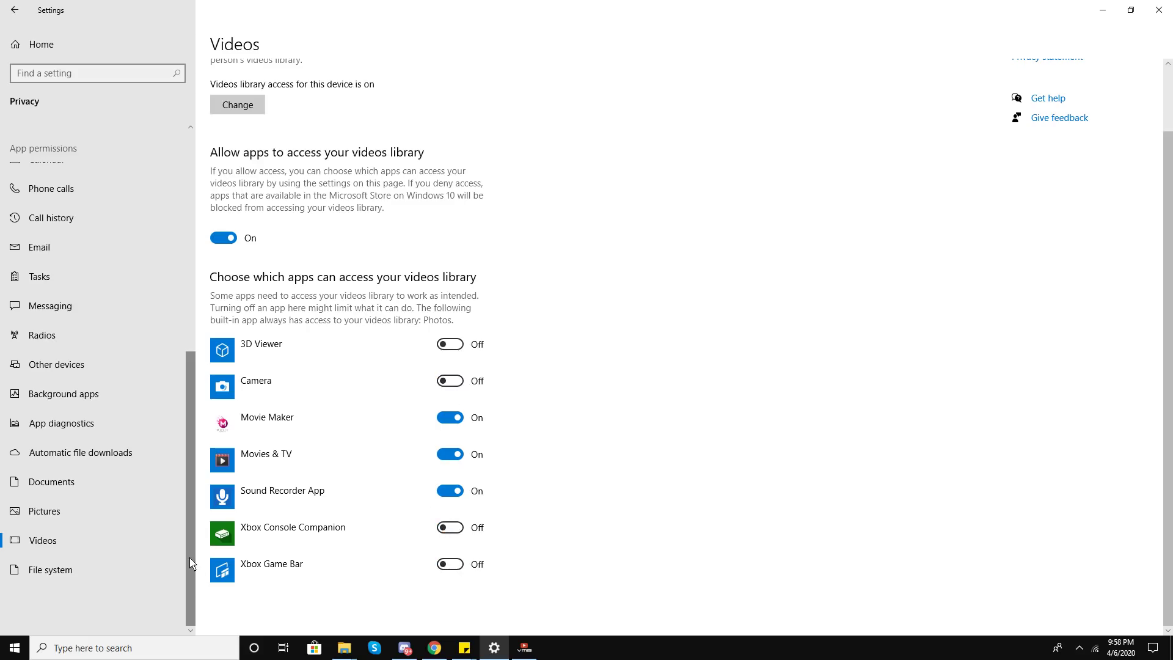
Look over the file system access permissions, and return to the checklist note.
{"action": "left_click", "coordinate": [41, 577]}
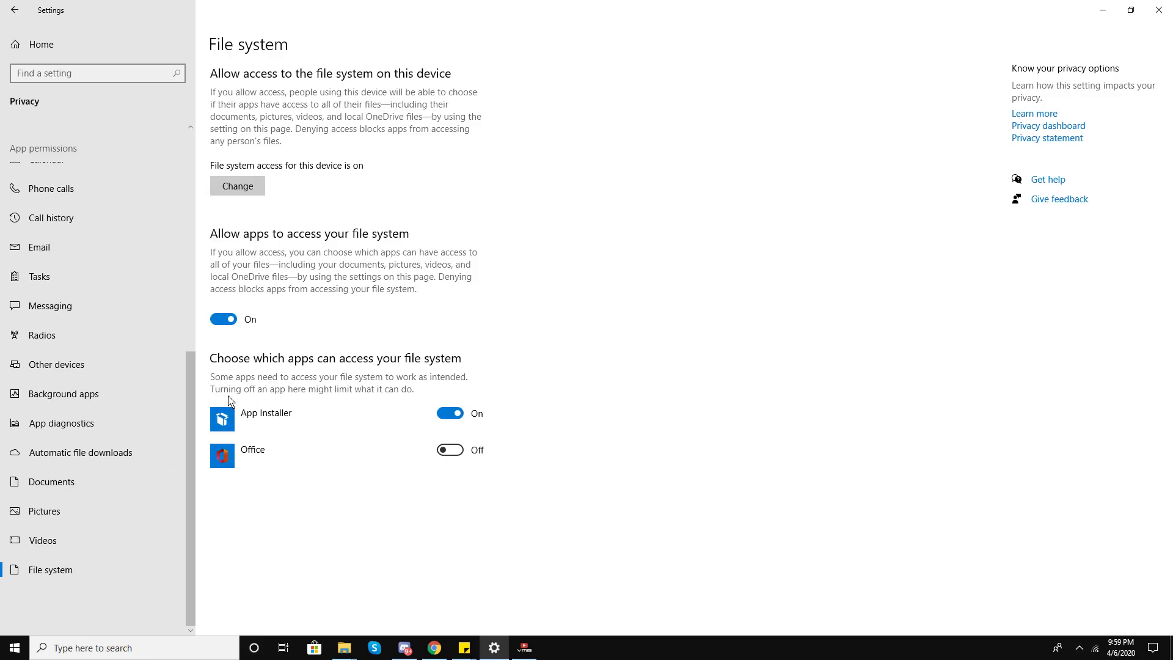
{"action": "left_click", "coordinate": [1103, 11]}
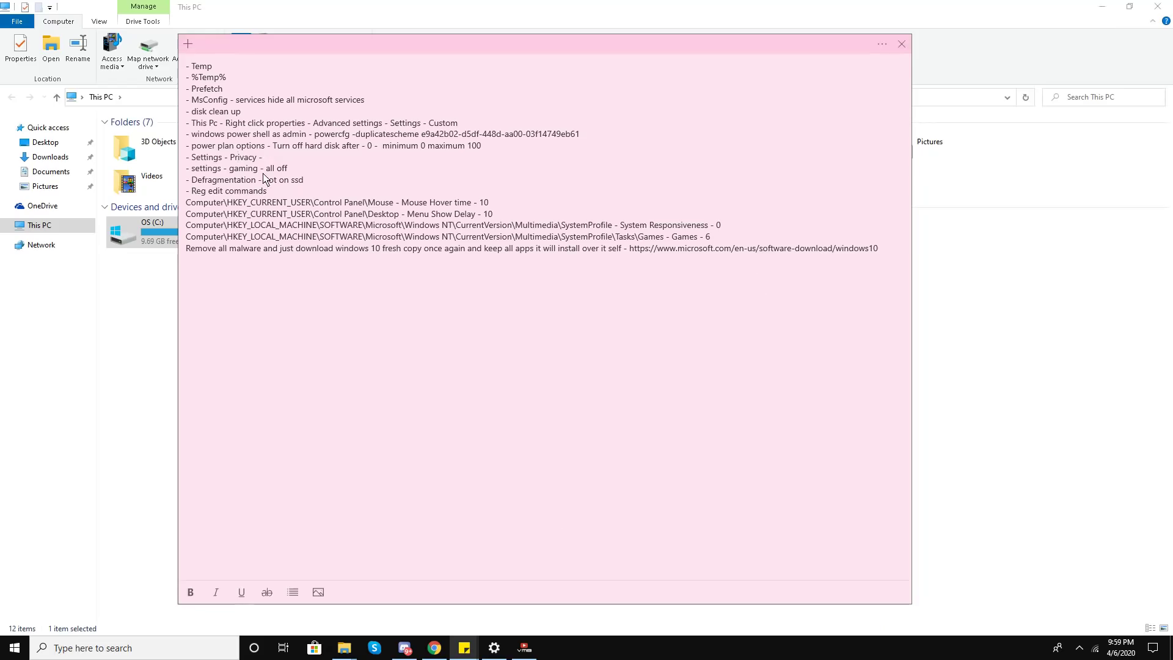
Bring Windows Settings back up and go from the privacy pages to the Gaming settings.
{"action": "left_click", "coordinate": [98, 648]}
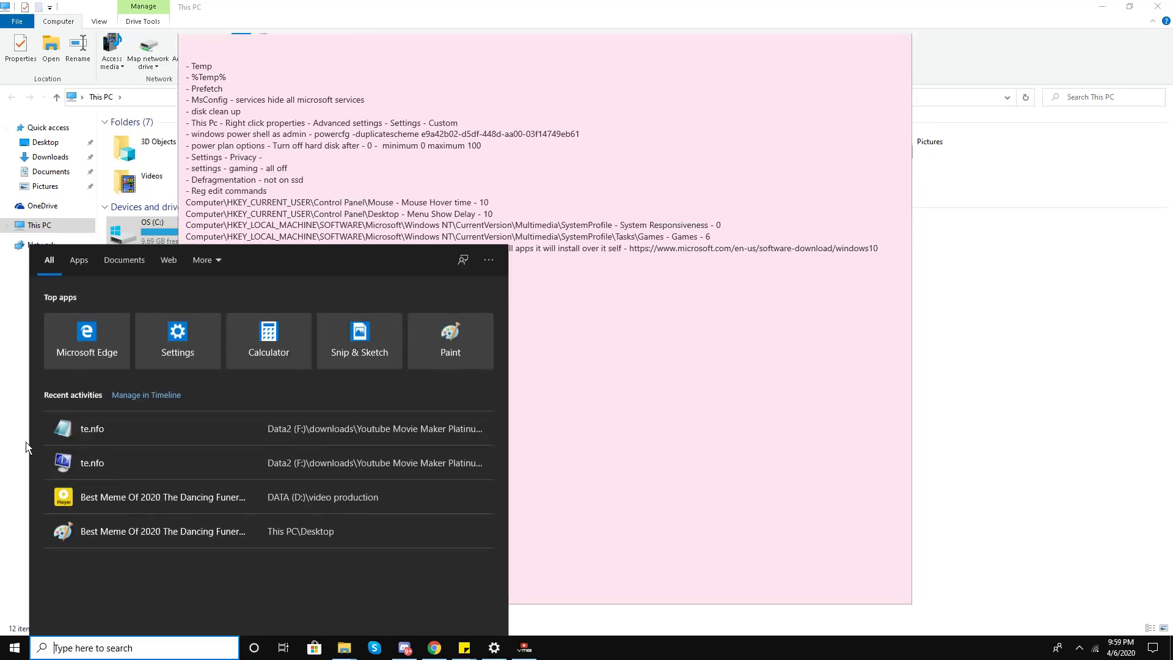
{"action": "type", "text": "settings"}
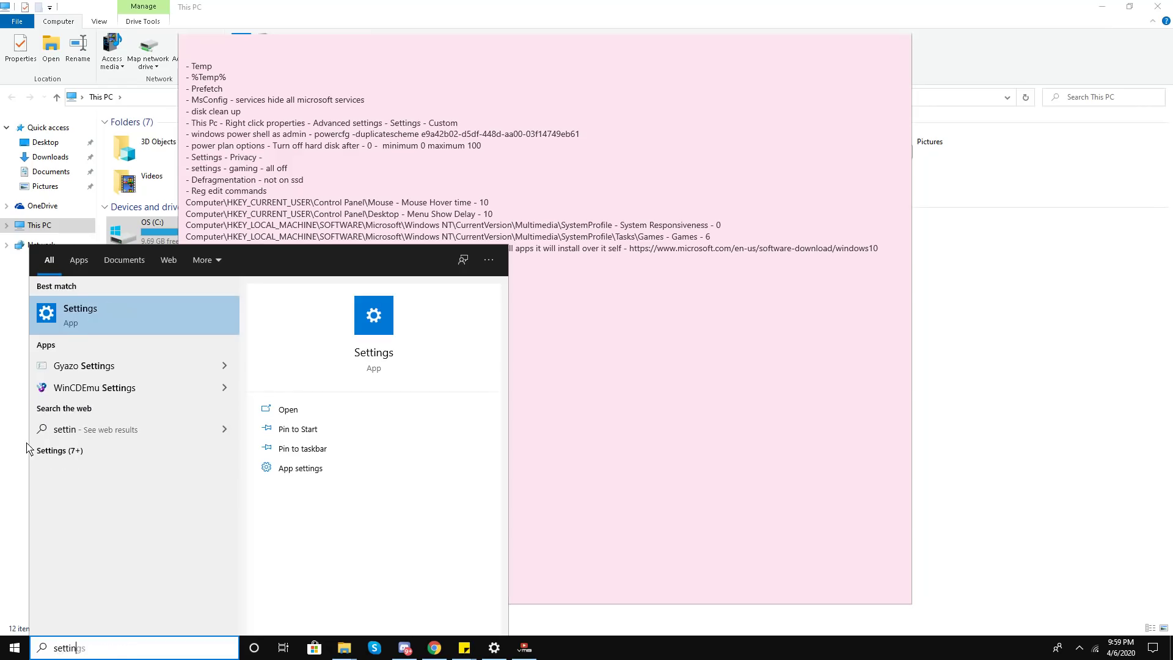
{"action": "key", "text": "Return"}
{"action": "scroll", "coordinate": [26, 452], "scroll_direction": "up", "scroll_amount": 7}
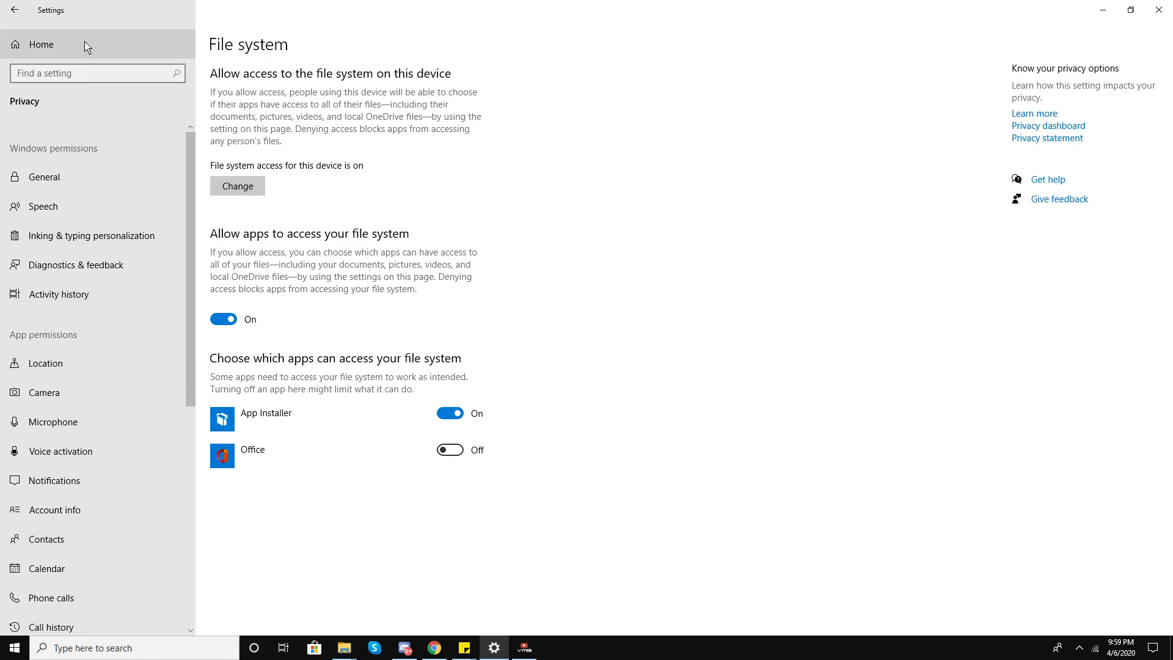
{"action": "left_click", "coordinate": [12, 14]}
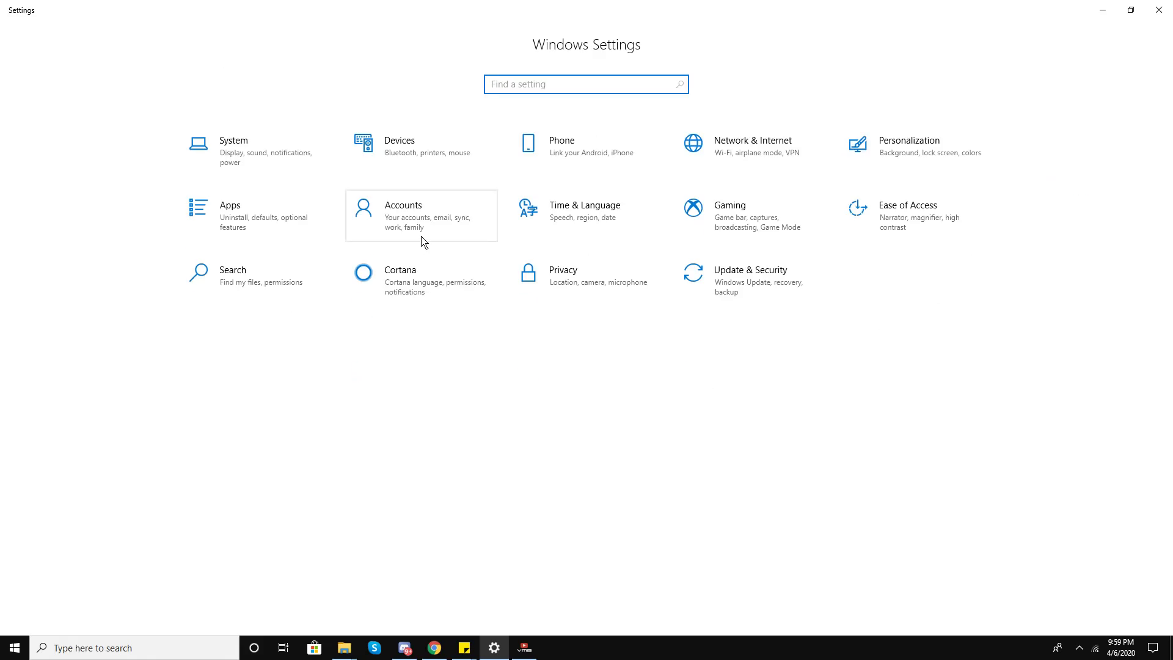
{"action": "left_click", "coordinate": [694, 237]}
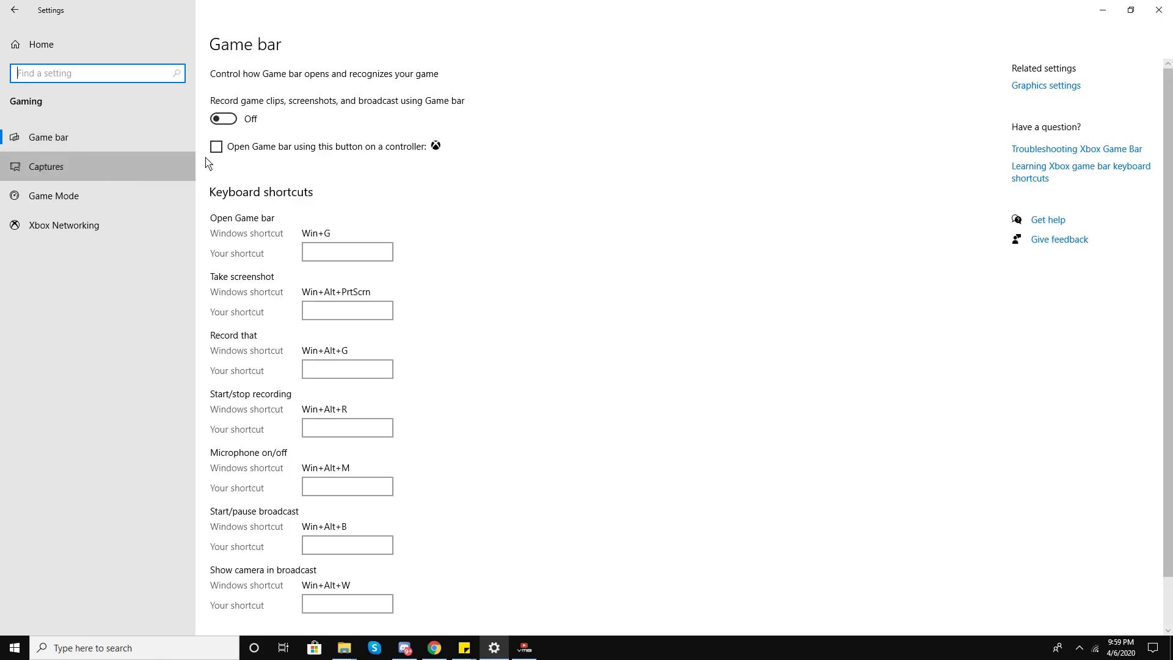
Look over the Captures and Xbox Networking pages, turn off Game Mode, and close Settings.
{"action": "left_click", "coordinate": [124, 160]}
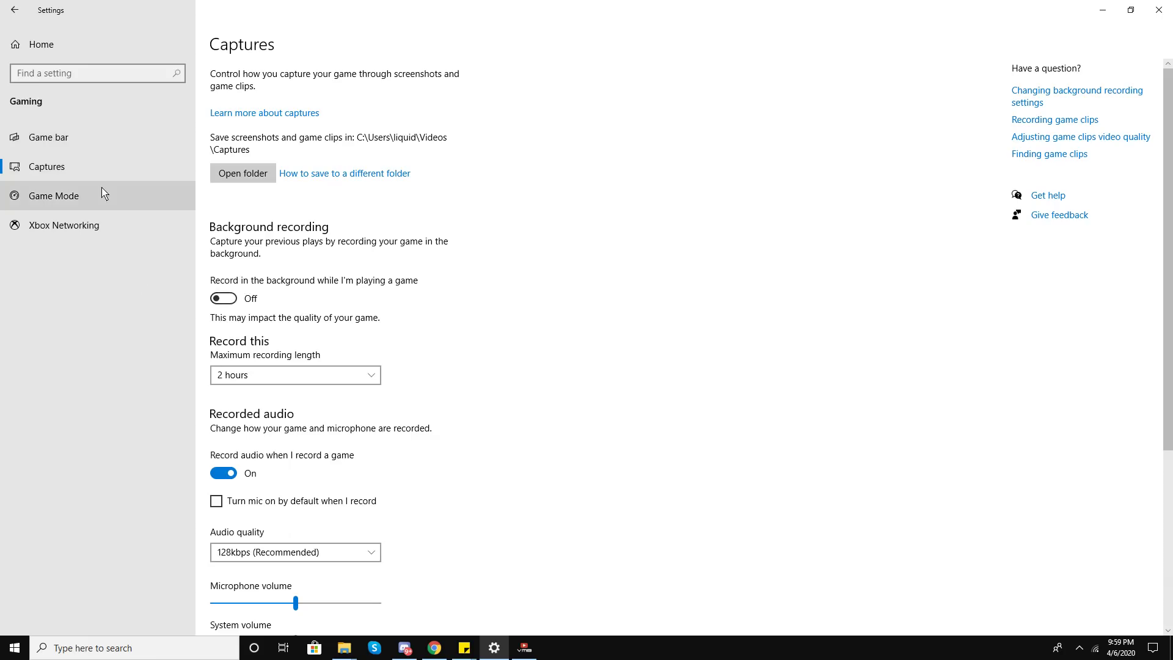
{"action": "left_click", "coordinate": [125, 195]}
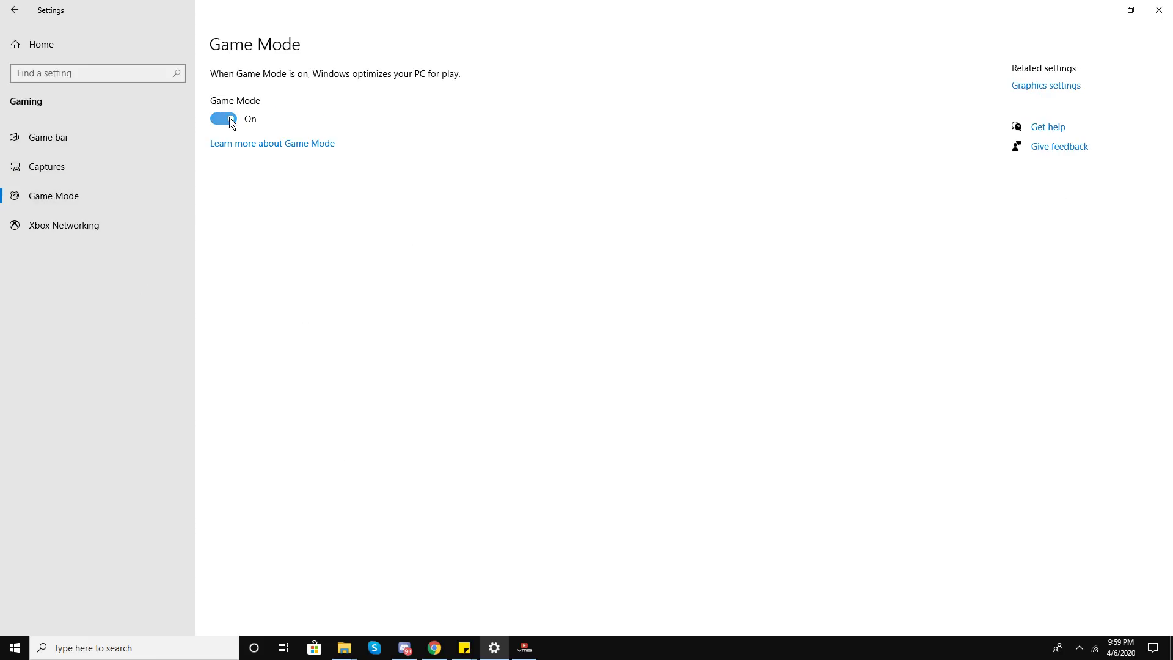
{"action": "left_click", "coordinate": [85, 226]}
{"action": "left_click", "coordinate": [119, 195]}
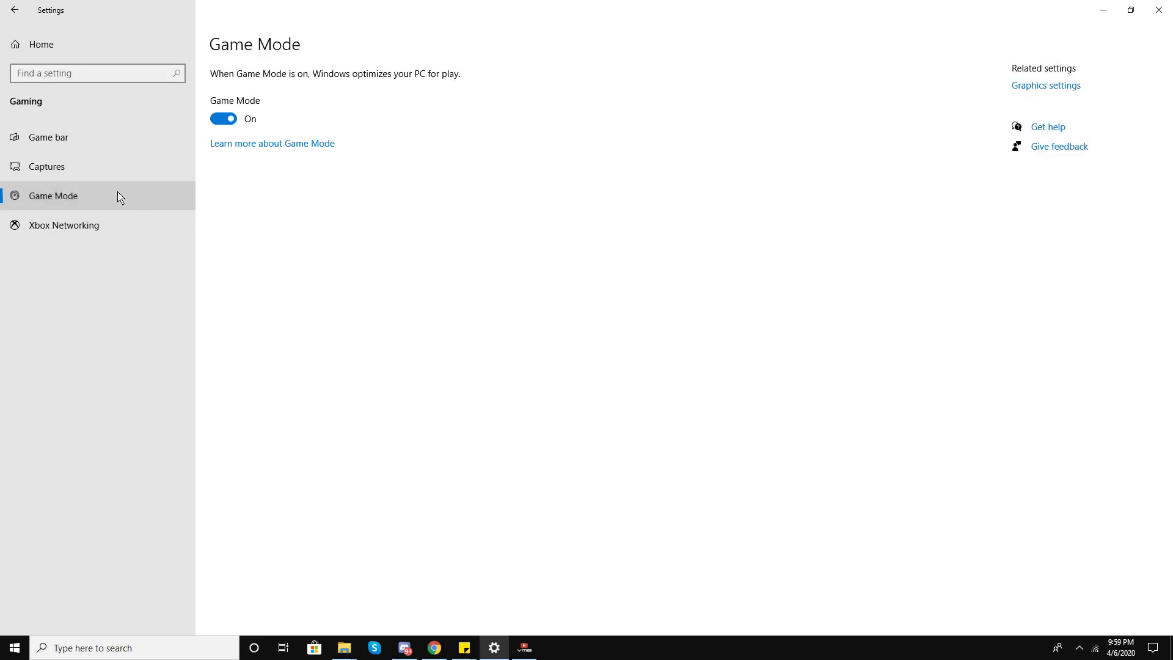
{"action": "left_click", "coordinate": [225, 120]}
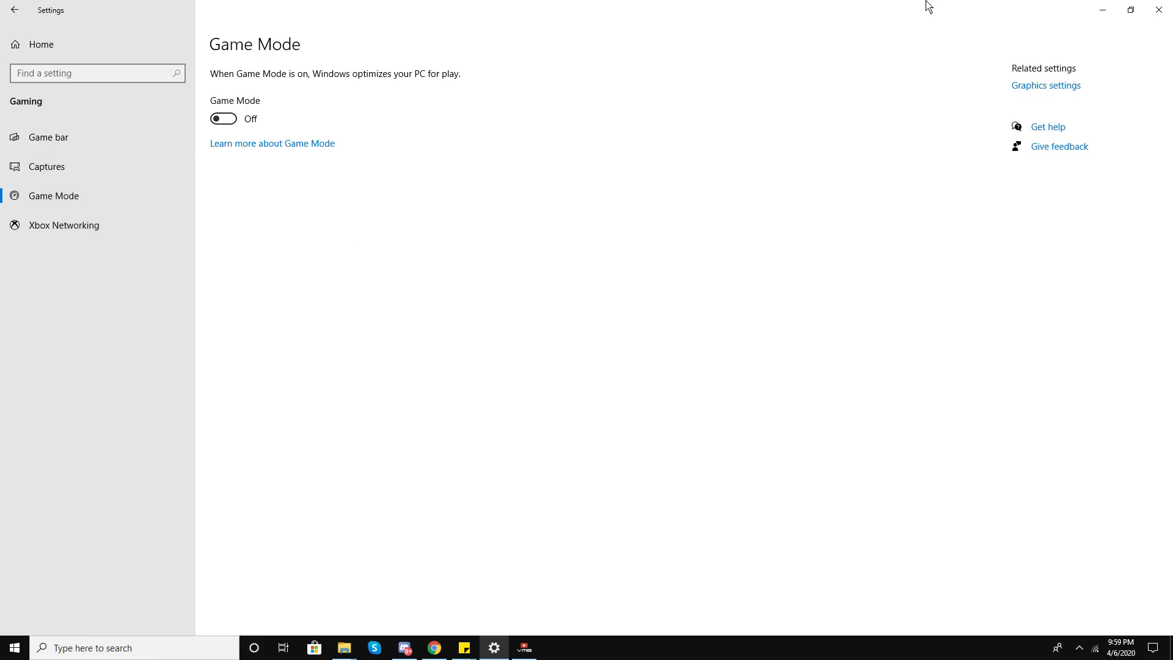
{"action": "left_click", "coordinate": [1159, 9]}
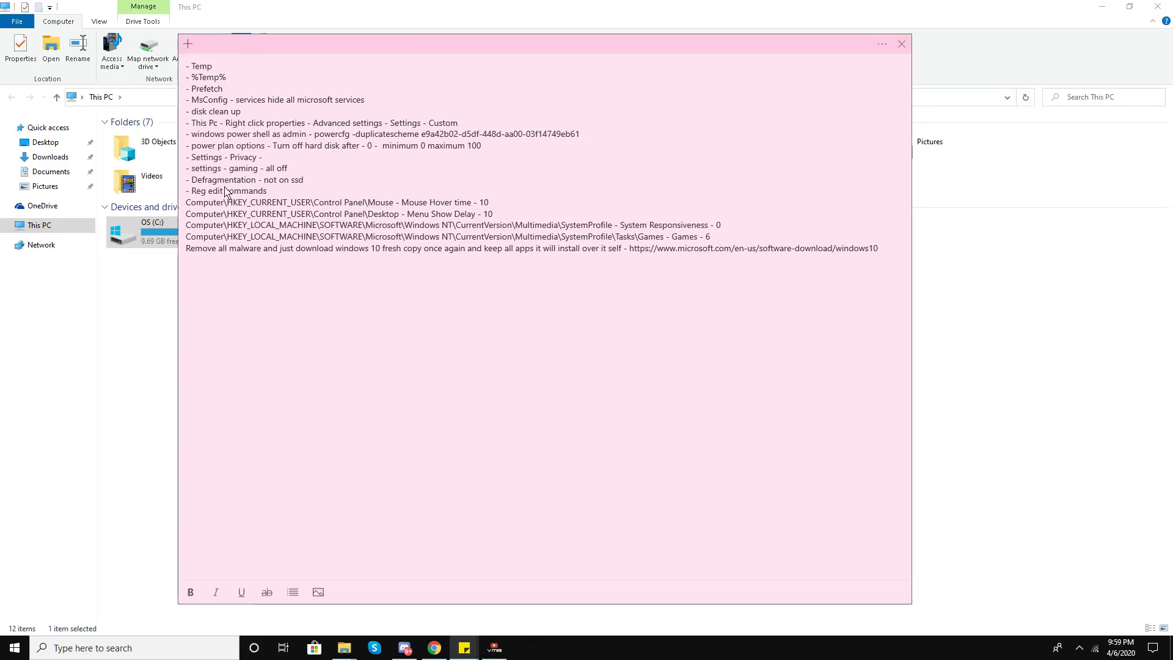
Check the drives and the optimization schedule in the defragmentation tool, leaving without changes.
{"action": "left_click", "coordinate": [122, 648]}
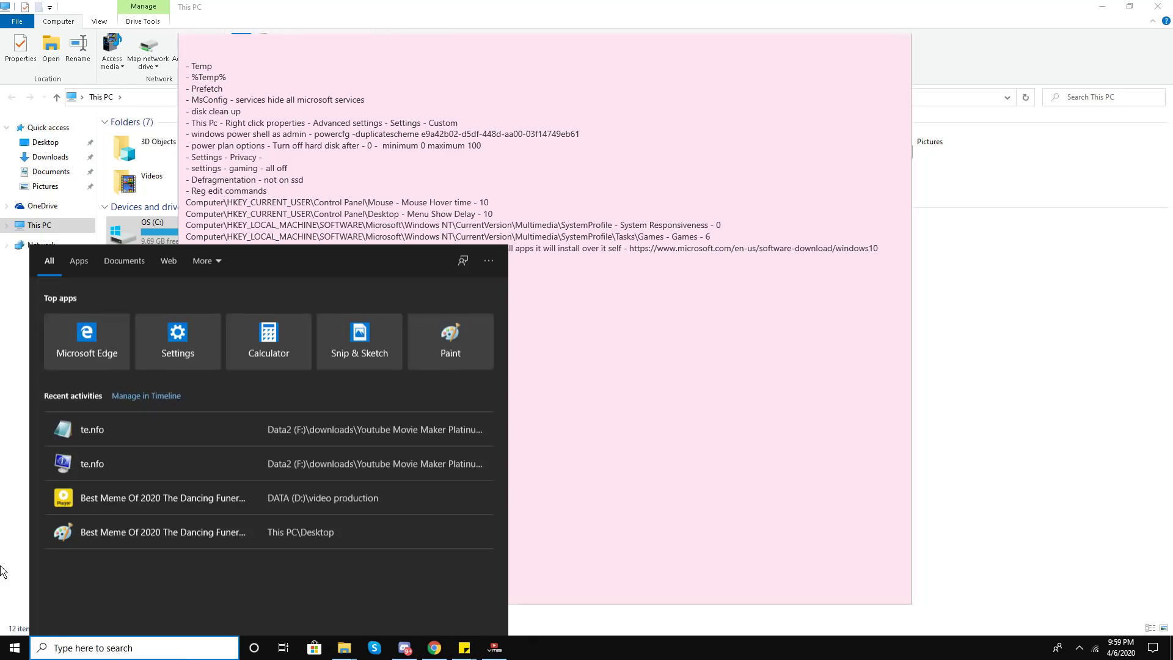
{"action": "type", "text": "defrag"}
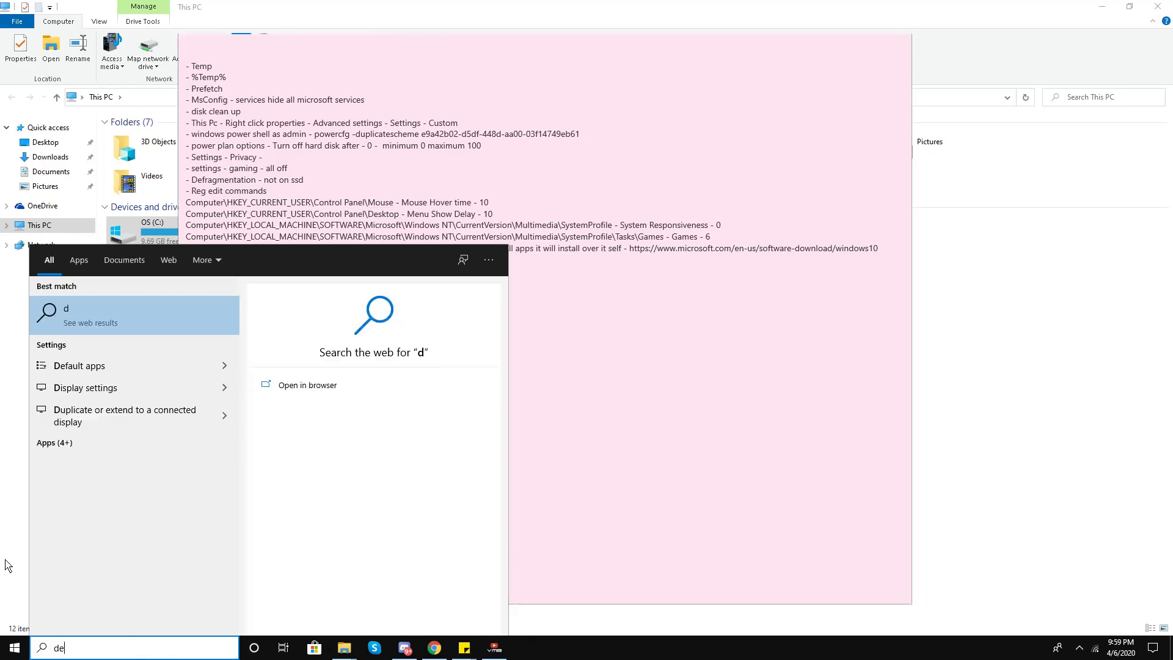
{"action": "key", "text": "Return"}
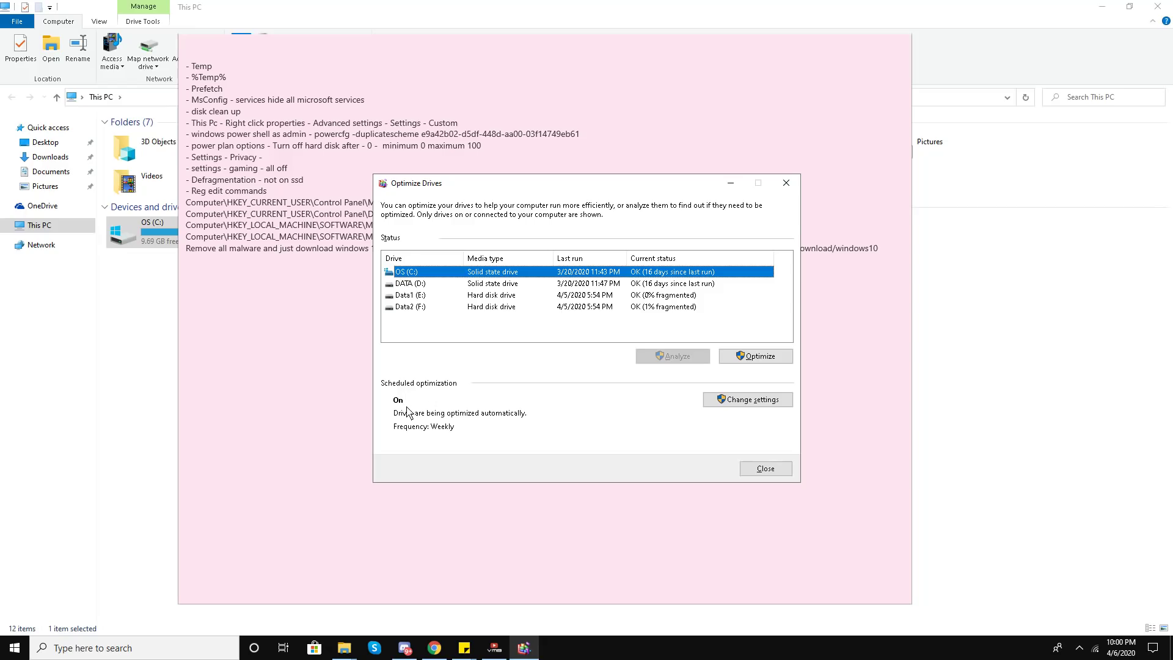
{"action": "left_click", "coordinate": [715, 399]}
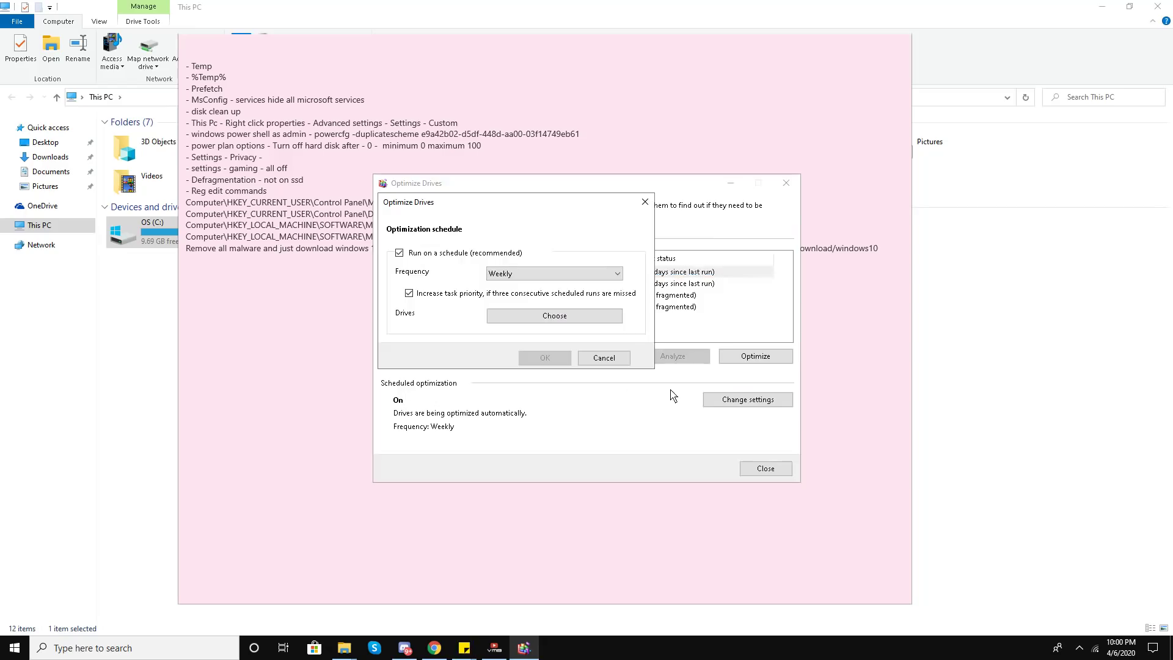
{"action": "left_click", "coordinate": [646, 202]}
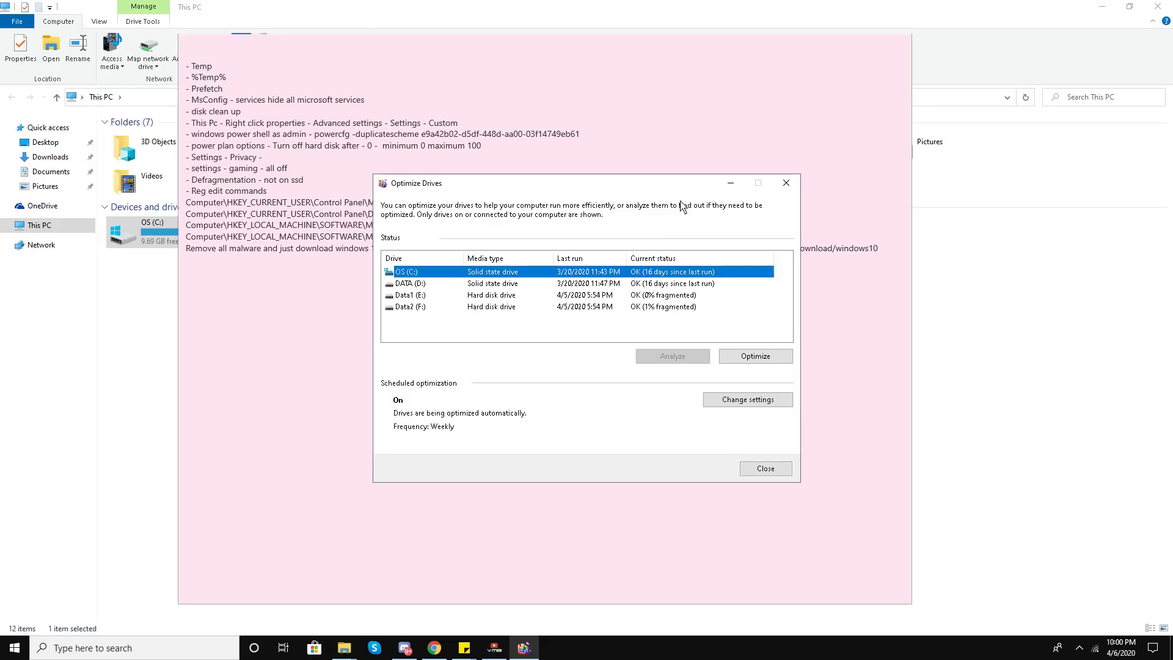
{"action": "left_click", "coordinate": [786, 183]}
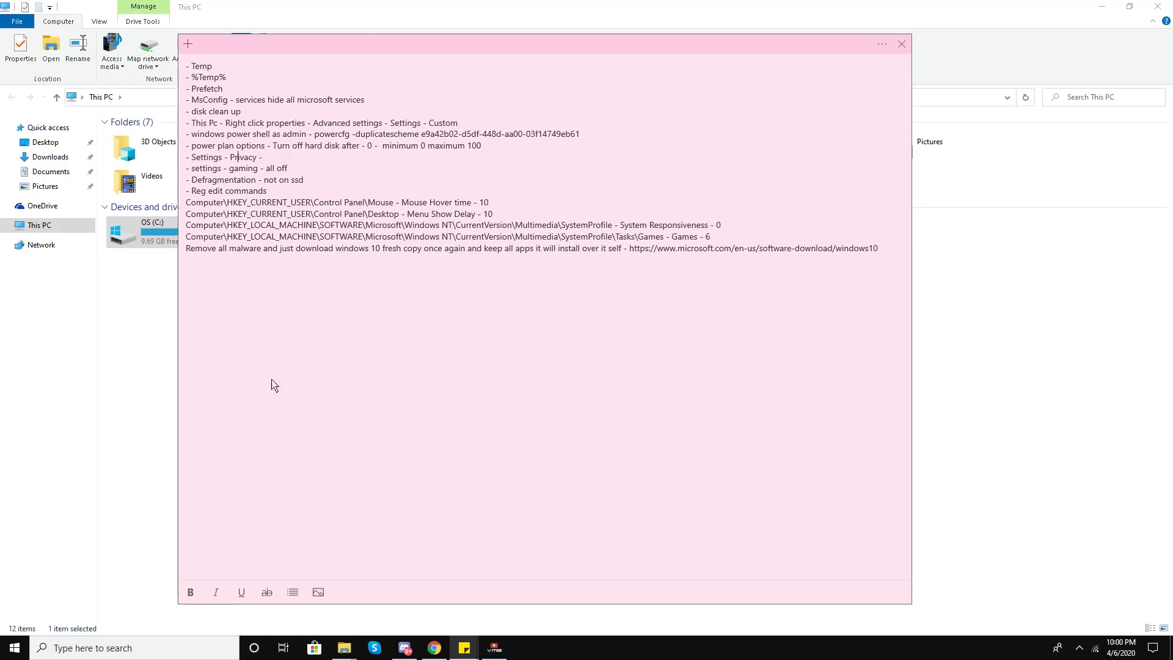
Open the Registry Editor.
{"action": "left_click", "coordinate": [210, 655]}
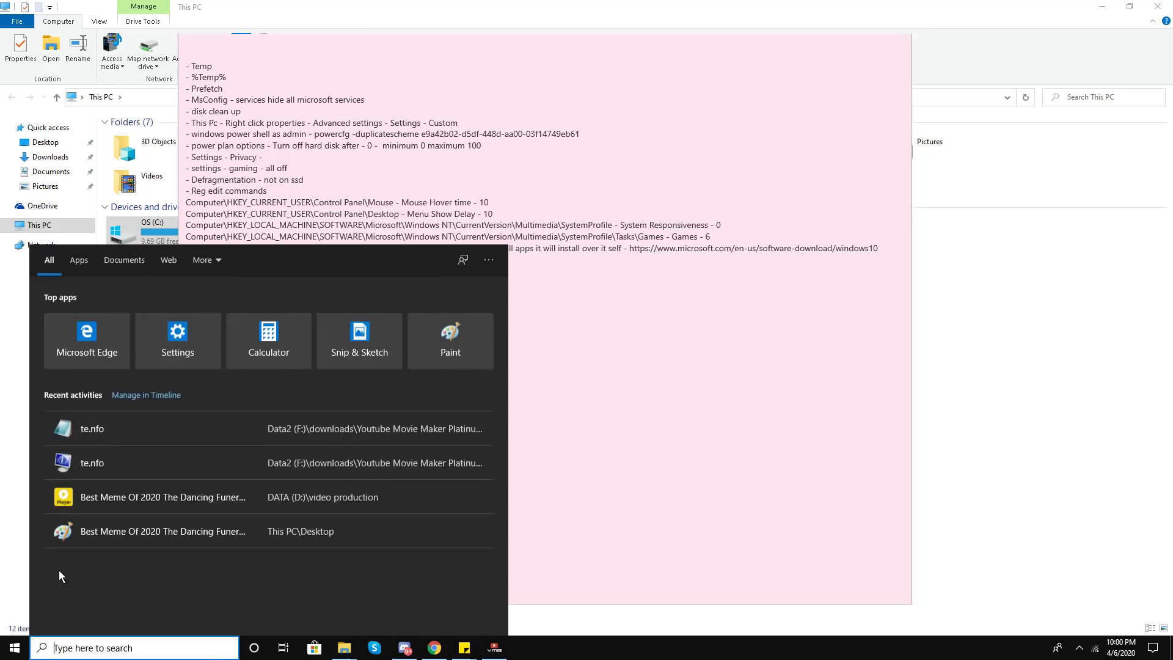
{"action": "type", "text": "reg"}
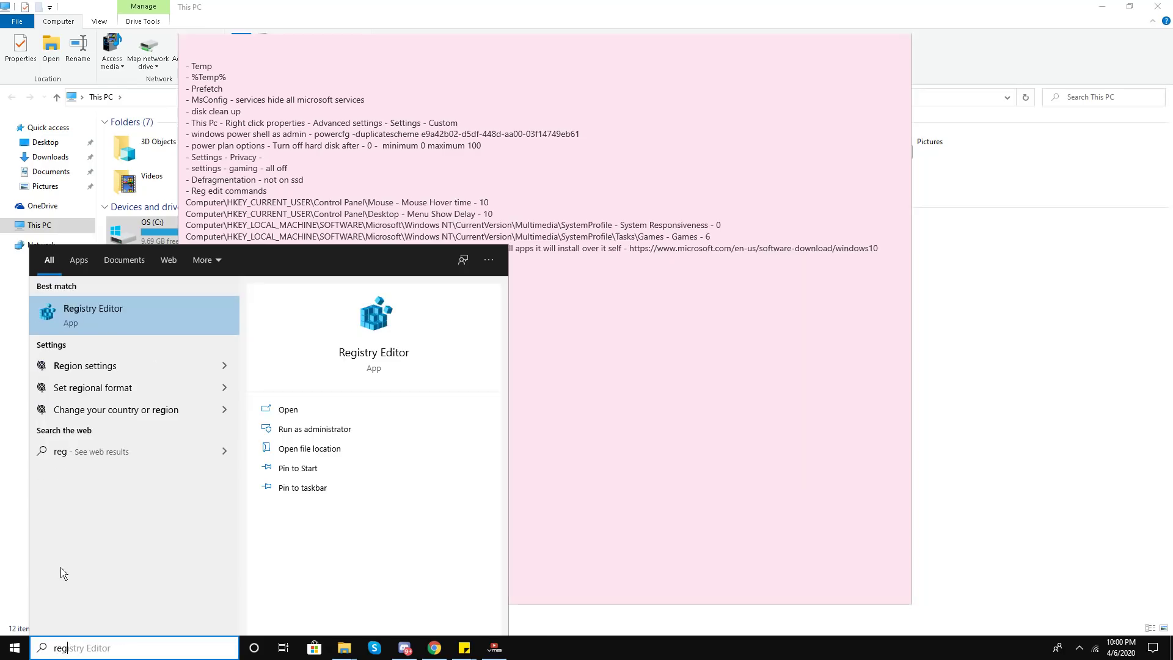
{"action": "key", "text": "Return"}
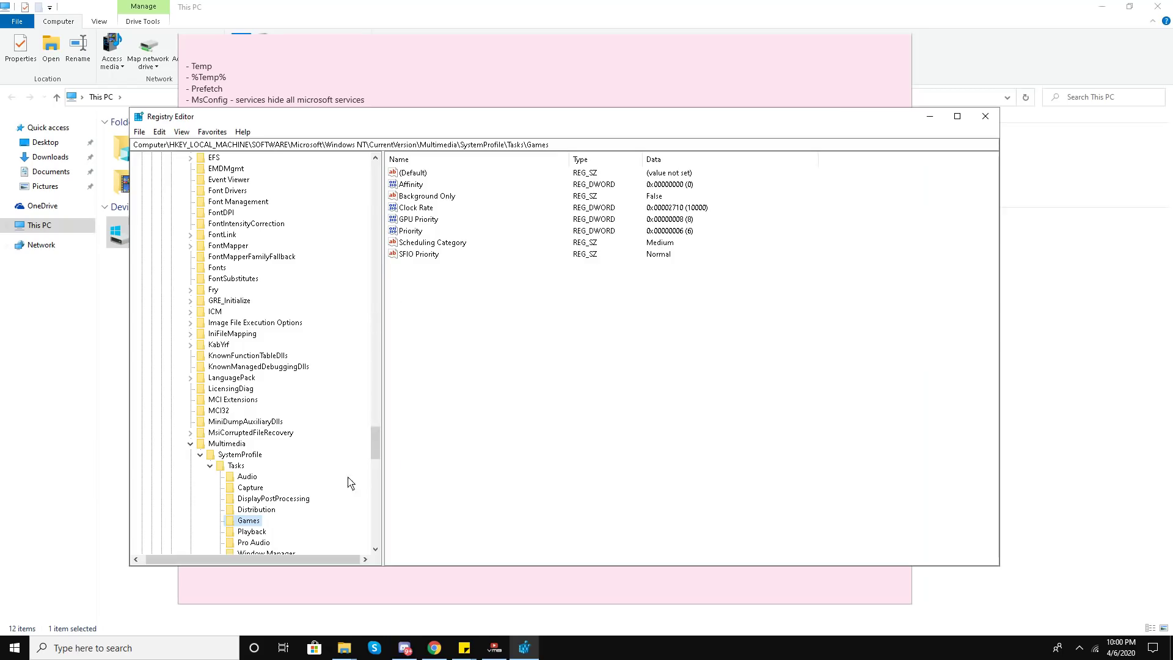
Collapse the HKEY_LOCAL_MACHINE branch in the registry tree and move the Registry Editor window clear of the checklist note.
{"action": "left_click_drag", "start_coordinate": [373, 442], "coordinate": [350, 149]}
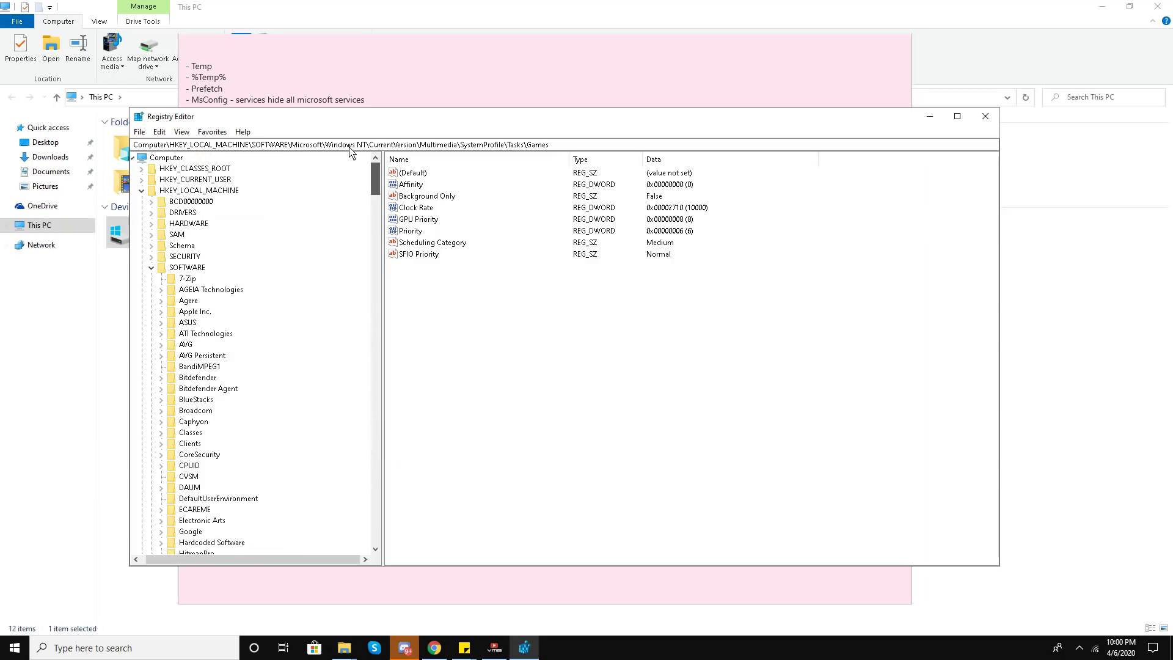
{"action": "left_click", "coordinate": [141, 190]}
{"action": "left_click_drag", "start_coordinate": [385, 116], "coordinate": [316, 320]}
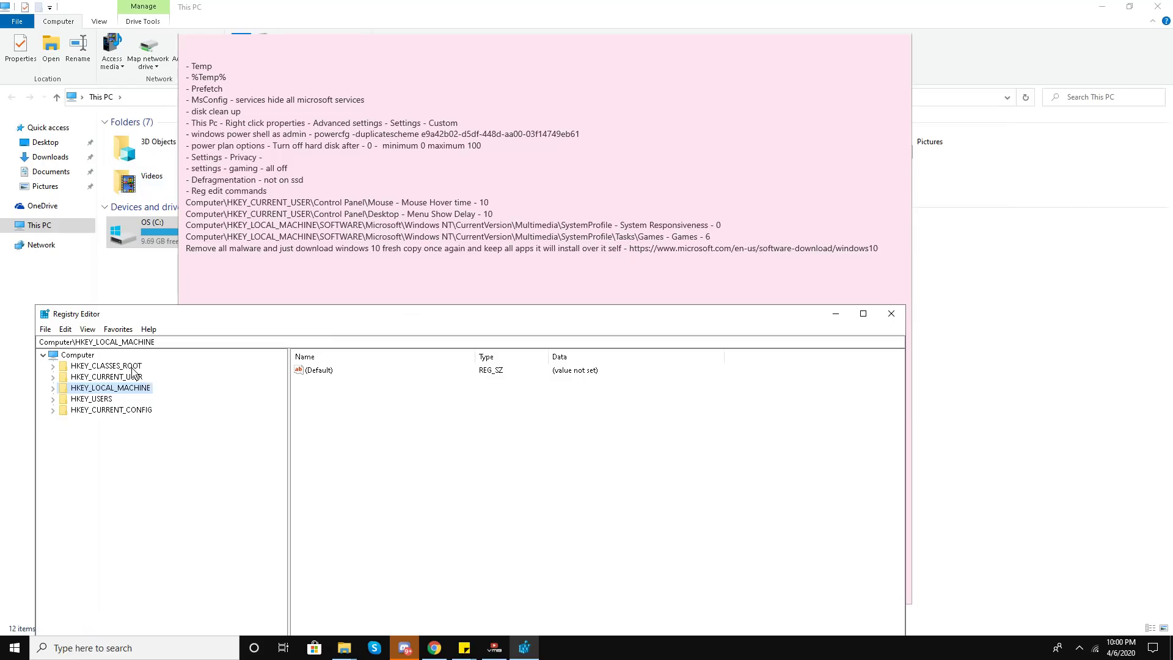
Go to HKEY_CURRENT_USER\Control Panel\Mouse and confirm the MouseHoverTime value data as 10.
{"action": "left_click", "coordinate": [121, 381]}
{"action": "double_click", "coordinate": [120, 381]}
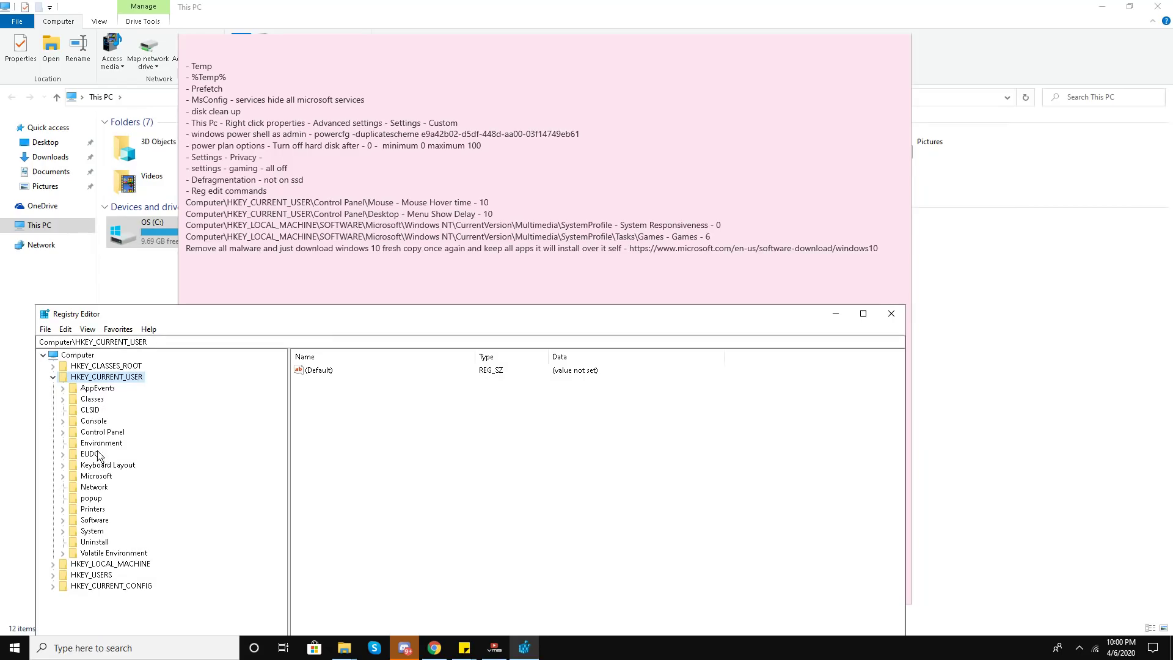
{"action": "double_click", "coordinate": [98, 432]}
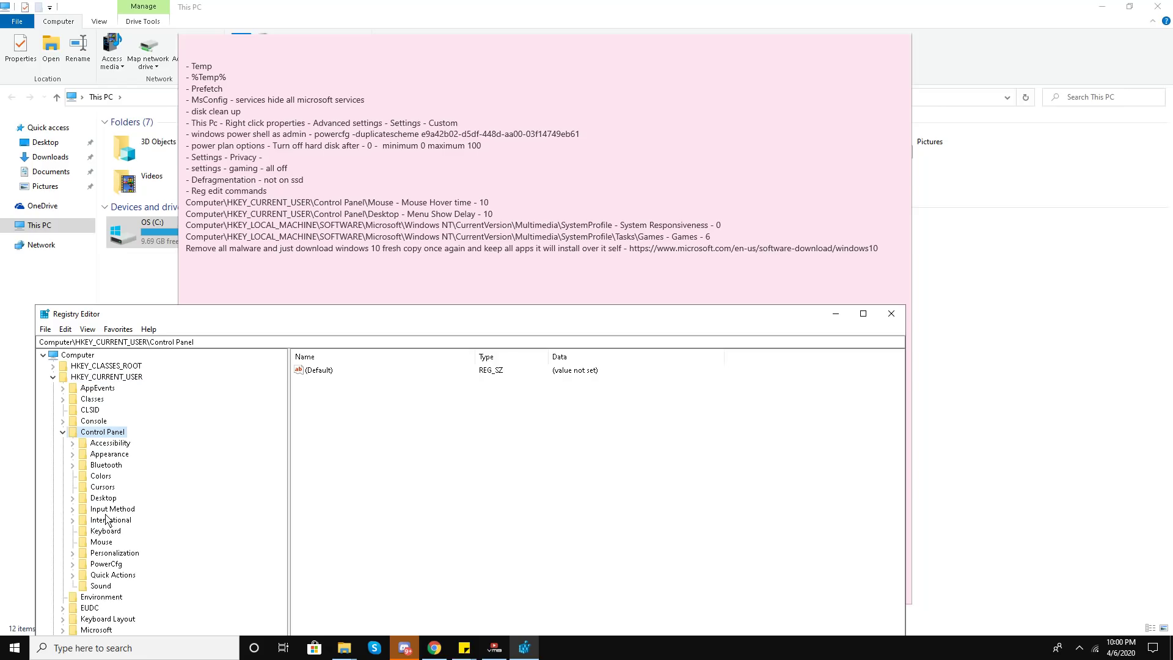
{"action": "left_click", "coordinate": [102, 542]}
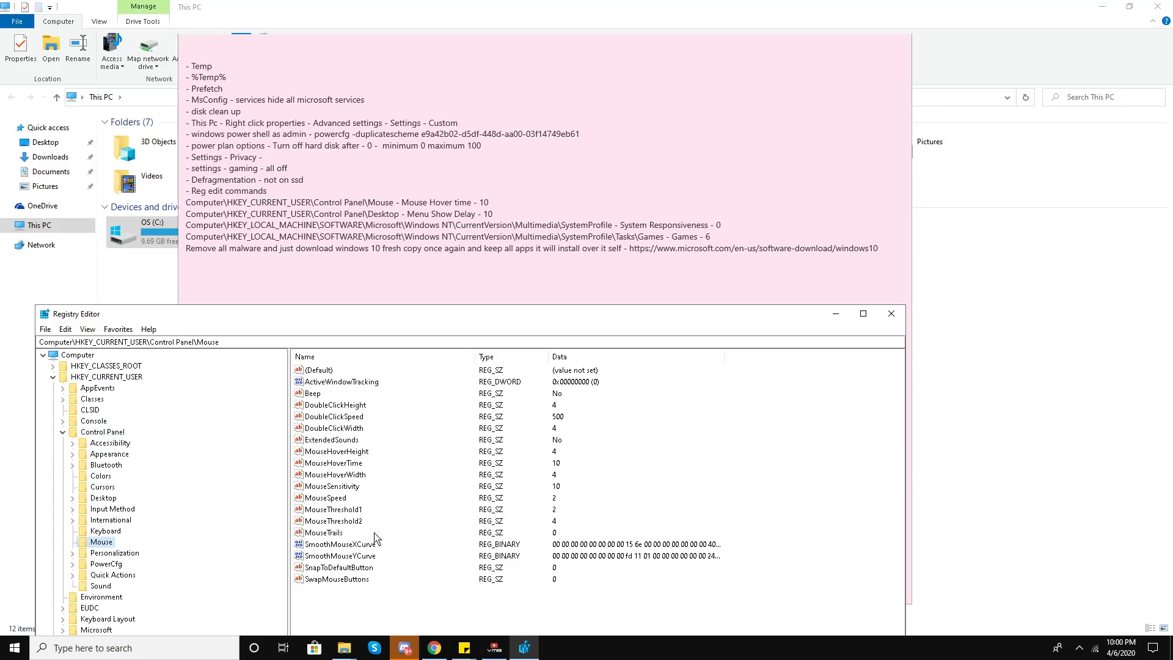
{"action": "double_click", "coordinate": [337, 464]}
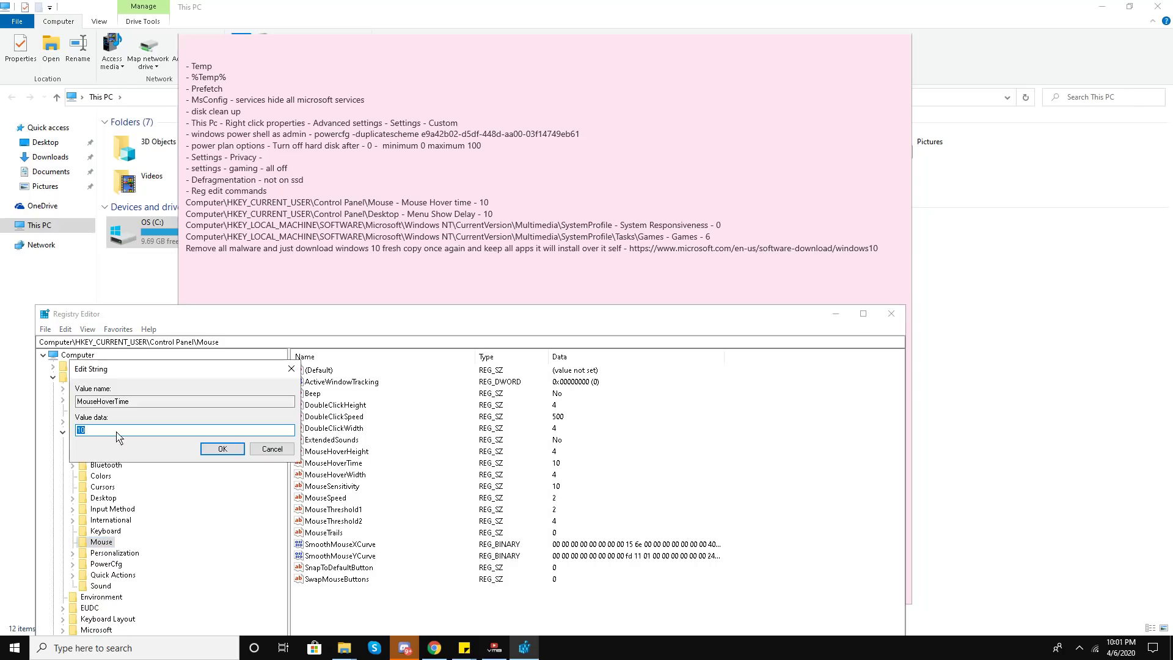
{"action": "left_click", "coordinate": [223, 449]}
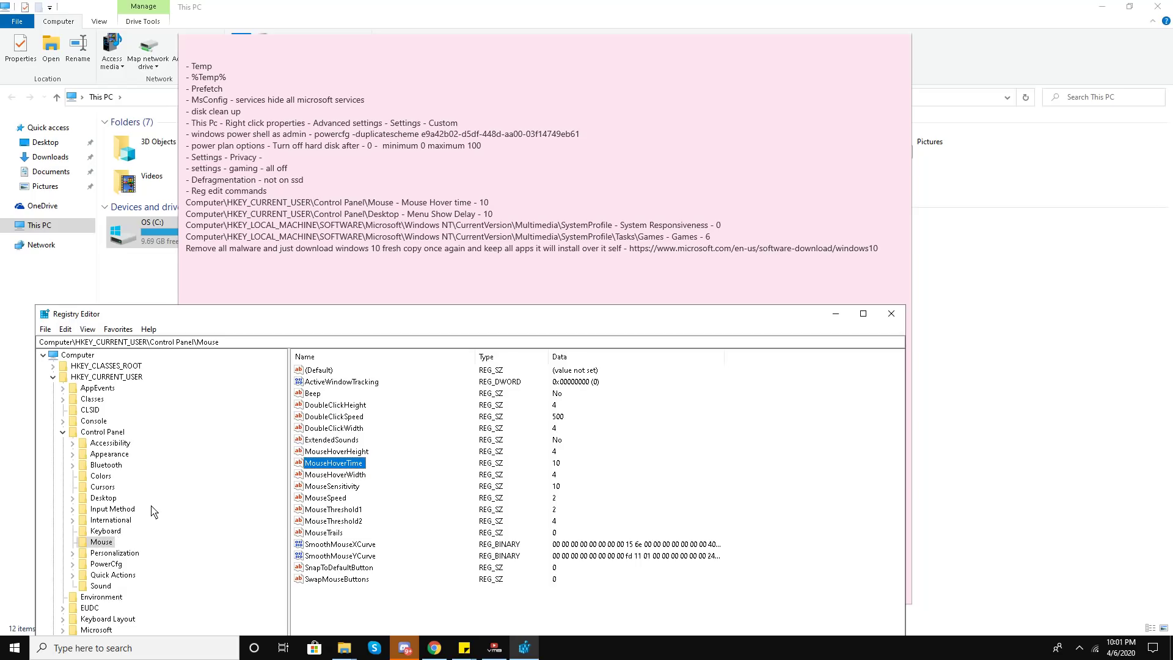
Go to the Desktop key under Control Panel and confirm the MenuShowDelay value data as 10.
{"action": "double_click", "coordinate": [103, 498]}
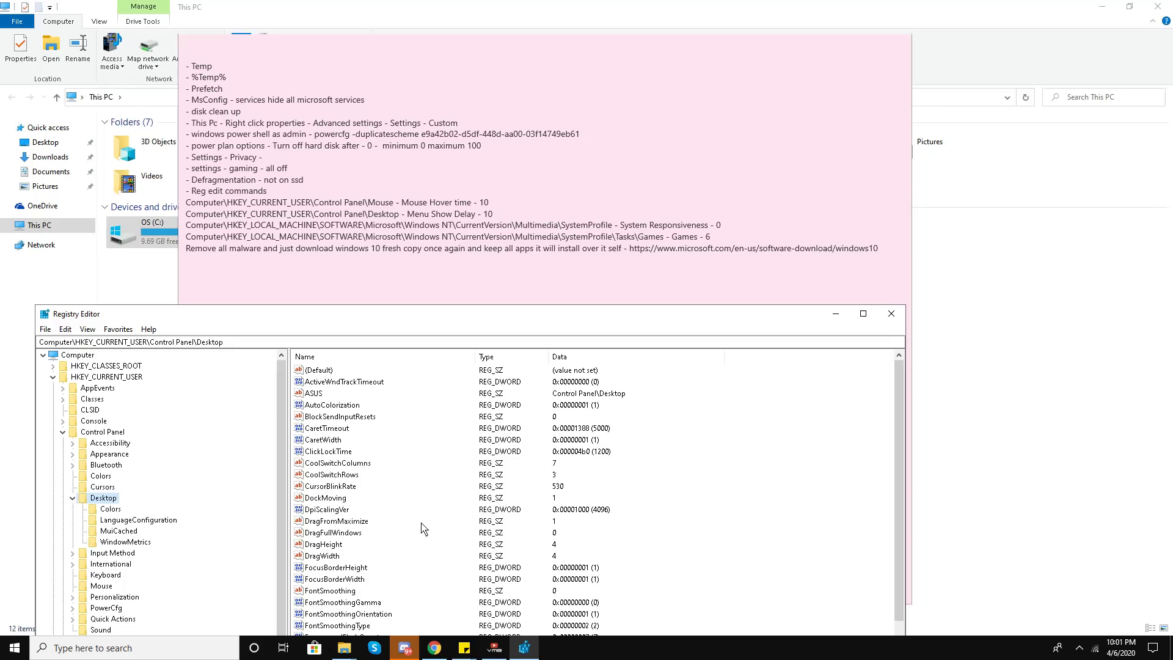
{"action": "scroll", "coordinate": [404, 515], "scroll_direction": "down", "scroll_amount": 3}
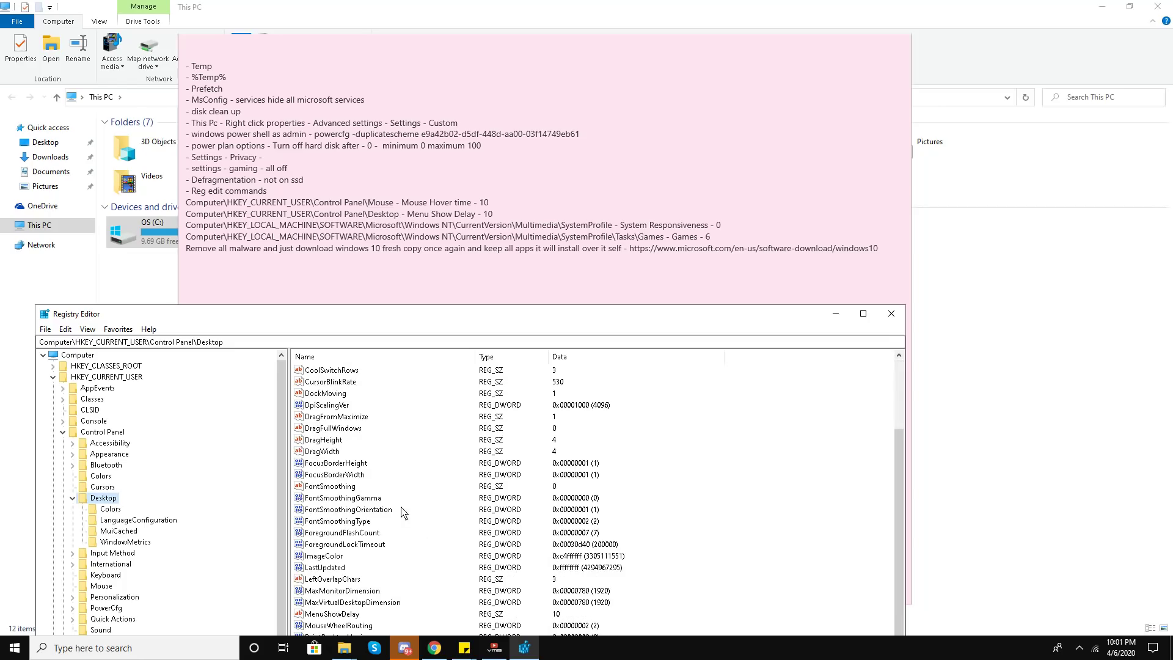
{"action": "left_click", "coordinate": [365, 499]}
{"action": "key", "text": "m"}
{"action": "key", "text": "Down"}
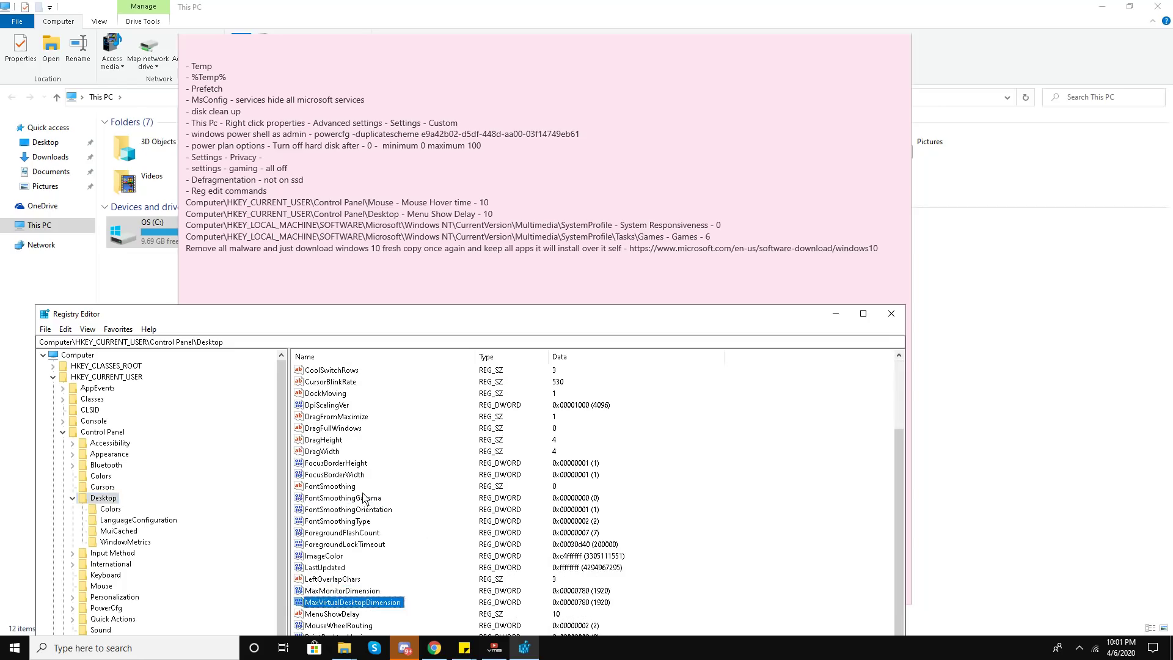
{"action": "scroll", "coordinate": [364, 498], "scroll_direction": "down", "scroll_amount": 2}
{"action": "double_click", "coordinate": [363, 544]}
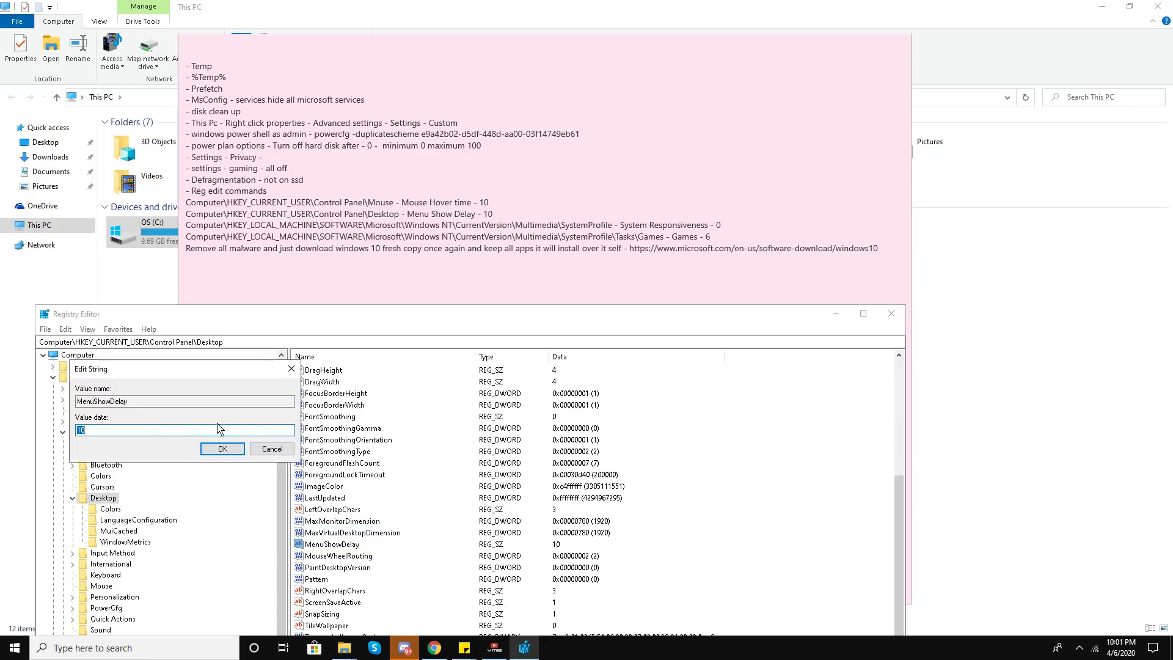
{"action": "left_click", "coordinate": [223, 449]}
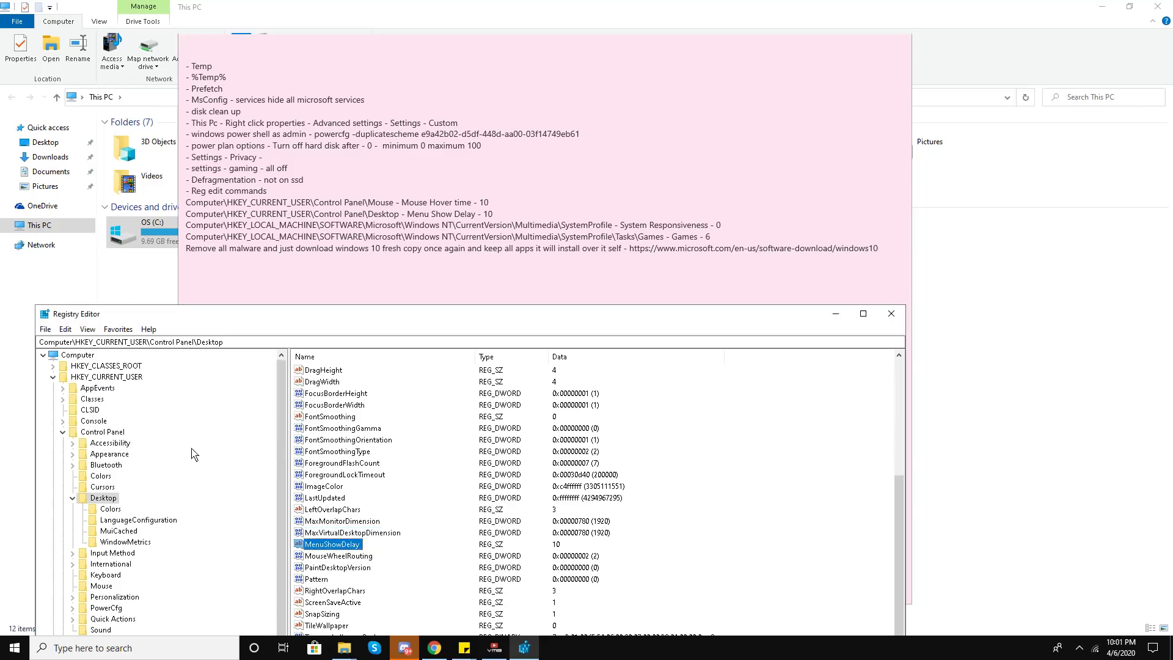
Go to HKEY_LOCAL_MACHINE\SOFTWARE\Microsoft\Windows NT\CurrentVersion\Multimedia\SystemProfile and confirm the SystemResponsiveness value data as 0.
{"action": "left_click", "coordinate": [55, 376]}
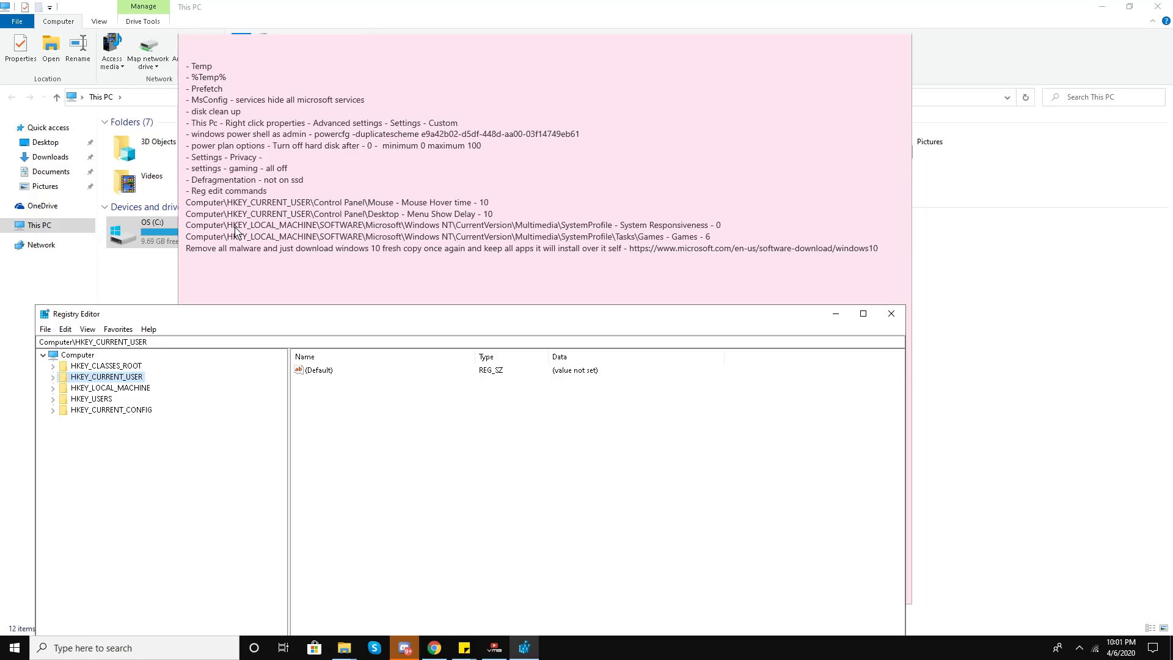
{"action": "double_click", "coordinate": [108, 389]}
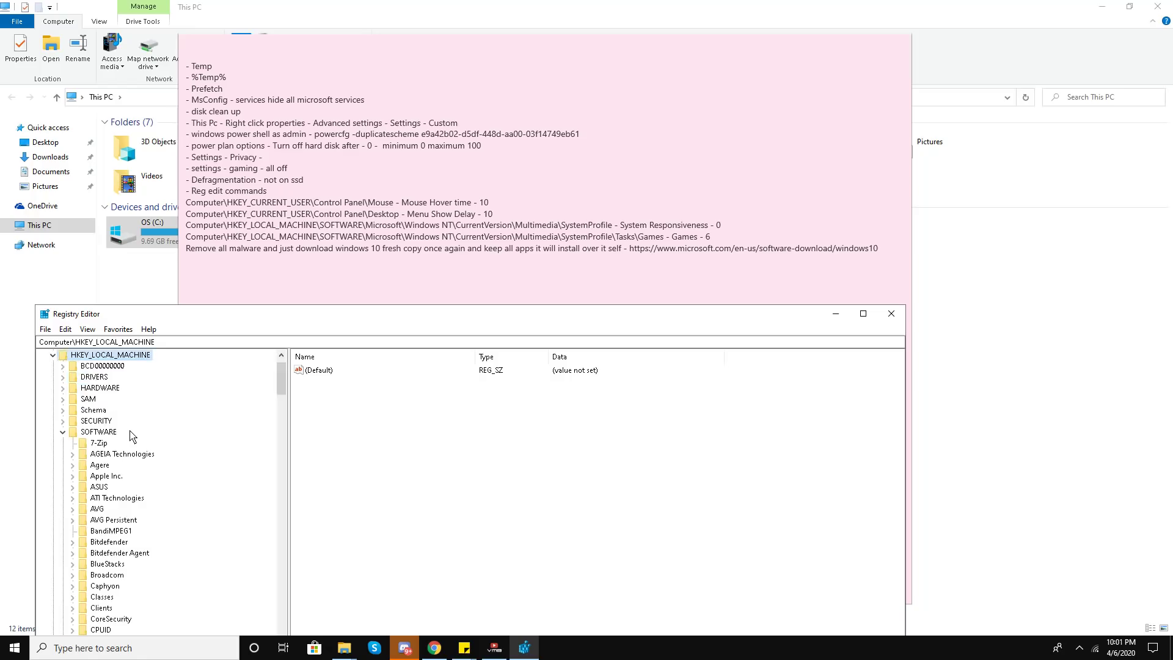
{"action": "scroll", "coordinate": [72, 445], "scroll_direction": "down", "scroll_amount": 1}
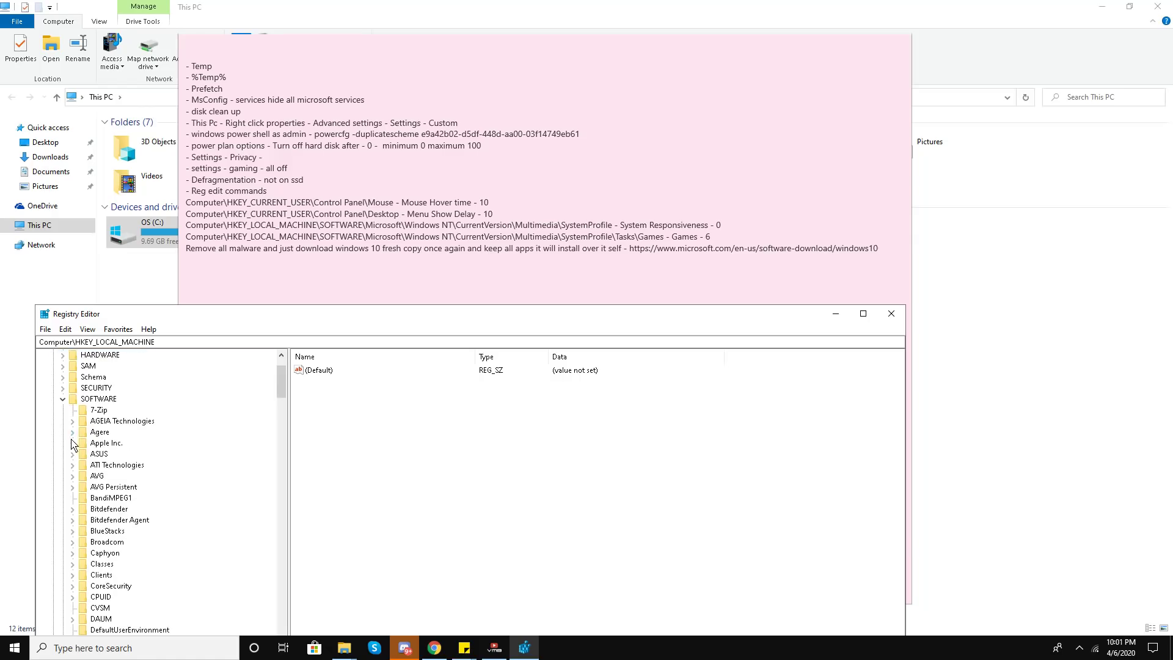
{"action": "scroll", "coordinate": [85, 447], "scroll_direction": "down", "scroll_amount": 10}
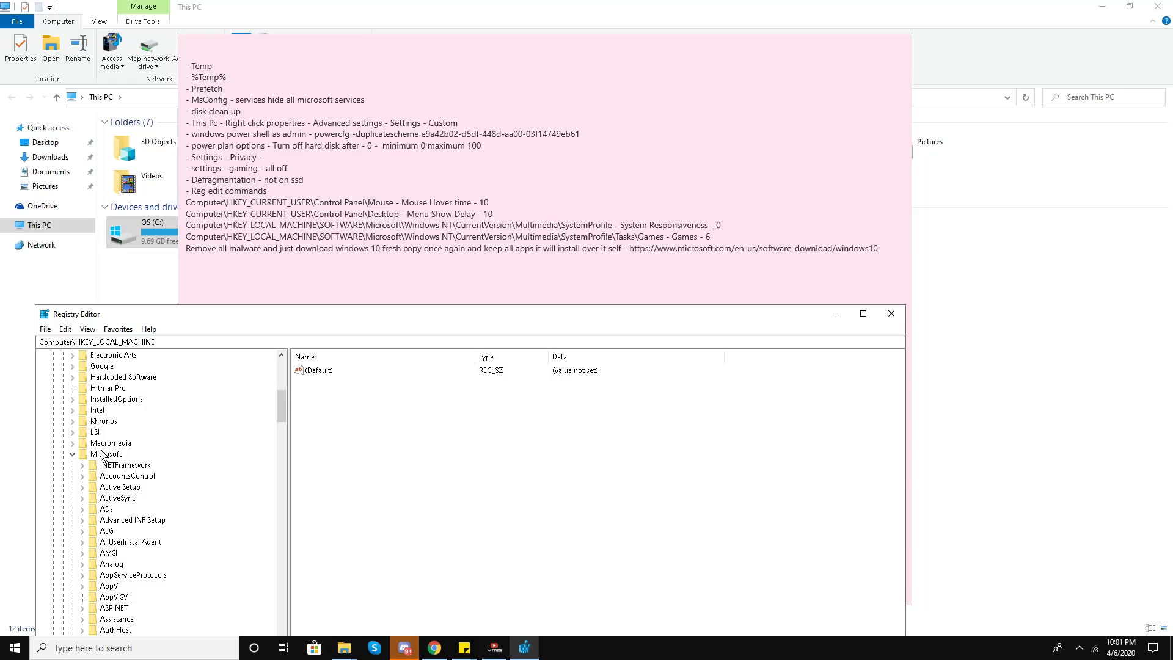
{"action": "scroll", "coordinate": [101, 454], "scroll_direction": "down", "scroll_amount": 20}
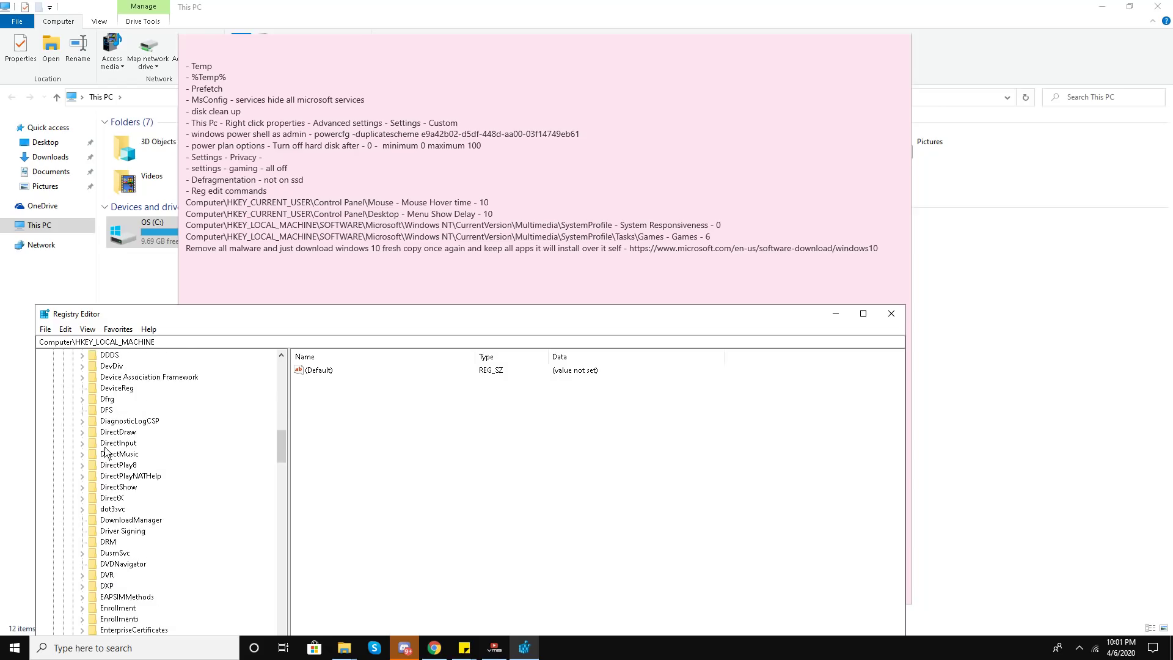
{"action": "scroll", "coordinate": [107, 453], "scroll_direction": "down", "scroll_amount": 20}
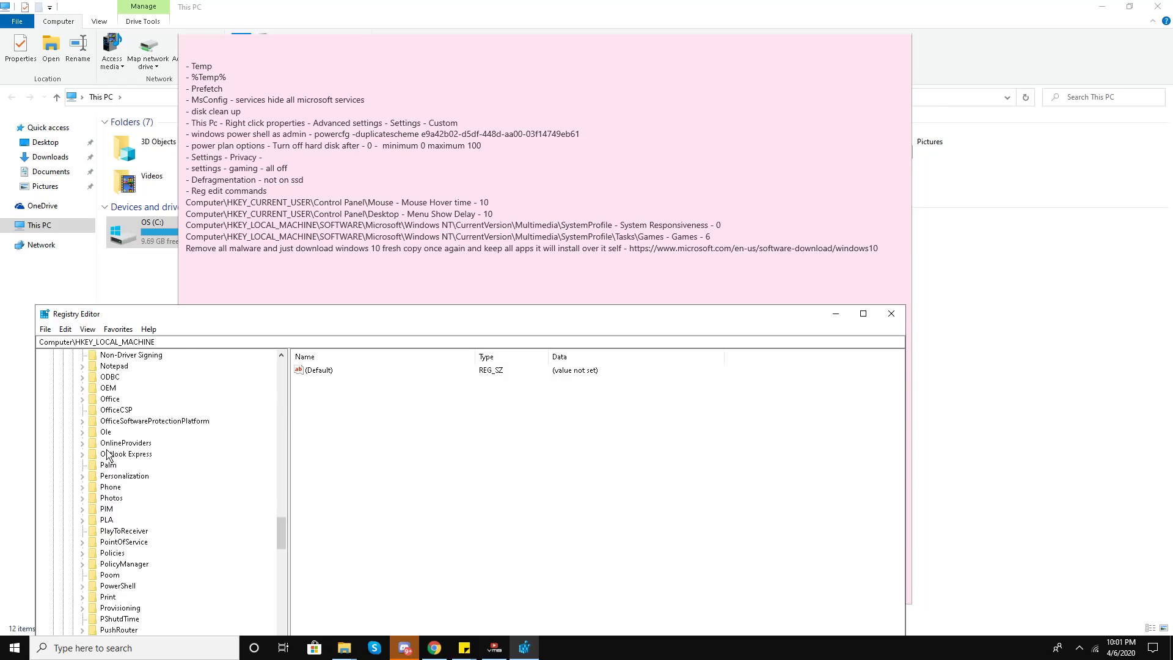
{"action": "scroll", "coordinate": [105, 454], "scroll_direction": "down", "scroll_amount": 20}
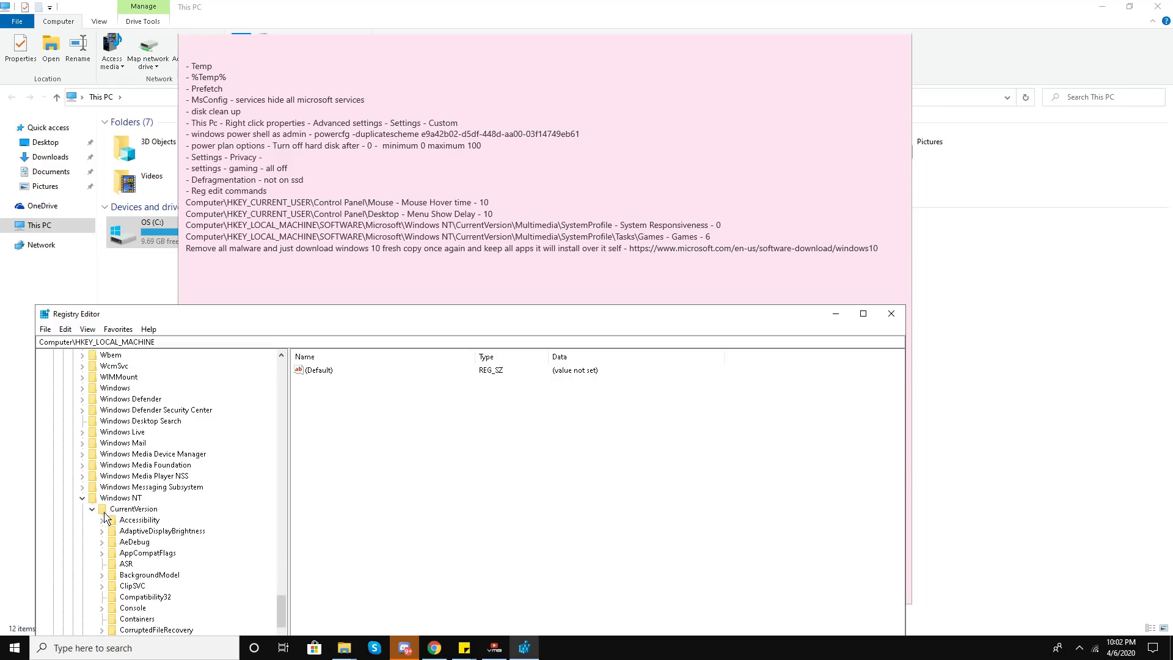
{"action": "scroll", "coordinate": [106, 518], "scroll_direction": "down", "scroll_amount": 12}
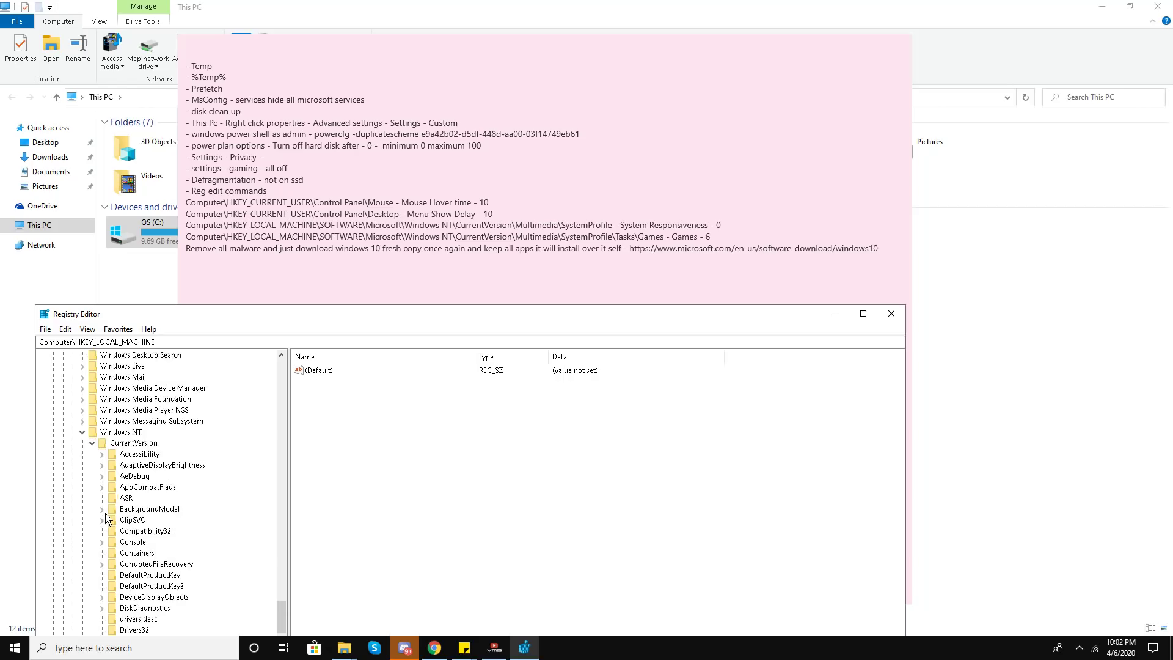
{"action": "scroll", "coordinate": [104, 518], "scroll_direction": "down", "scroll_amount": 2}
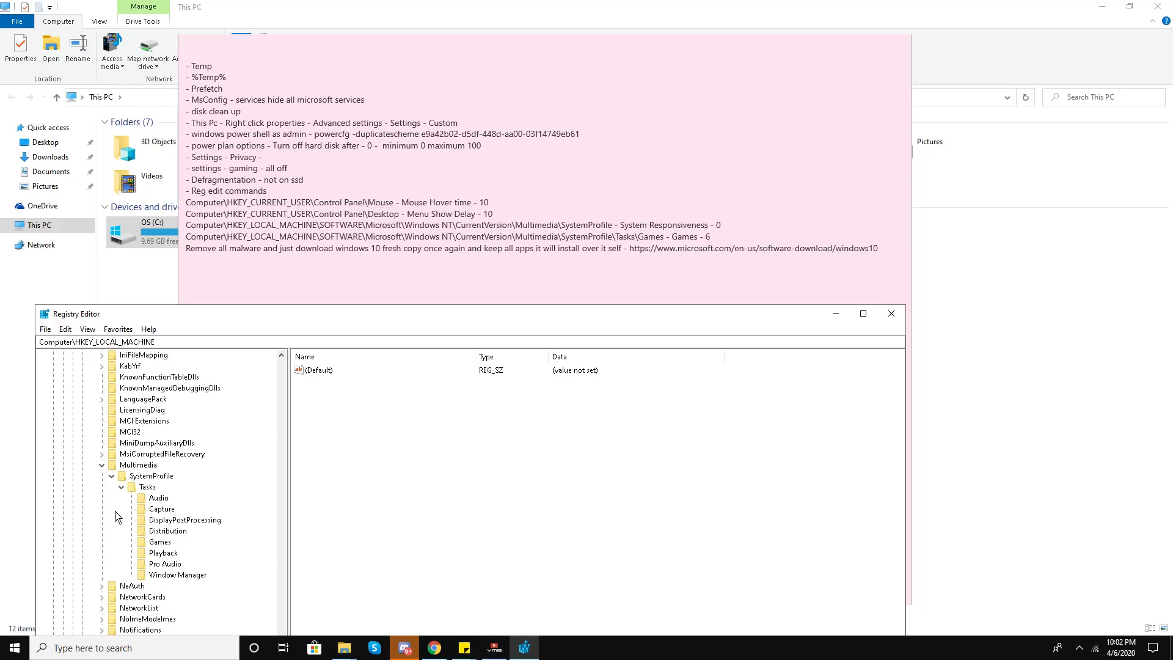
{"action": "double_click", "coordinate": [127, 477]}
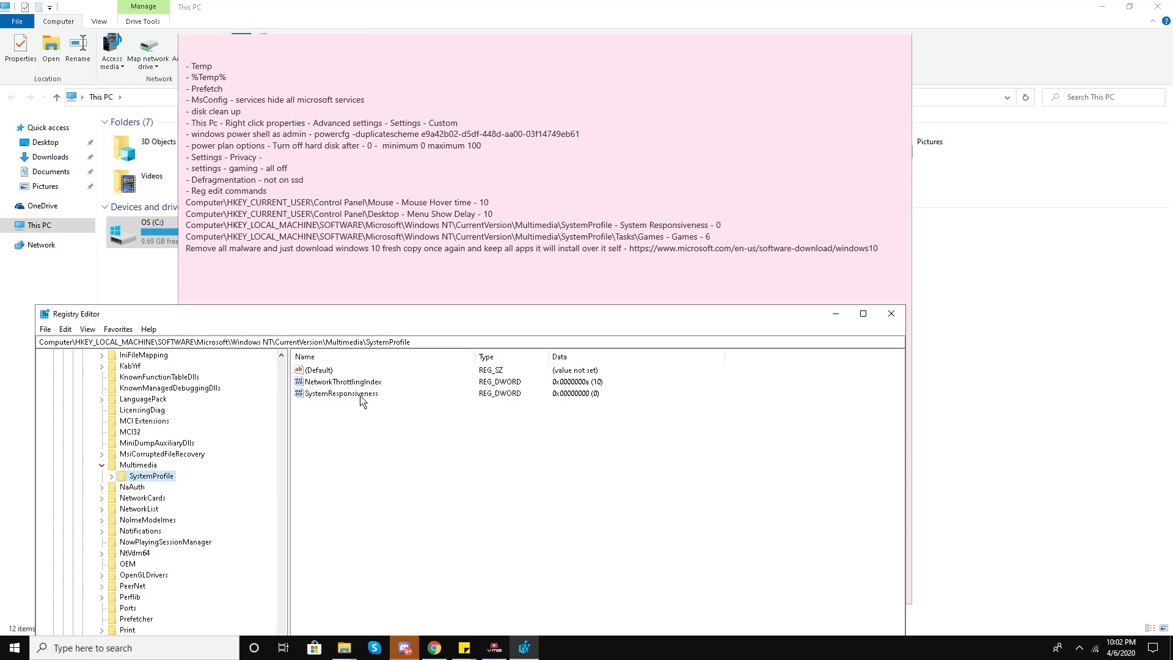
{"action": "double_click", "coordinate": [342, 394]}
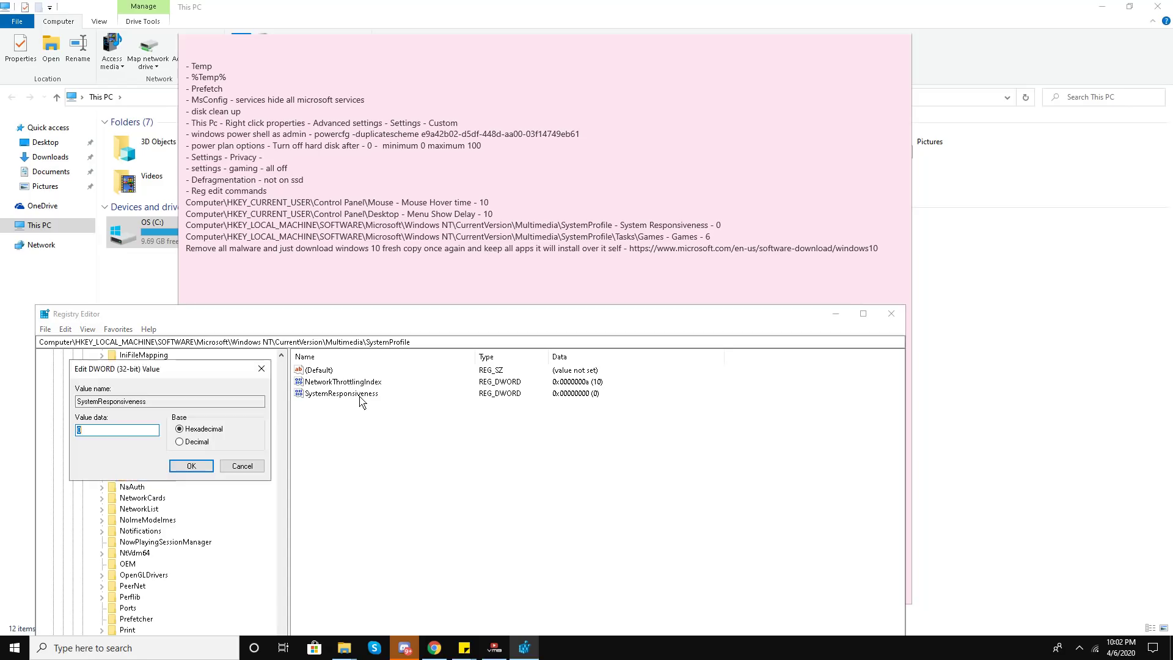
{"action": "left_click", "coordinate": [172, 466]}
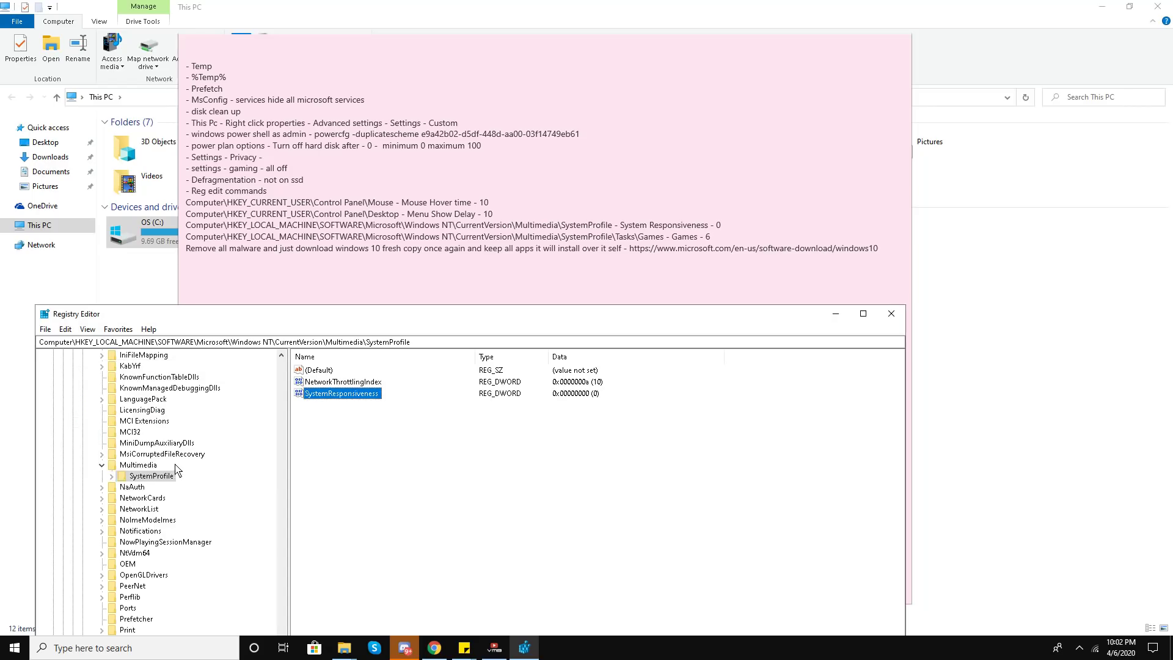
Go to the Games key under SystemProfile\Tasks and confirm the Priority value data as 6.
{"action": "left_click", "coordinate": [139, 479]}
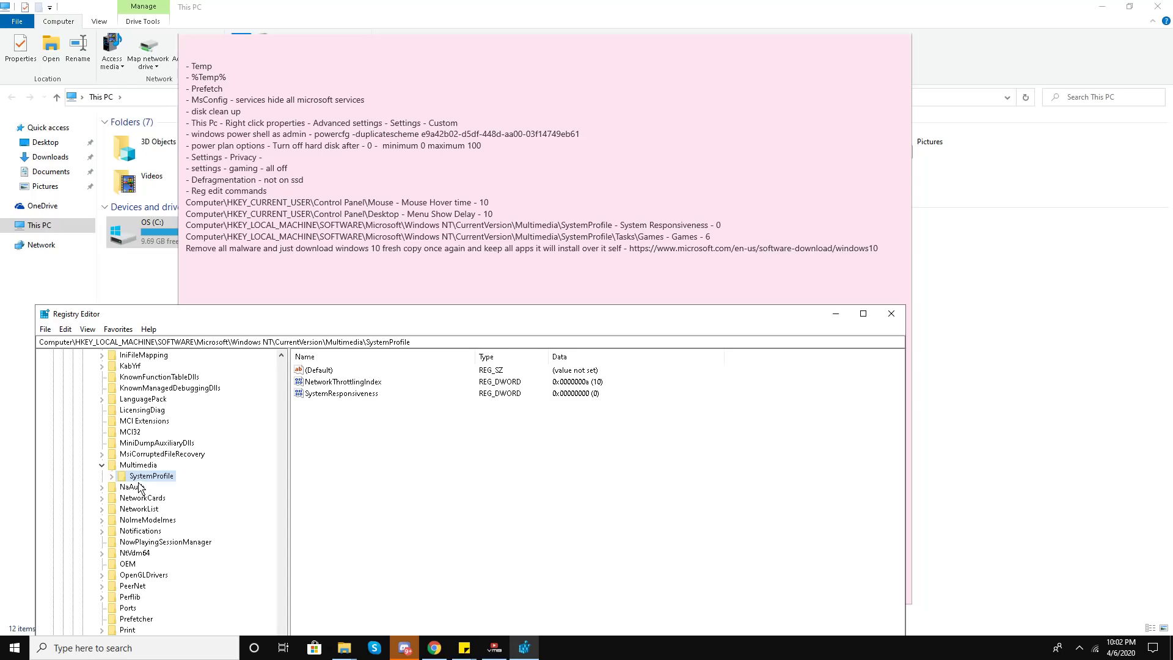
{"action": "double_click", "coordinate": [142, 481]}
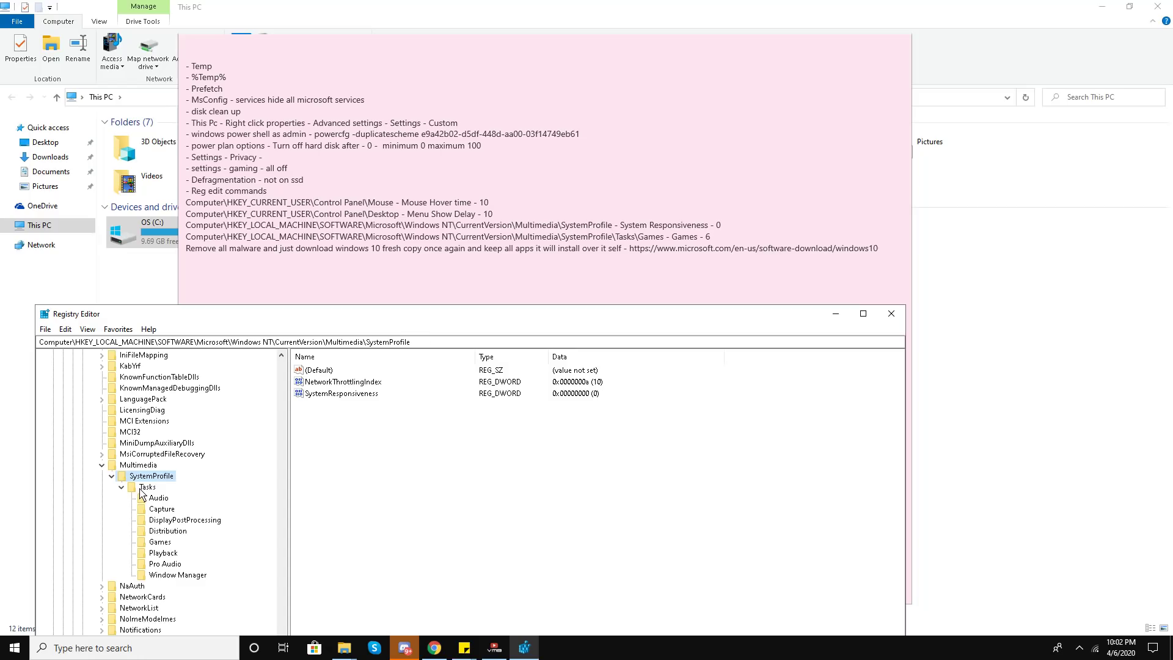
{"action": "left_click", "coordinate": [142, 489]}
{"action": "left_click", "coordinate": [159, 542]}
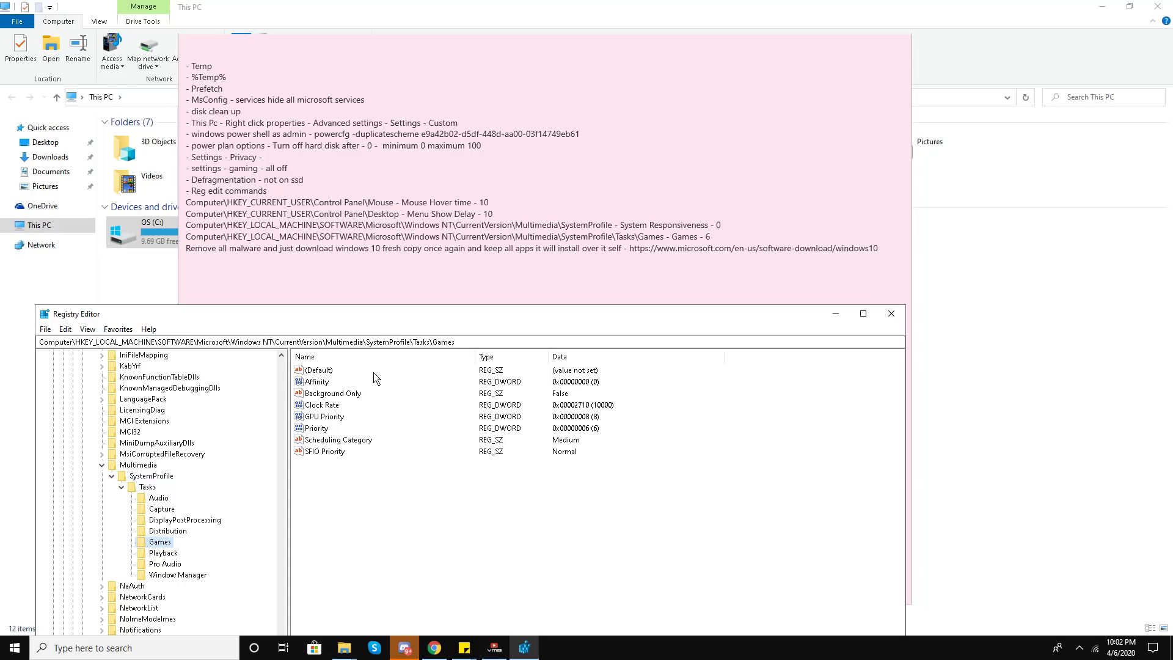
{"action": "double_click", "coordinate": [324, 429]}
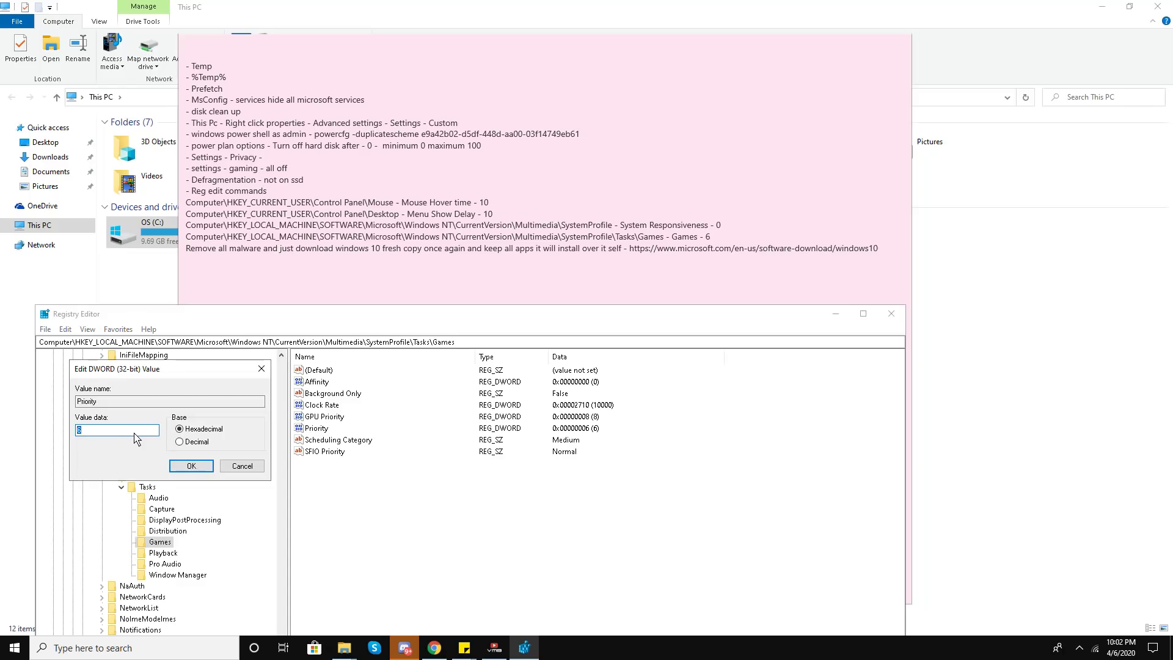
{"action": "left_click", "coordinate": [204, 468]}
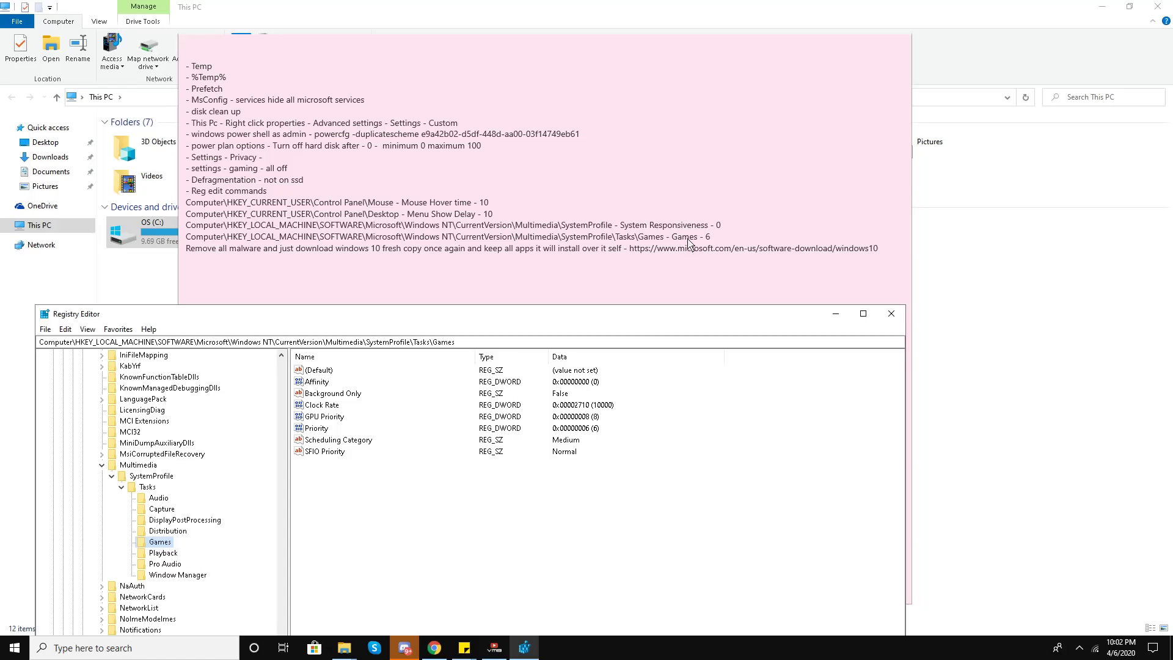
Insert "Priority -" before the 6 in the Tasks\Games line of the checklist note.
{"action": "left_click", "coordinate": [709, 243]}
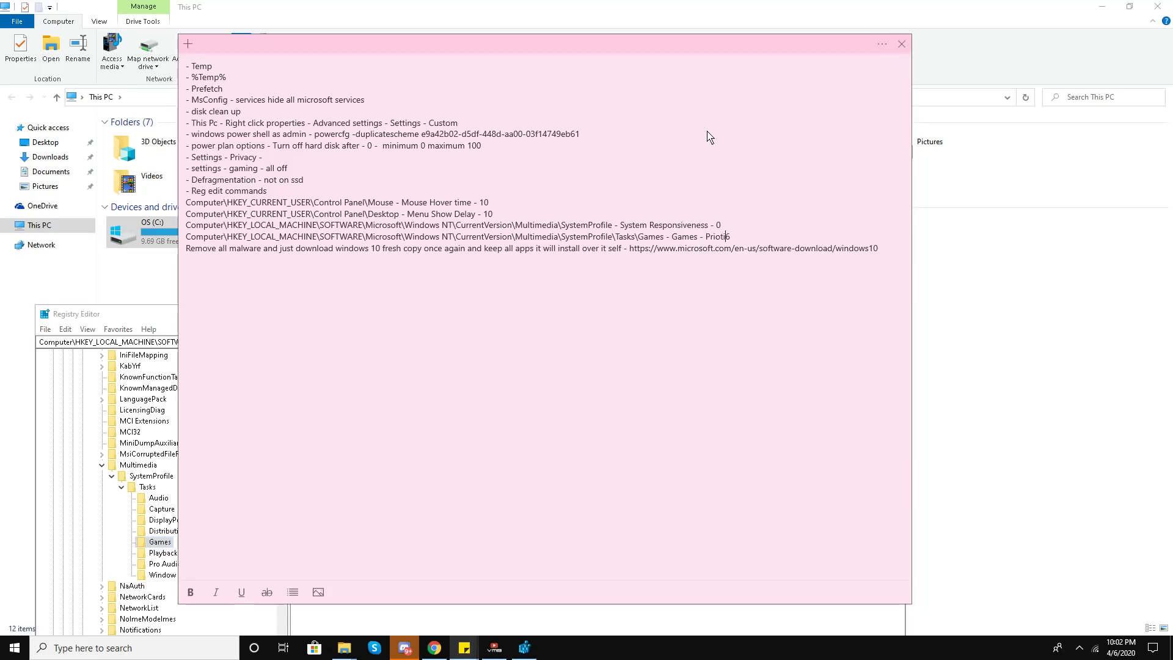
{"action": "type", "text": "Priority -"}
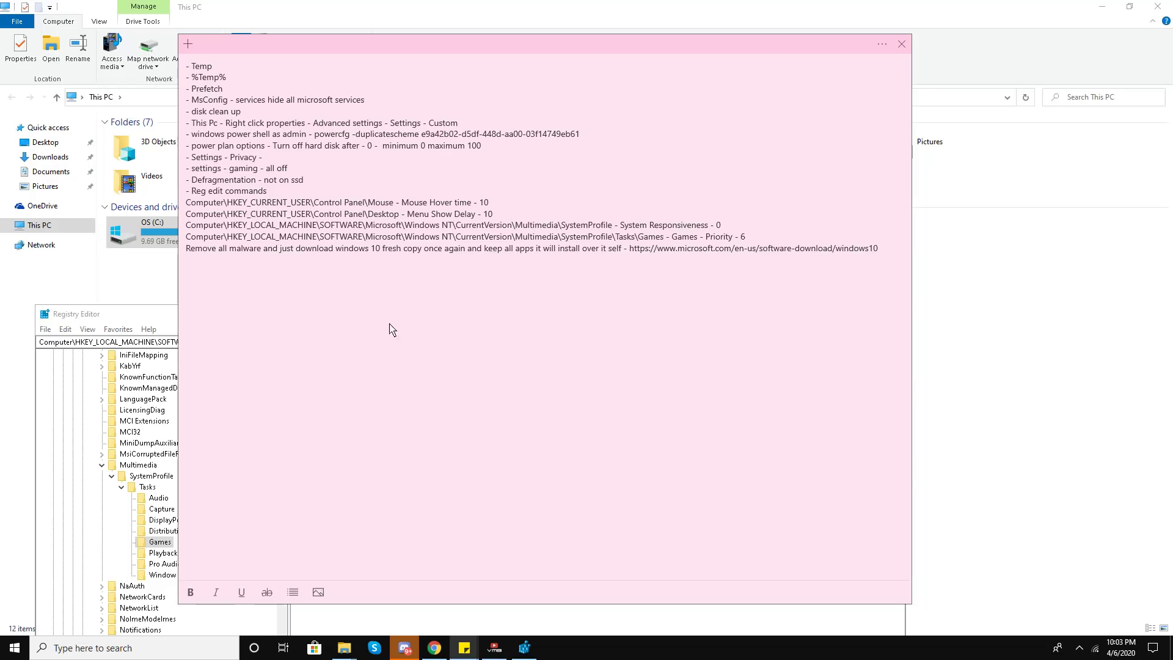
Minimize File Explorer, show the desktop, and bring the Registry Editor back to close it.
{"action": "left_click", "coordinate": [1027, 187]}
{"action": "left_click", "coordinate": [1102, 7]}
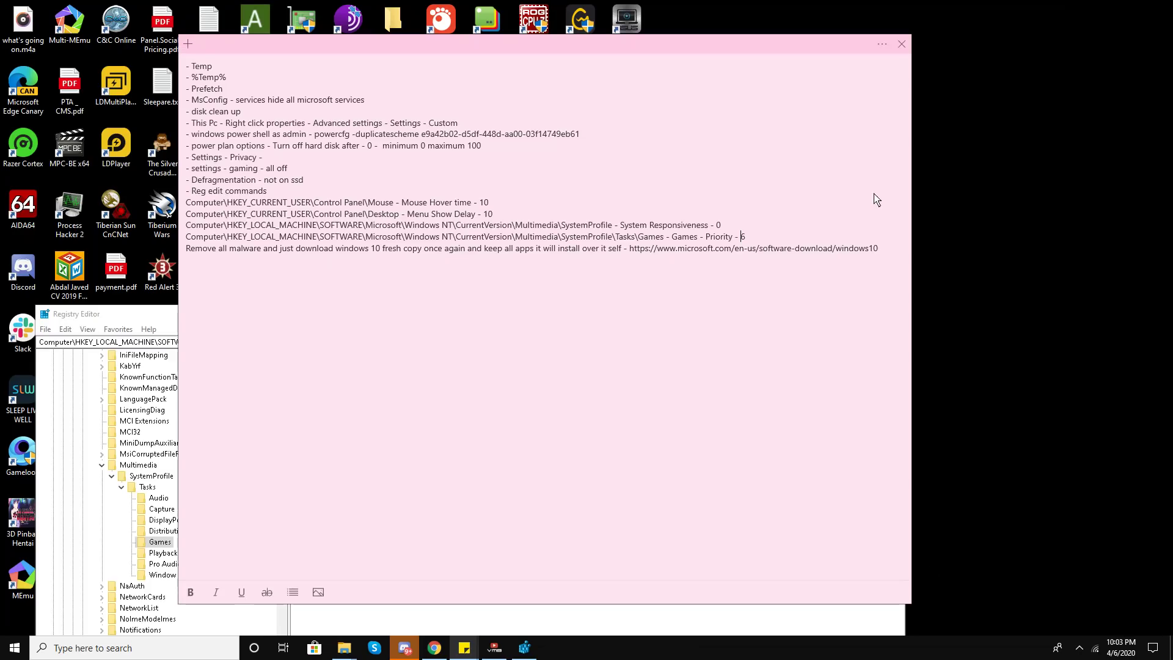
{"action": "left_click", "coordinate": [1171, 648]}
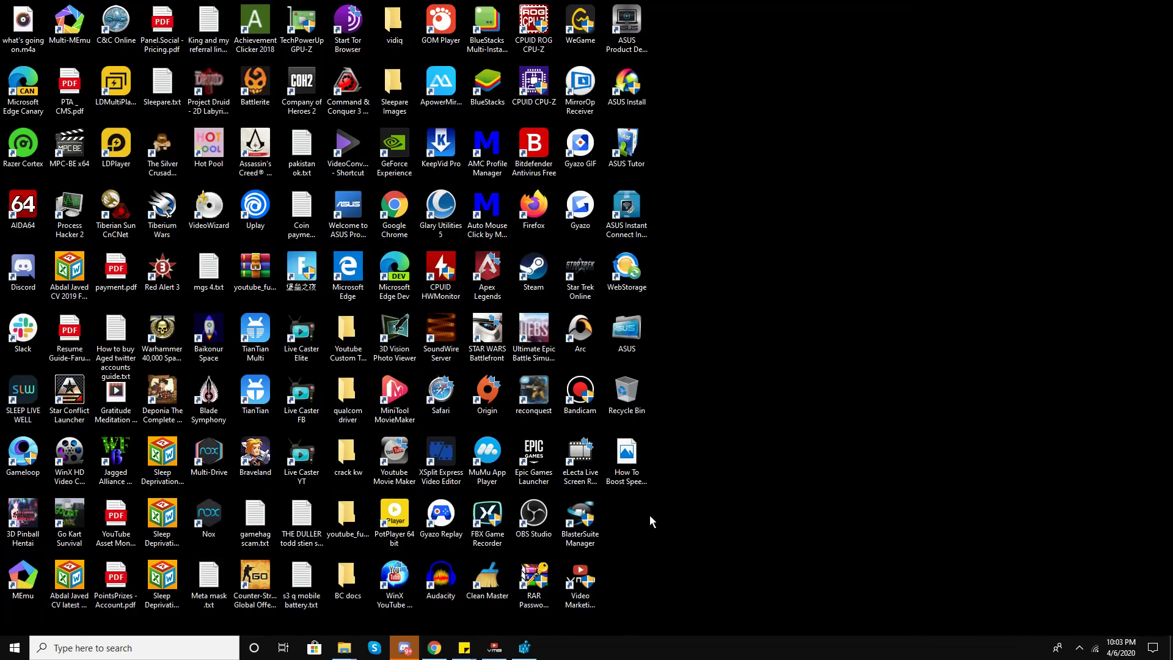
{"action": "left_click", "coordinate": [525, 648]}
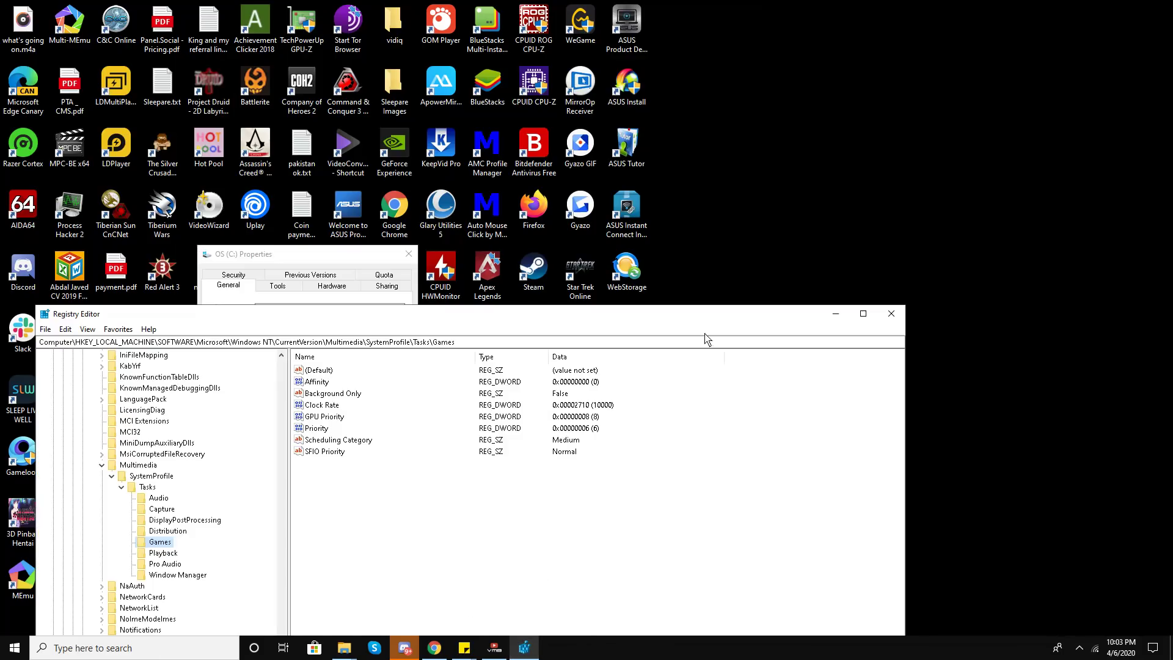
{"action": "left_click", "coordinate": [891, 320]}
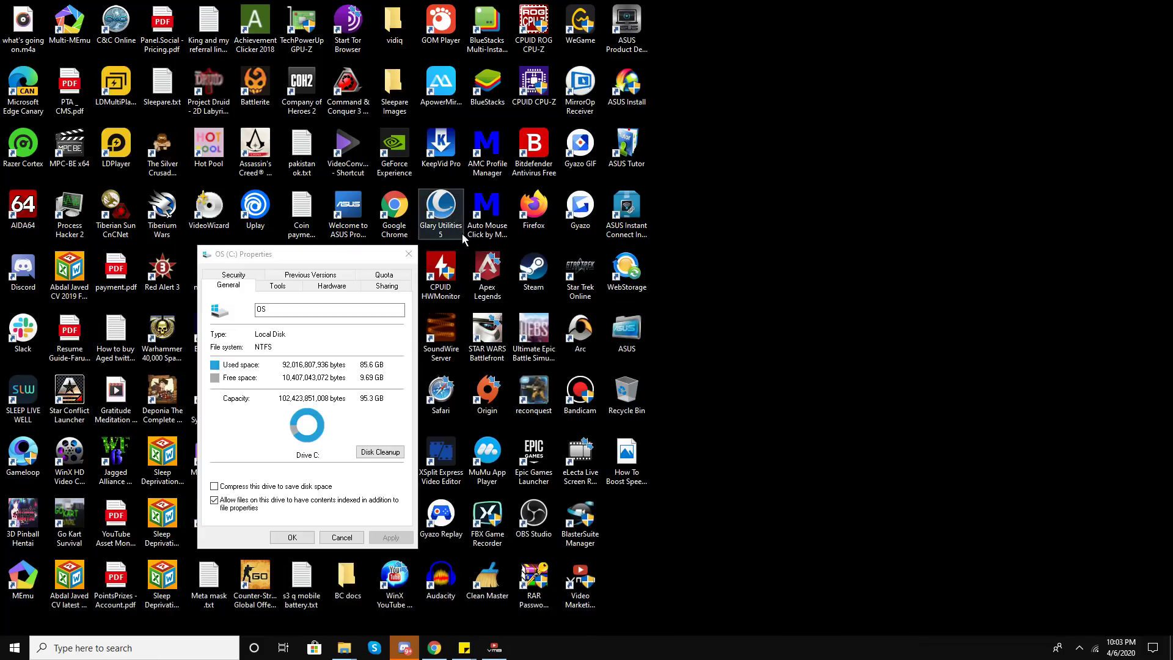
Close the OS (C:) Properties dialog, then select all desktop icons and clear the selection.
{"action": "left_click", "coordinate": [407, 254]}
{"action": "key", "text": "ctrl+a"}
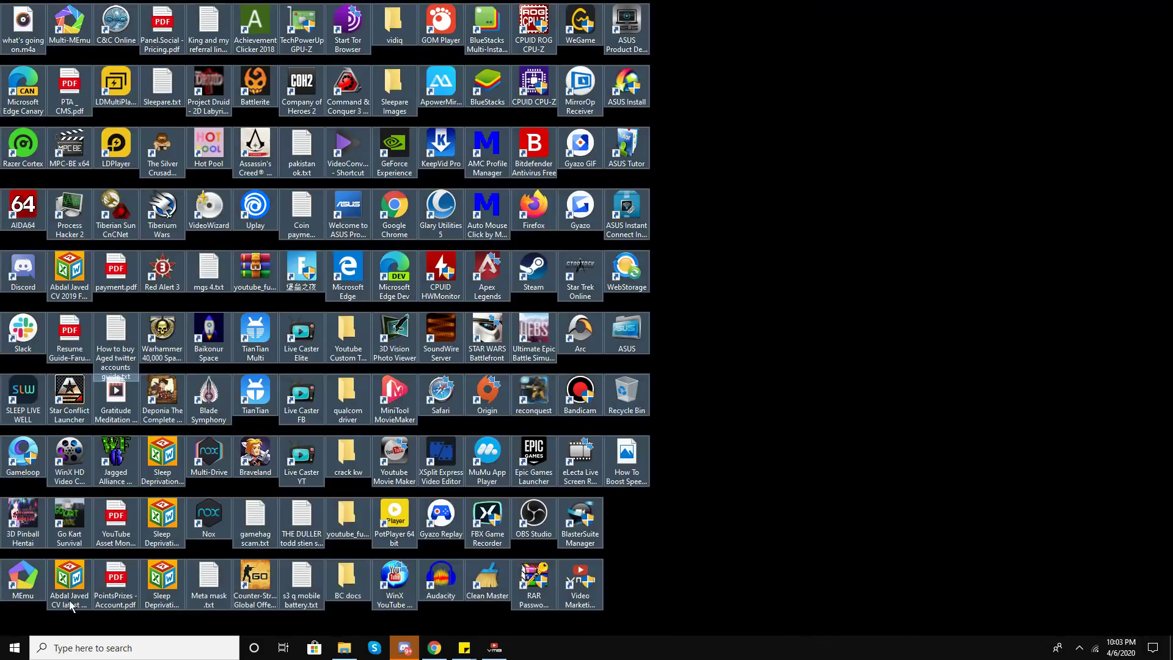
{"action": "left_click", "coordinate": [825, 287]}
{"action": "key", "text": "ctrl+a"}
{"action": "left_click", "coordinate": [758, 445]}
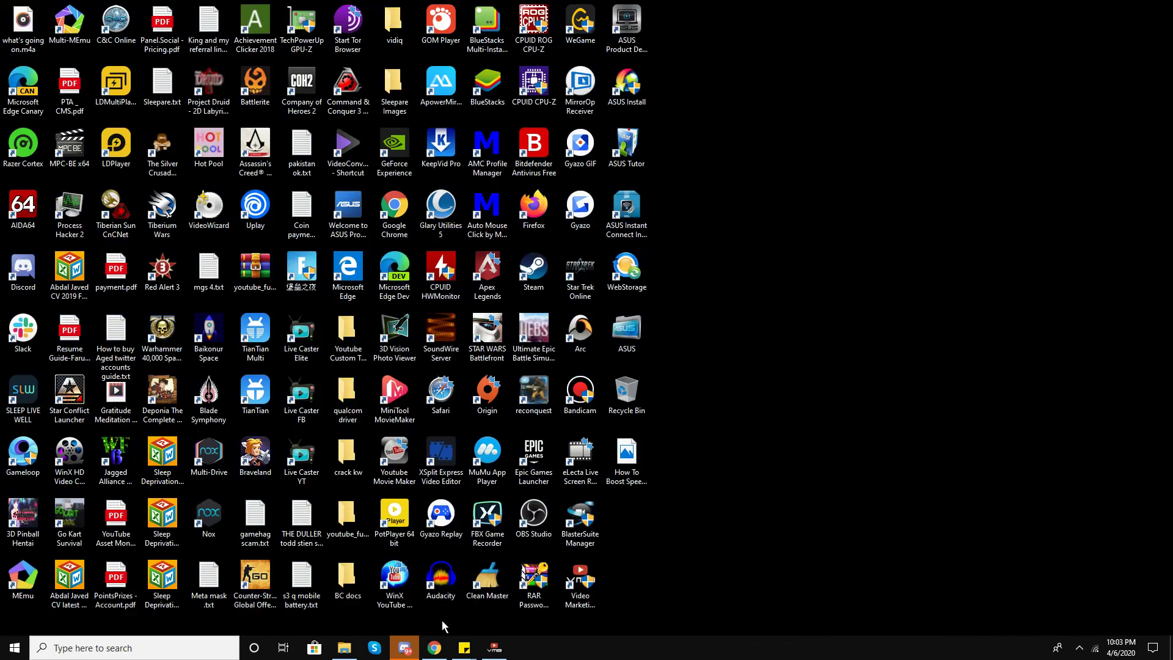
Switch to Chrome and start downloading the media creation tool from Microsoft's Download Windows 10 page.
{"action": "left_click", "coordinate": [434, 648]}
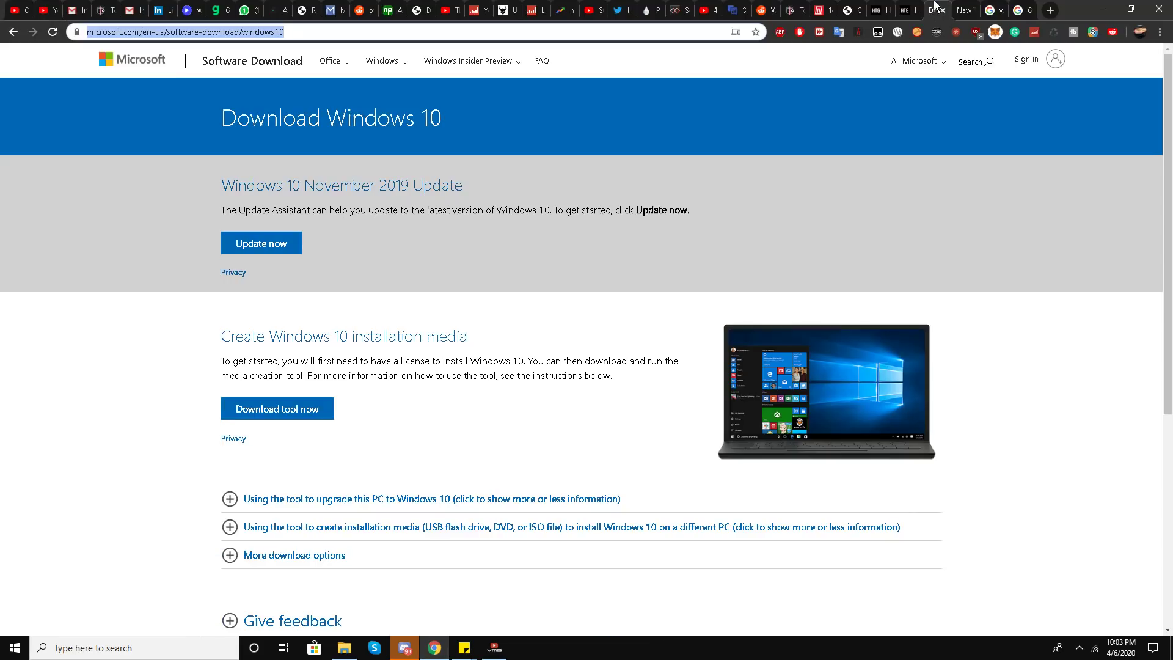
{"action": "left_click", "coordinate": [932, 10]}
{"action": "scroll", "coordinate": [137, 310], "scroll_direction": "down", "scroll_amount": 2}
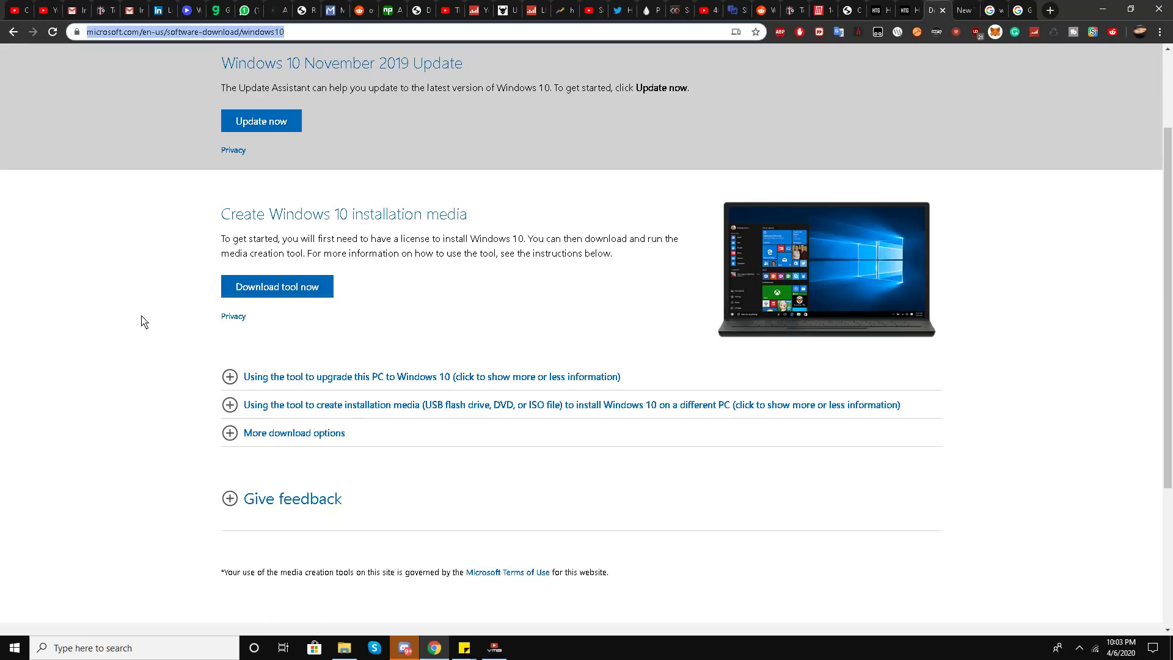
{"action": "left_click", "coordinate": [233, 291]}
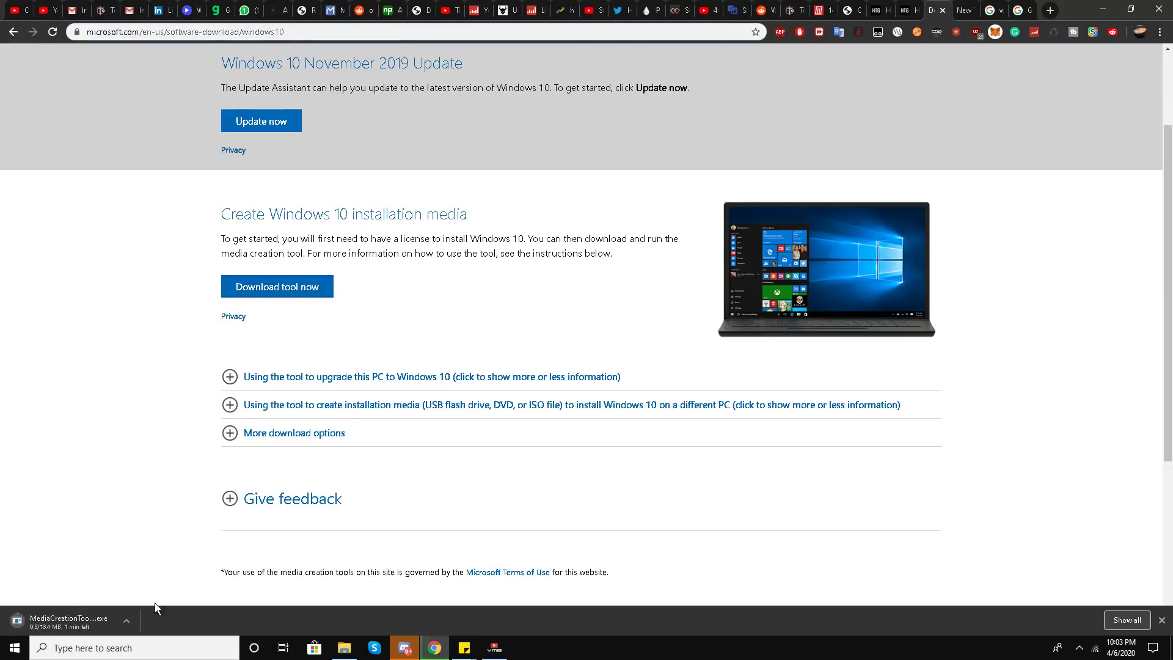
Show the download in its folder and run the existing MediaCreationTool1909.exe from Downloads.
{"action": "left_click", "coordinate": [126, 623]}
{"action": "left_click", "coordinate": [157, 579]}
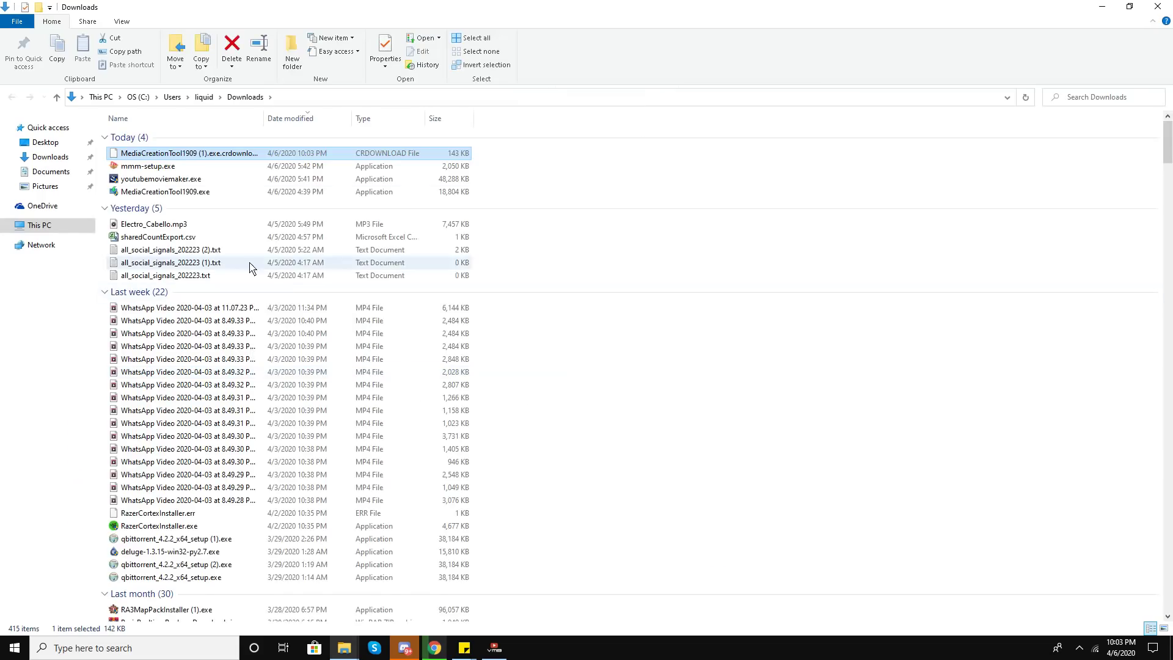
{"action": "left_click", "coordinate": [205, 191]}
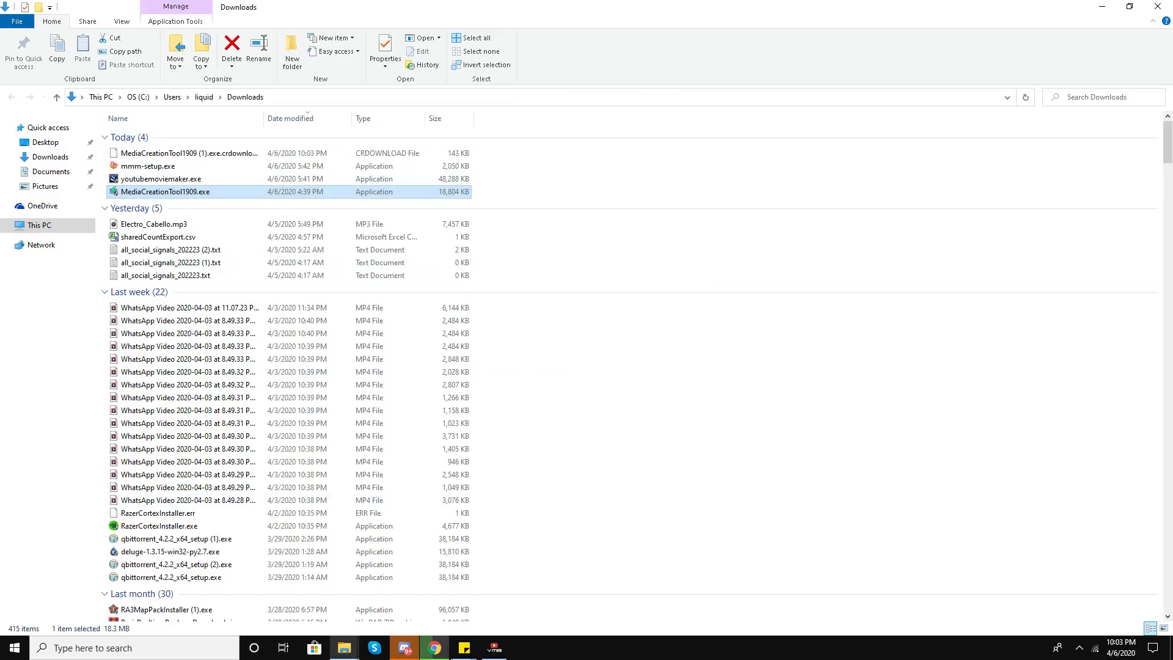
Return to Chrome and cancel the duplicate media creation tool download.
{"action": "left_click", "coordinate": [435, 648]}
{"action": "left_click", "coordinate": [131, 614]}
{"action": "left_click", "coordinate": [153, 602]}
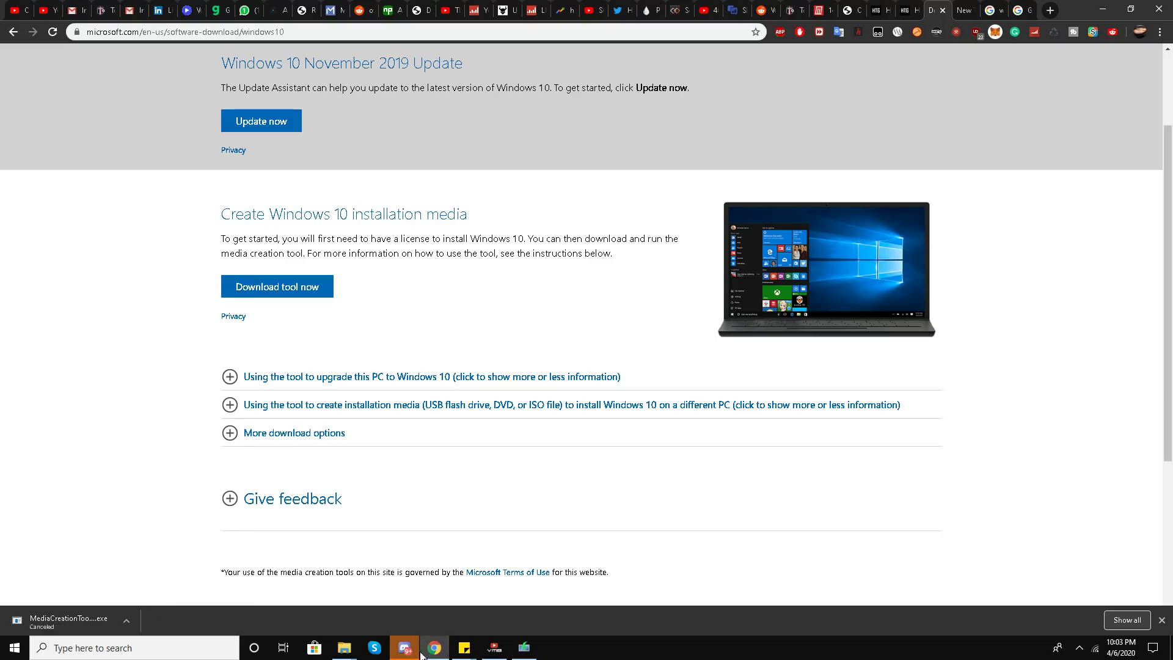
Check the Windows 10 Setup window, then clear it, Chrome and the Downloads folder from view to show the desktop.
{"action": "left_click", "coordinate": [525, 648]}
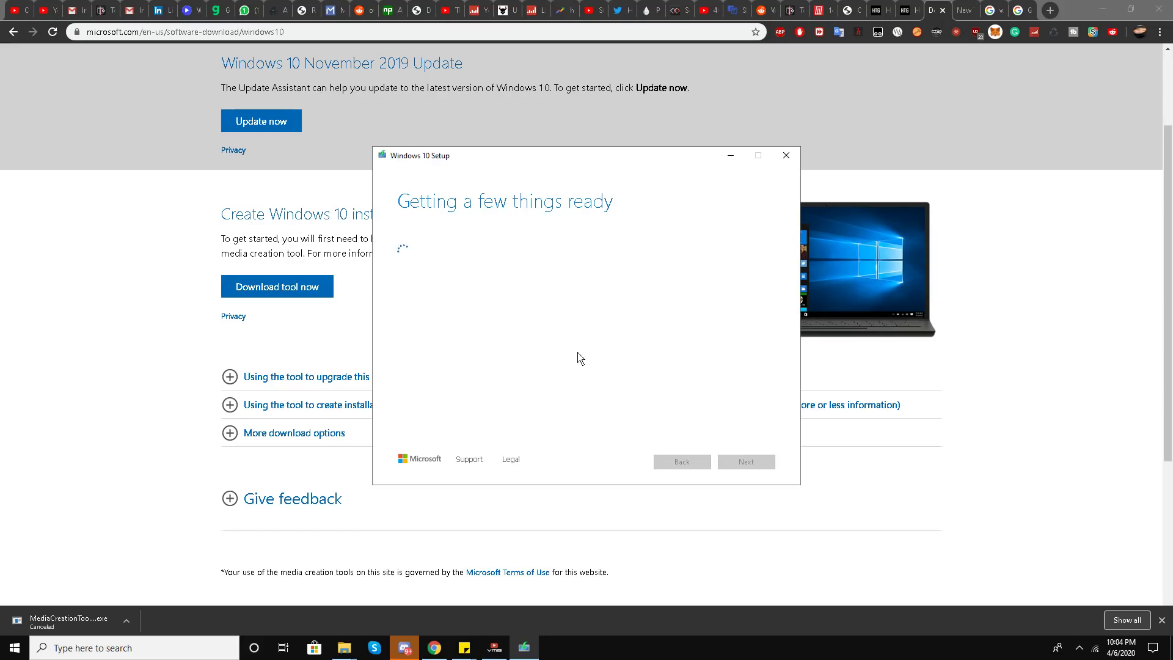
{"action": "left_click", "coordinate": [730, 156]}
{"action": "left_click", "coordinate": [1105, 8]}
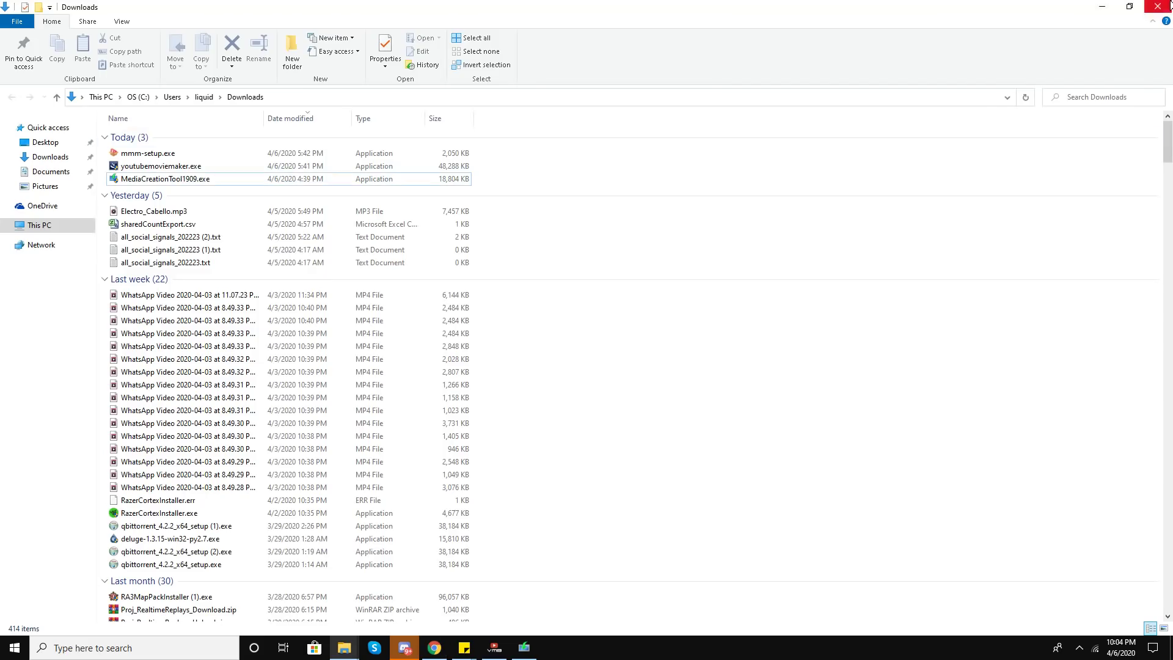
{"action": "left_click", "coordinate": [1105, 7]}
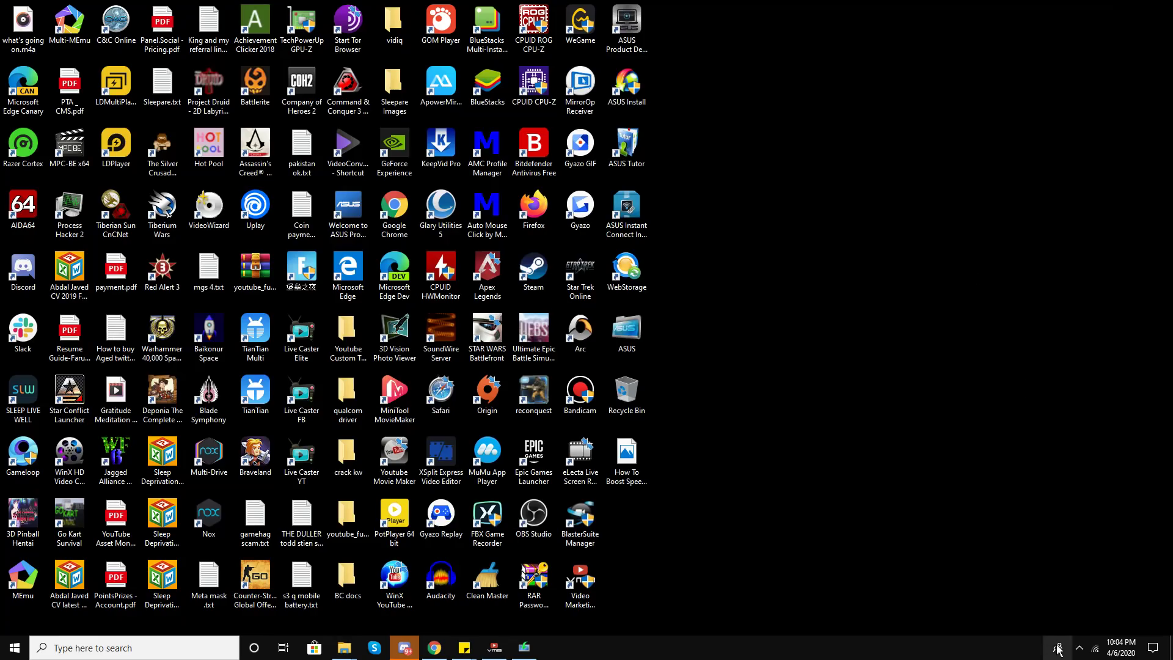
Open the NVIDIA Control Panel from the hidden notification area icons.
{"action": "left_click", "coordinate": [1085, 647]}
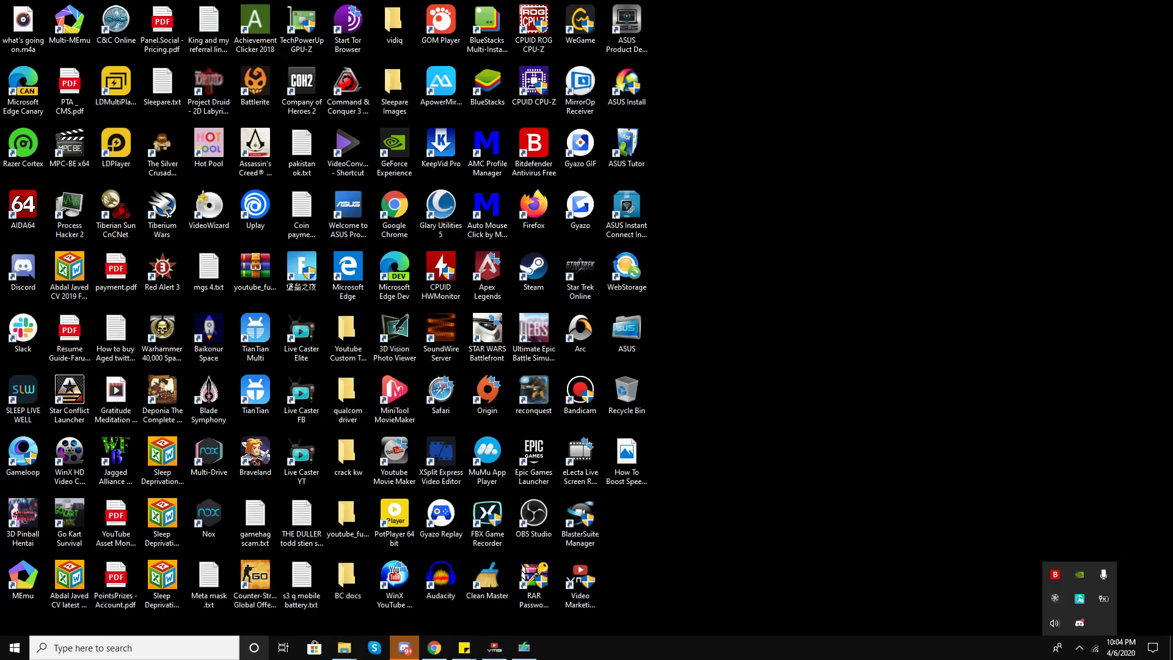
{"action": "right_click", "coordinate": [1080, 580]}
{"action": "left_click", "coordinate": [1076, 584]}
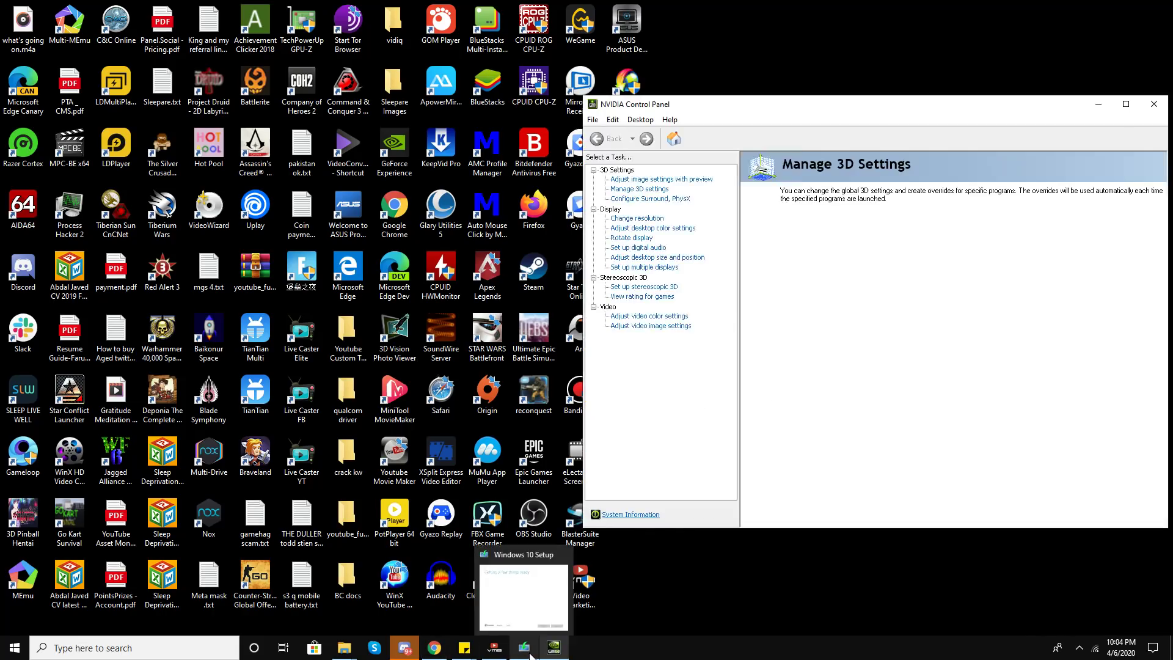
Bring Windows 10 Setup back and quit it at the license terms page.
{"action": "left_click", "coordinate": [529, 652]}
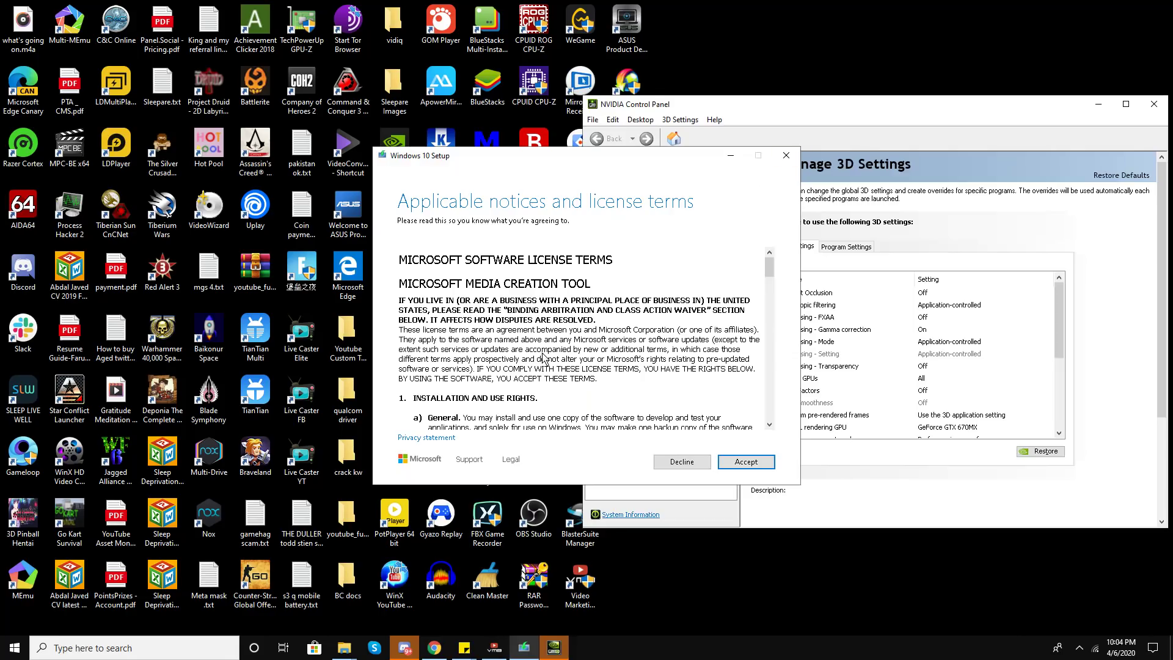
{"action": "left_click", "coordinate": [786, 155]}
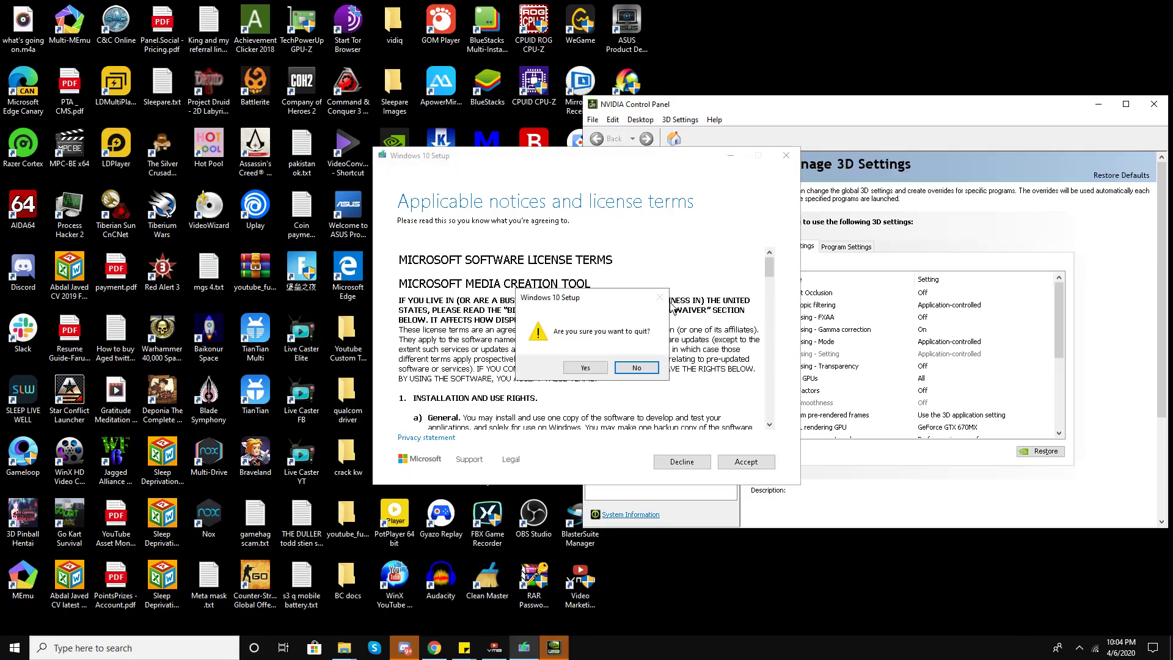
{"action": "left_click", "coordinate": [586, 368]}
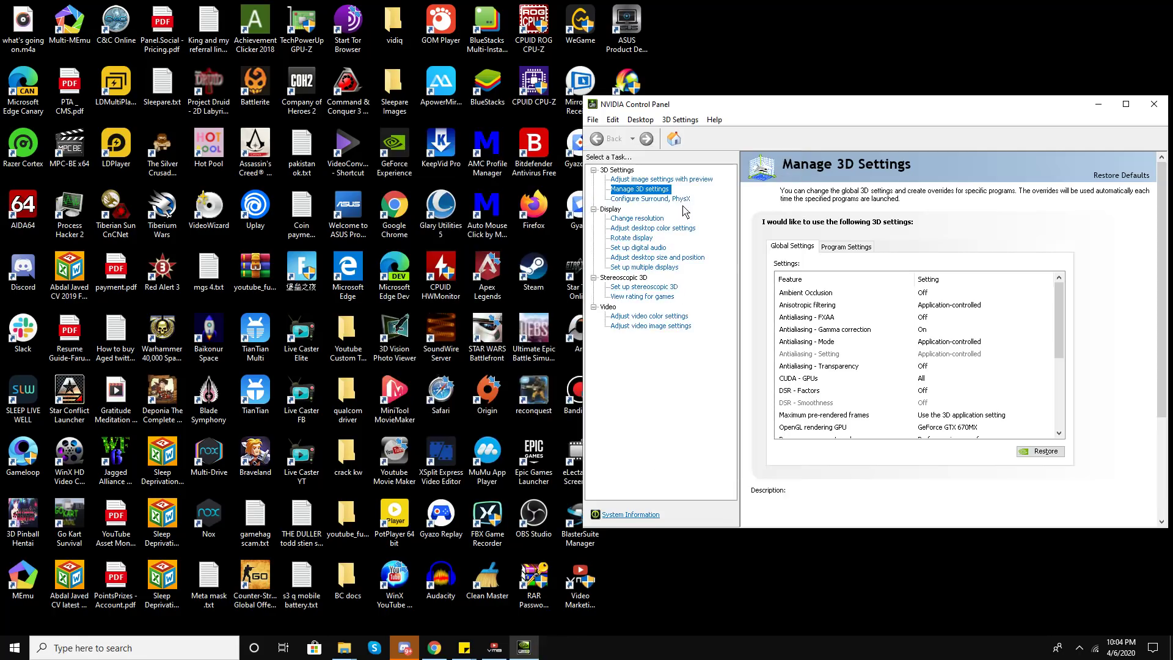
Set the NVIDIA image settings to use my preference emphasizing Quality, apply the change and close the NVIDIA Control Panel.
{"action": "left_click", "coordinate": [664, 180]}
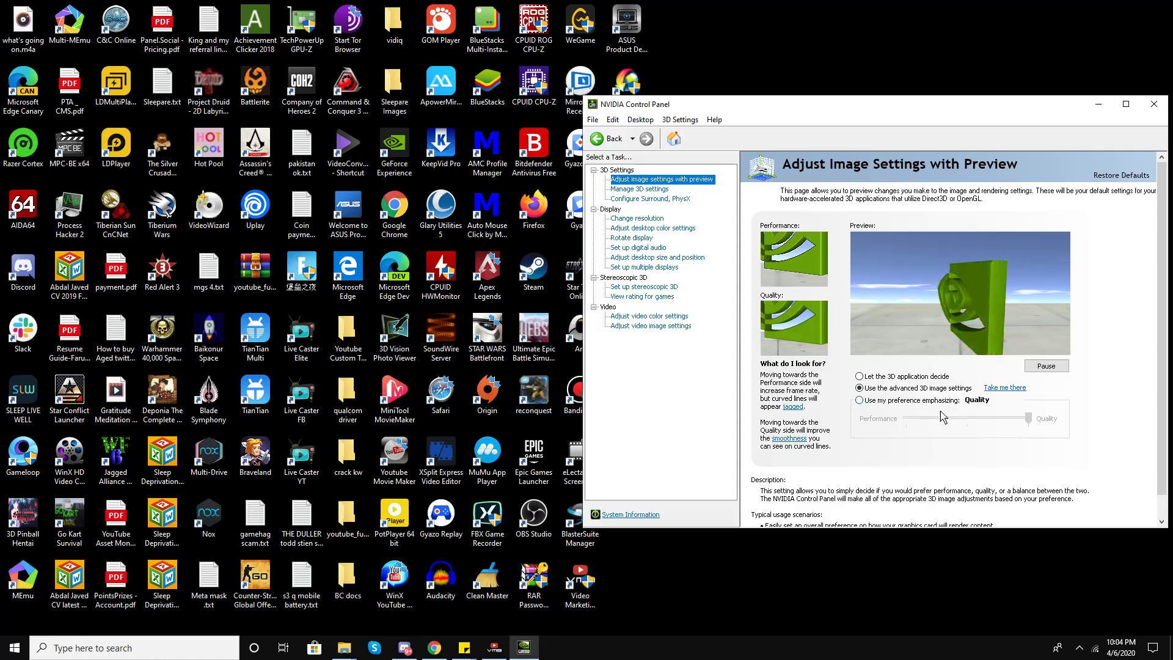
{"action": "left_click", "coordinate": [1029, 422]}
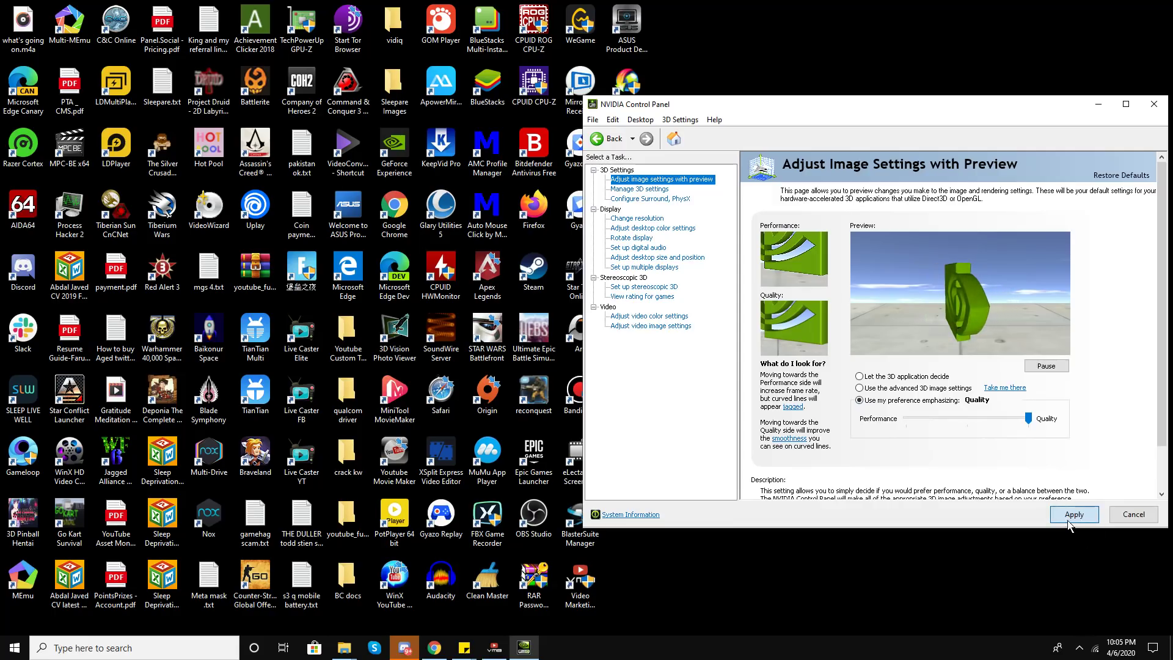
{"action": "left_click", "coordinate": [1072, 517]}
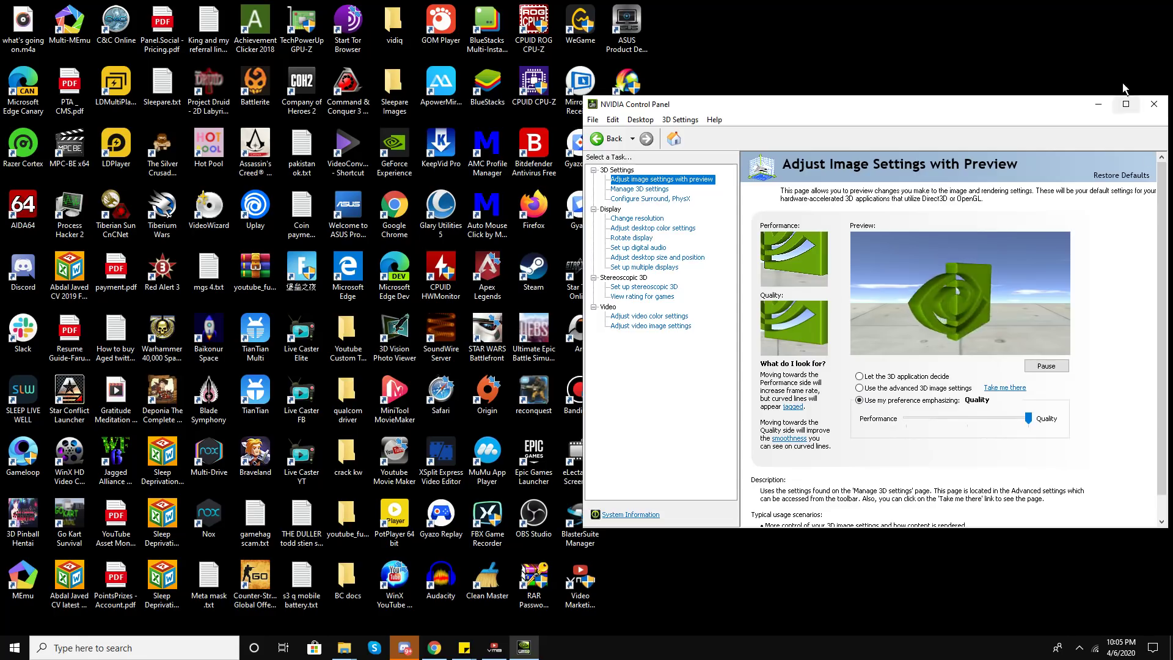
{"action": "left_click", "coordinate": [1145, 114]}
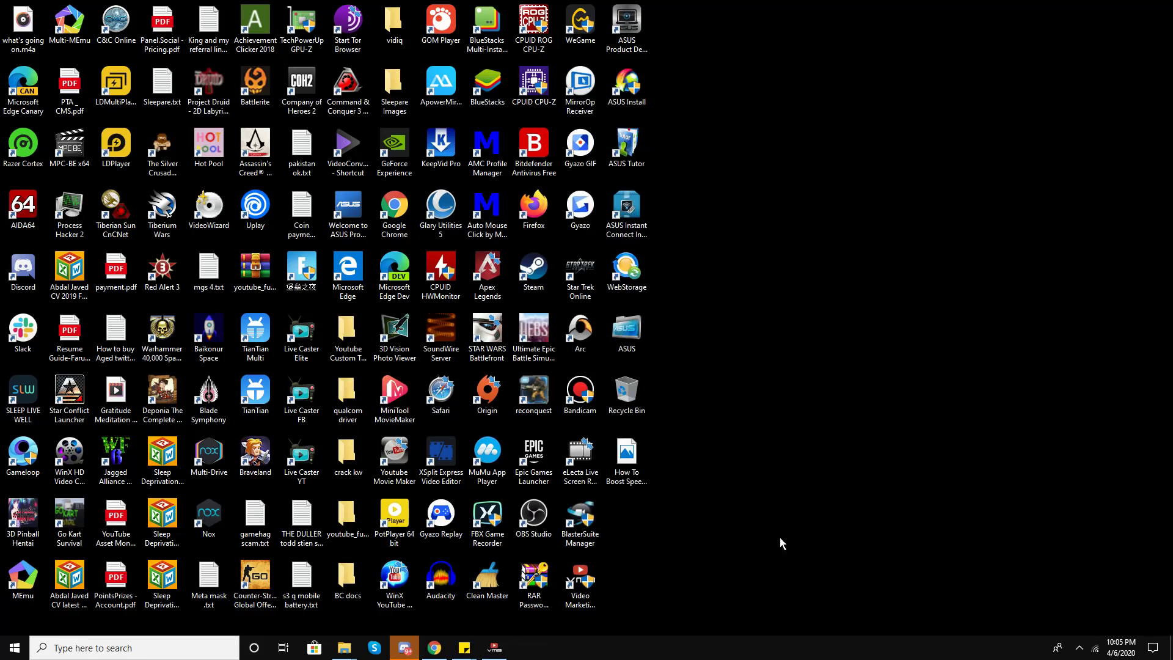
Search Windows for "gefor" and launch GeForce Experience.
{"action": "left_click", "coordinate": [212, 655]}
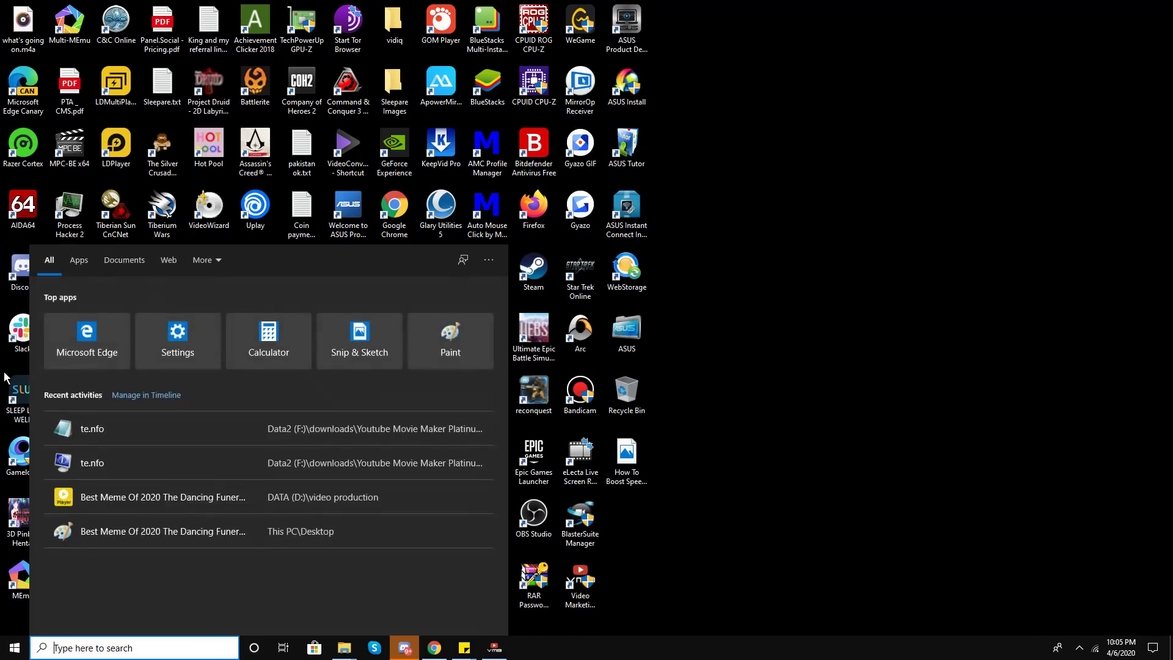
{"action": "type", "text": "g"}
{"action": "key", "text": "BackSpace"}
{"action": "type", "text": "g"}
{"action": "key", "text": "BackSpace"}
{"action": "type", "text": "gefor"}
{"action": "key", "text": "Return"}
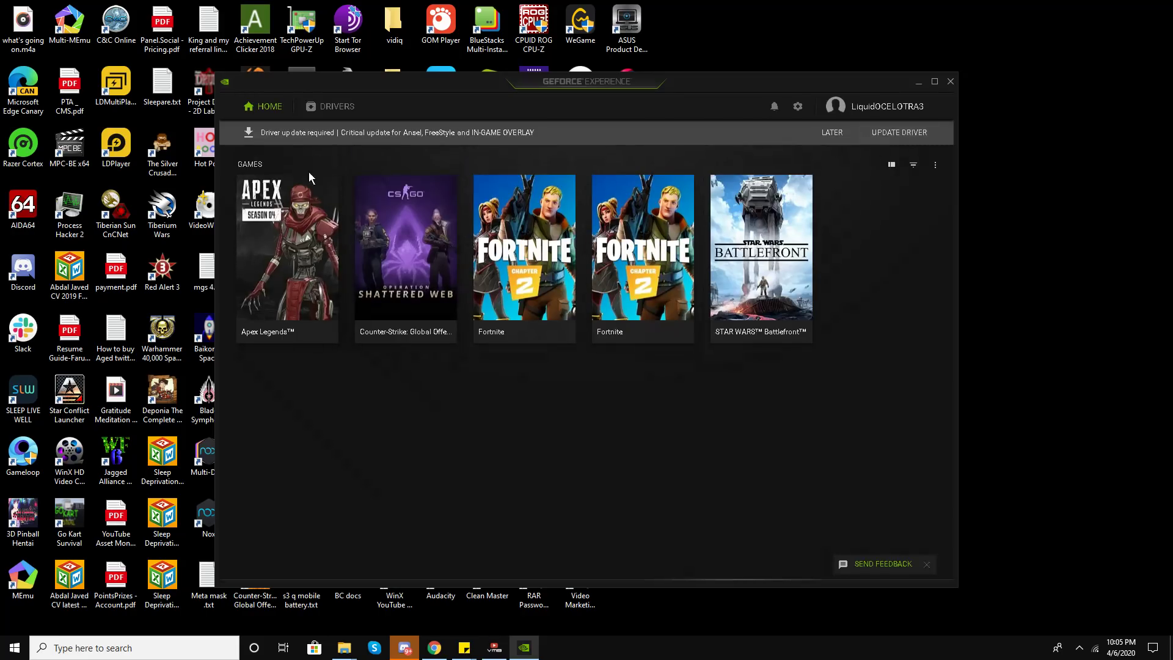
Open the STAR WARS Battlefront details, review its optimal game settings, and close GeForce Experience.
{"action": "mouse_move", "coordinate": [797, 273]}
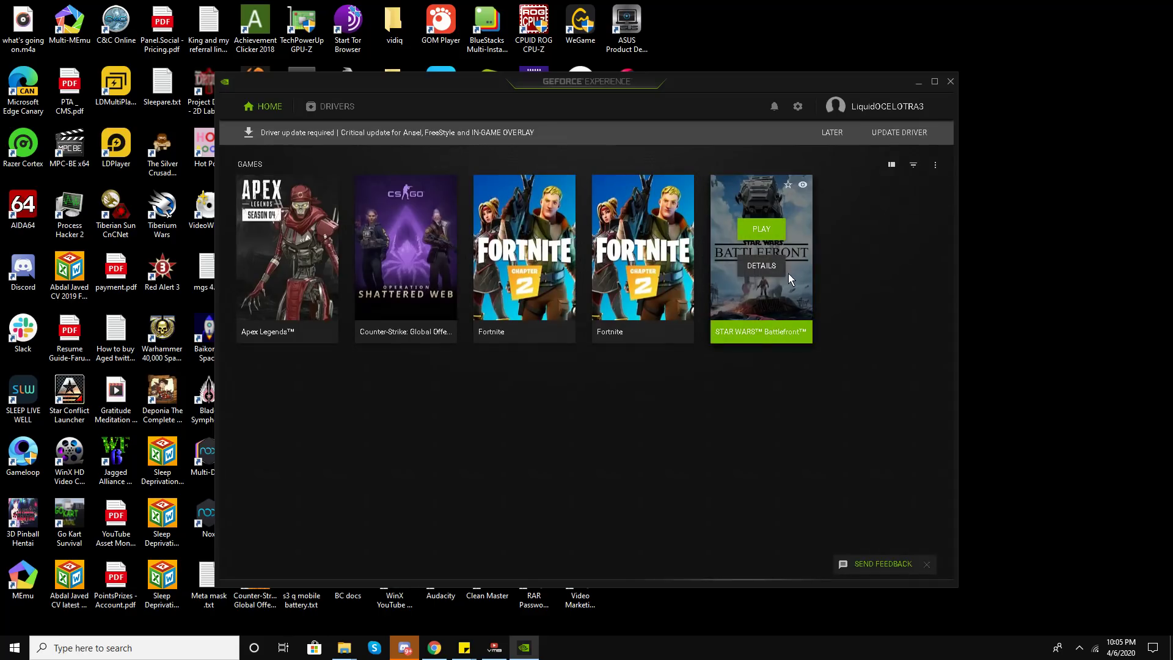
{"action": "left_click", "coordinate": [773, 269]}
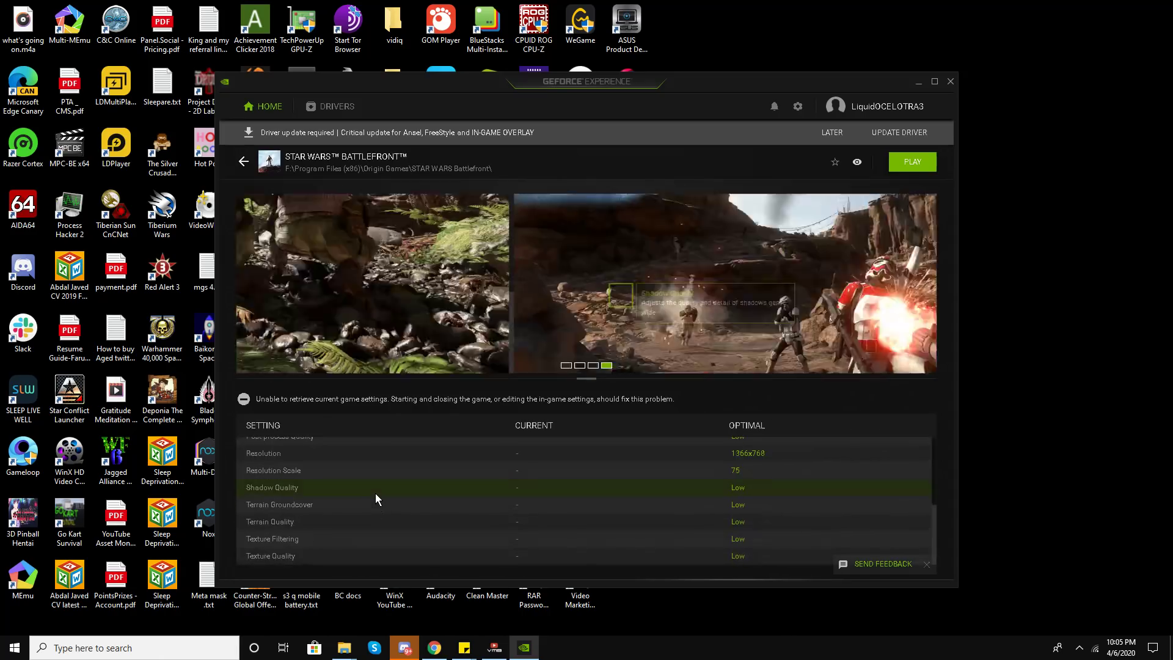
{"action": "scroll", "coordinate": [380, 483], "scroll_direction": "down", "scroll_amount": 3}
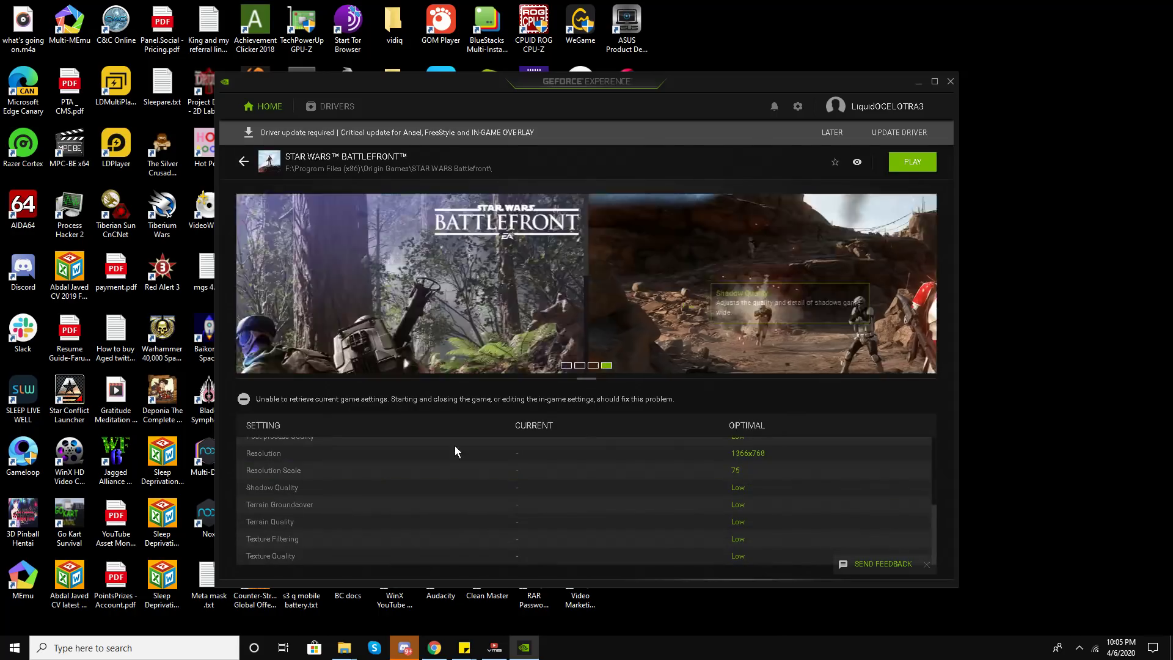
{"action": "left_click", "coordinate": [946, 86]}
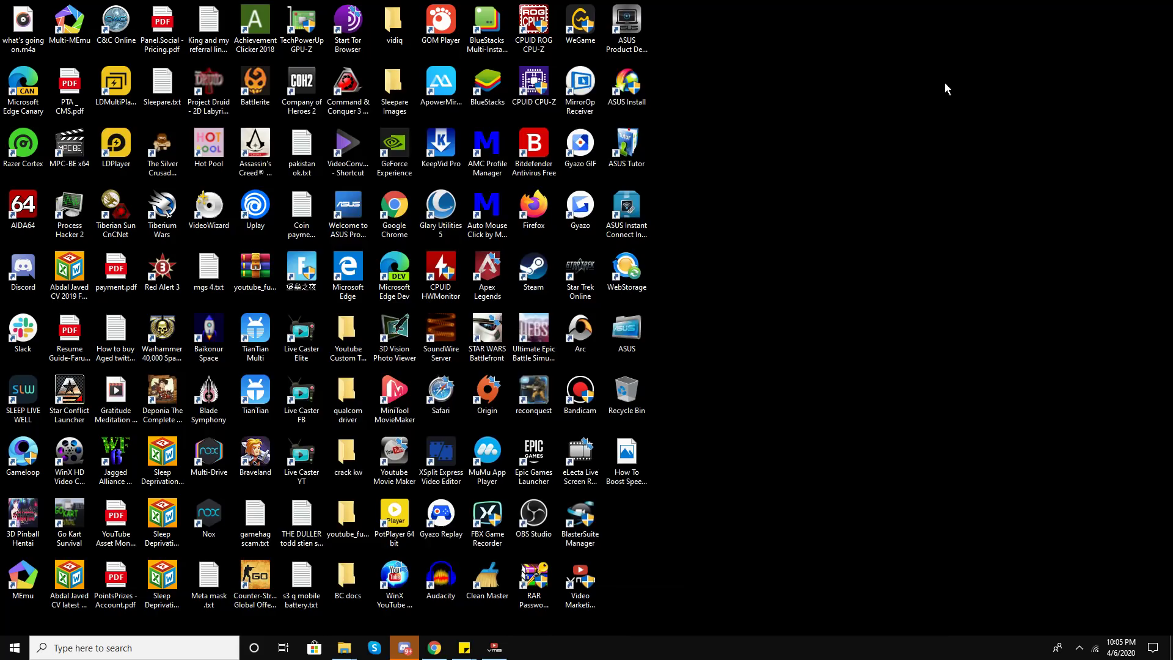
Switch to Video Marketing Blaster Pro to view the Windows 10 guide's checklist description, and reveal the hidden notification area icons.
{"action": "left_click", "coordinate": [504, 651]}
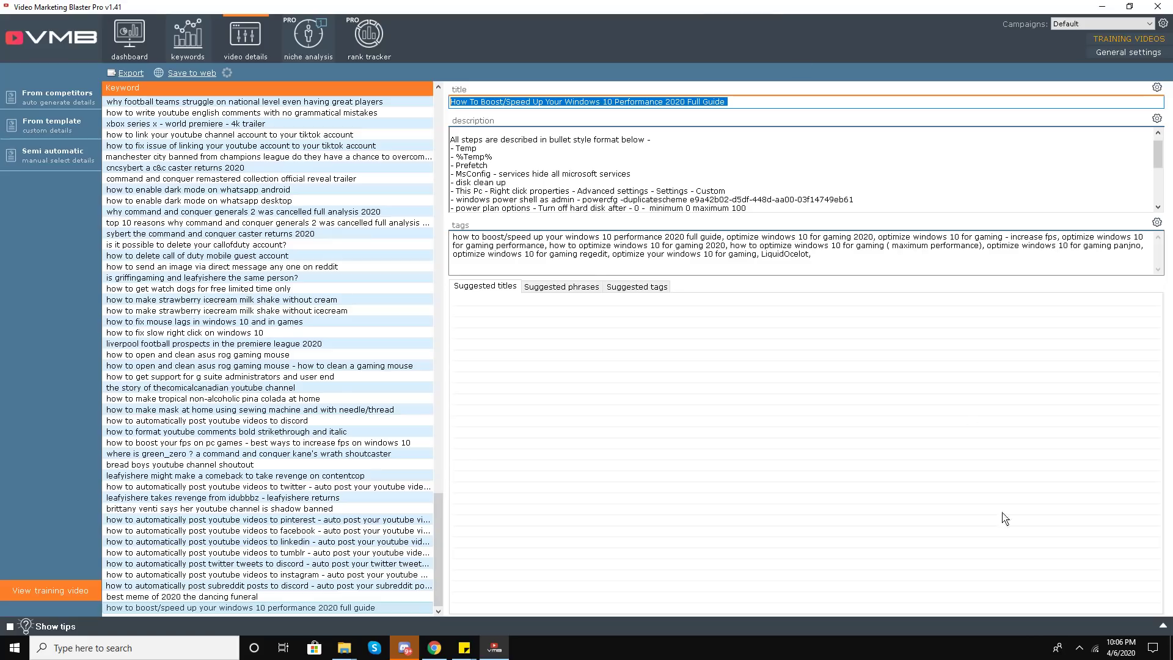
{"action": "left_click", "coordinate": [1080, 648]}
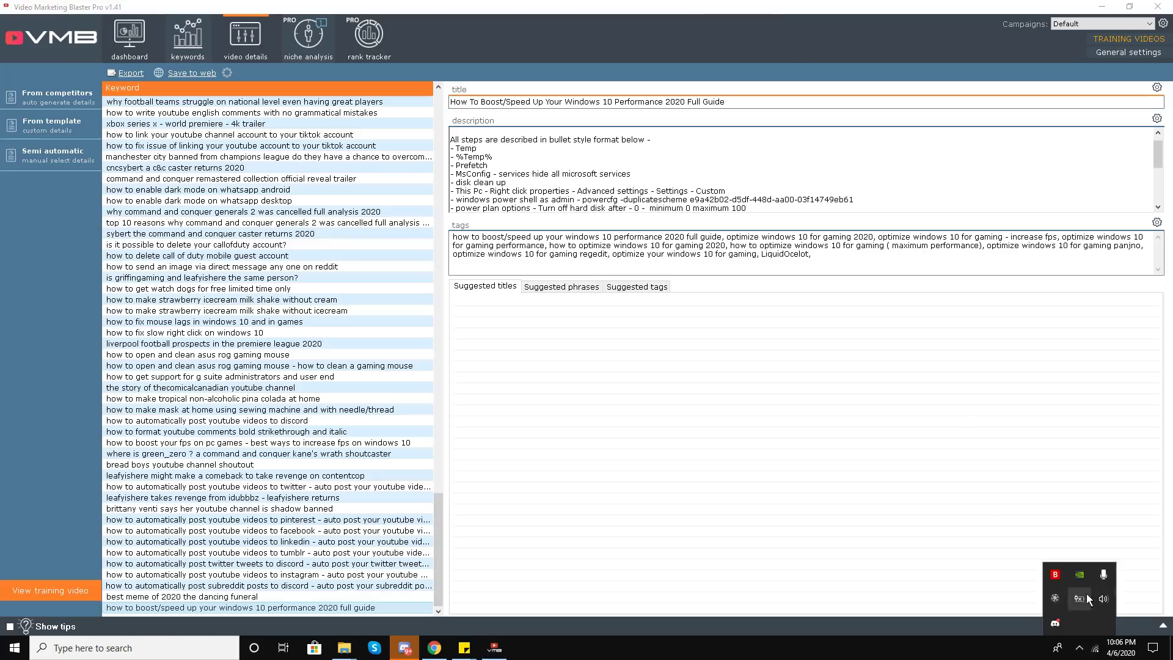
{"action": "right_click", "coordinate": [1065, 595]}
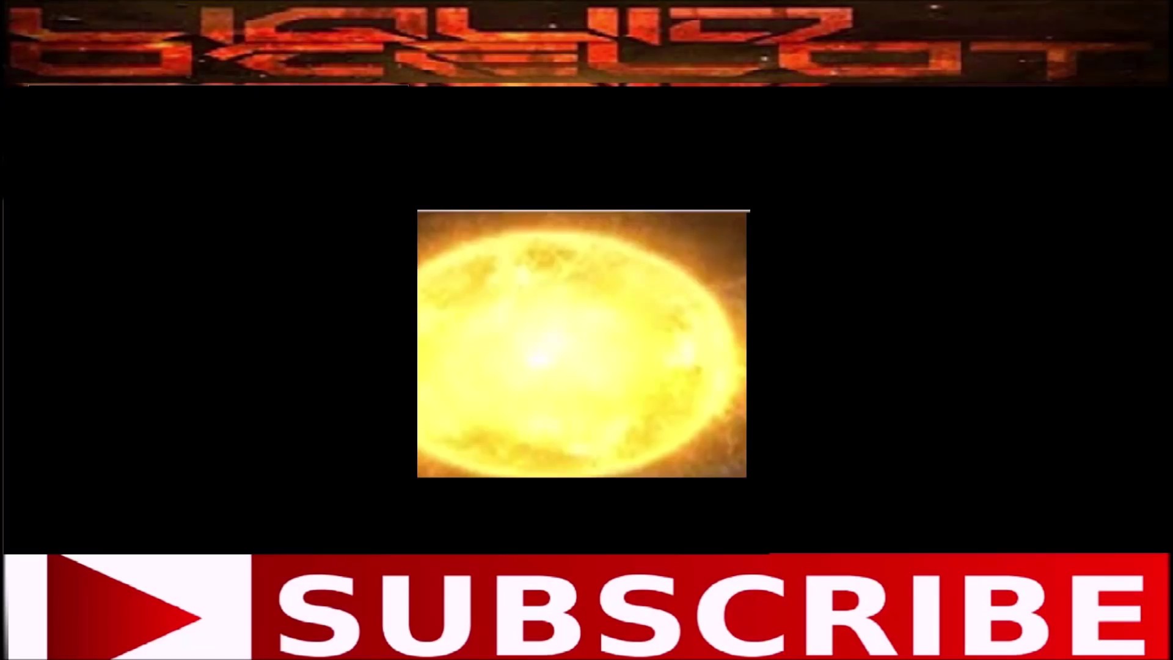